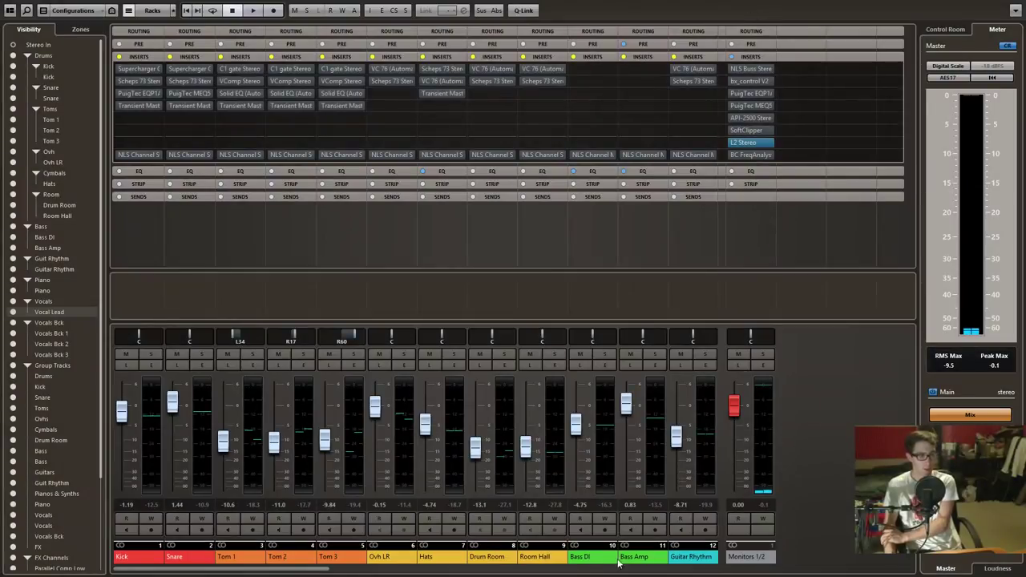
Bring MixConsole channels 10–21 into view, select the Vocal Lead insert chain, and open a channel's context menu
scroll(544, 481, "right", 5)
scroll(543, 481, "left", 5)
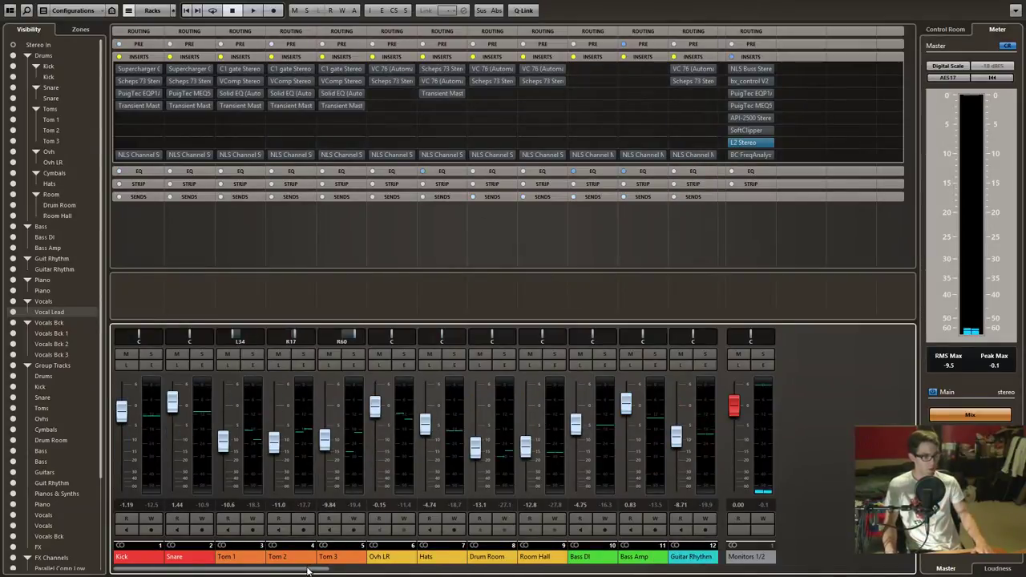
left_click_drag(309, 571, 471, 572)
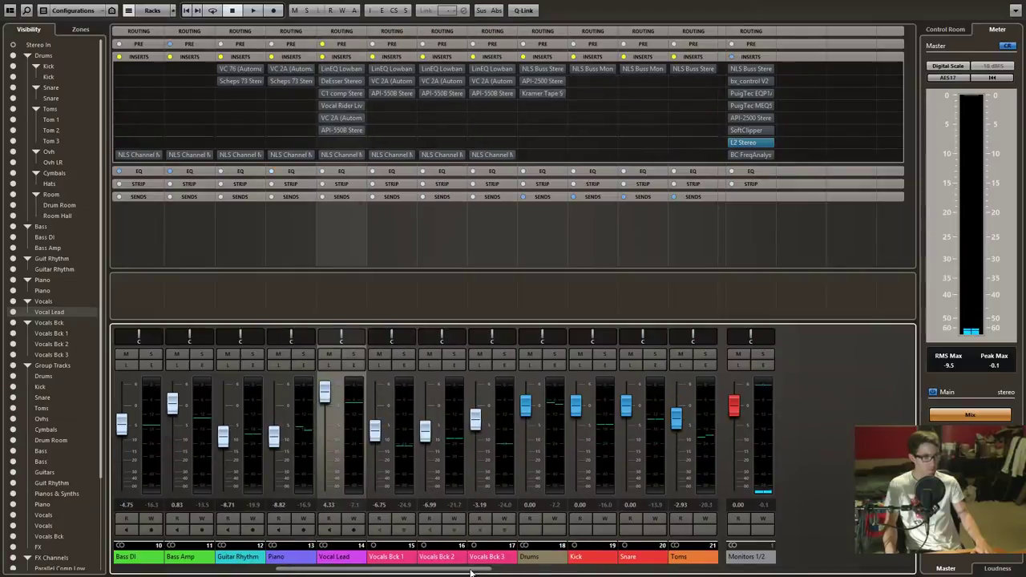
left_click(321, 56)
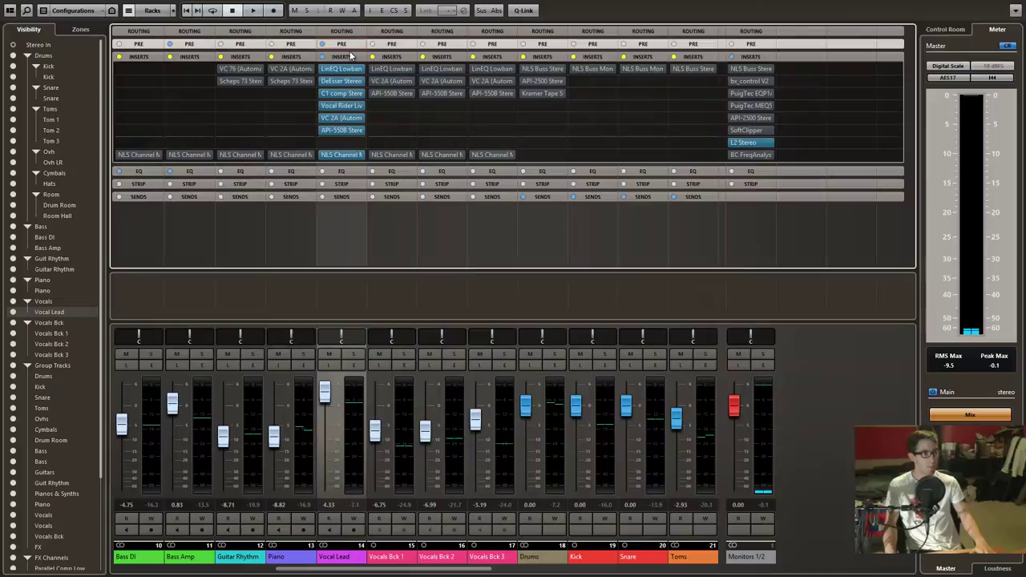
right_click(337, 231)
left_click(433, 258)
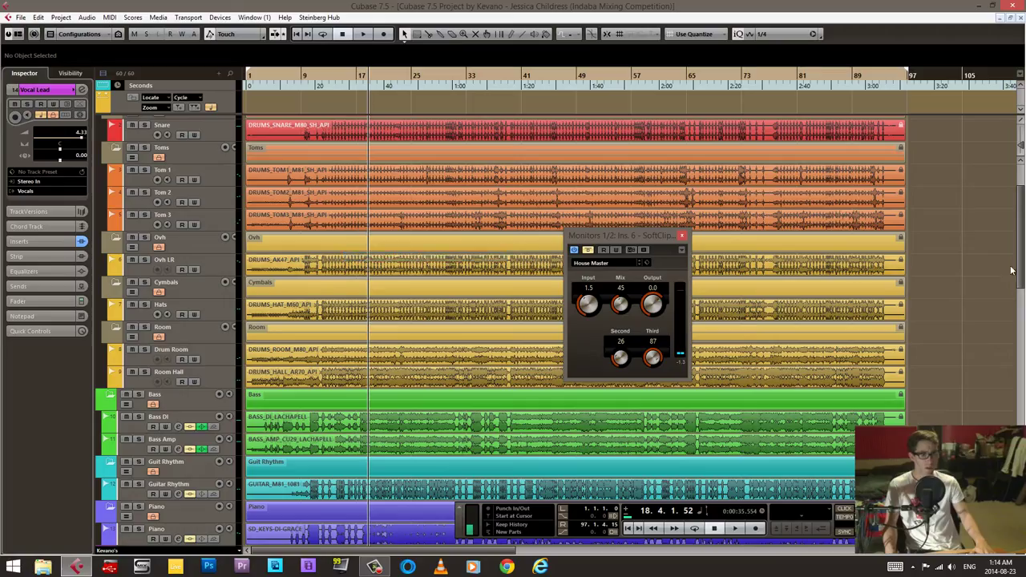
left_click(682, 235)
scroll(405, 352, "down", 4)
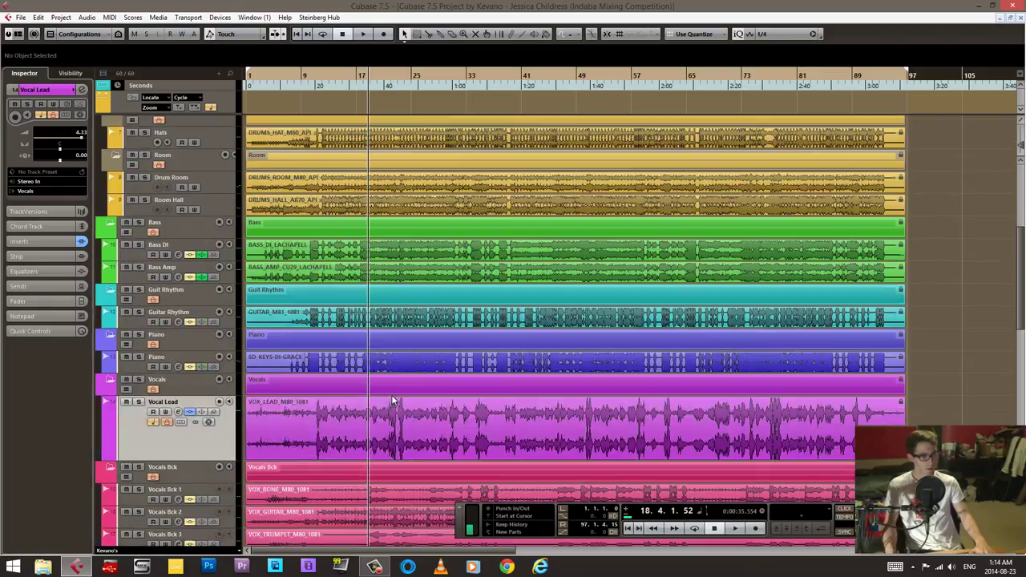
left_click(180, 413)
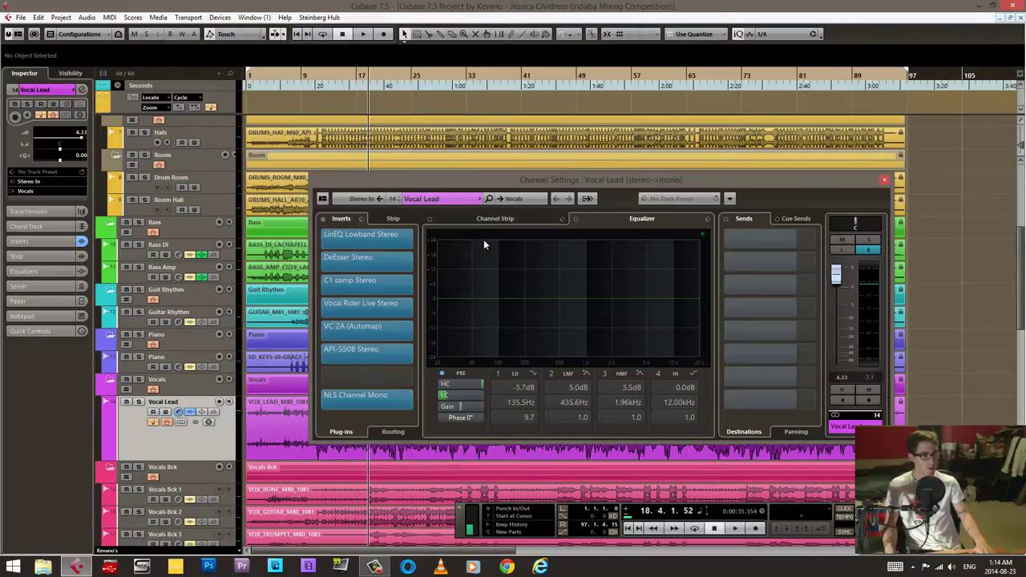
left_click_drag(537, 182, 567, 163)
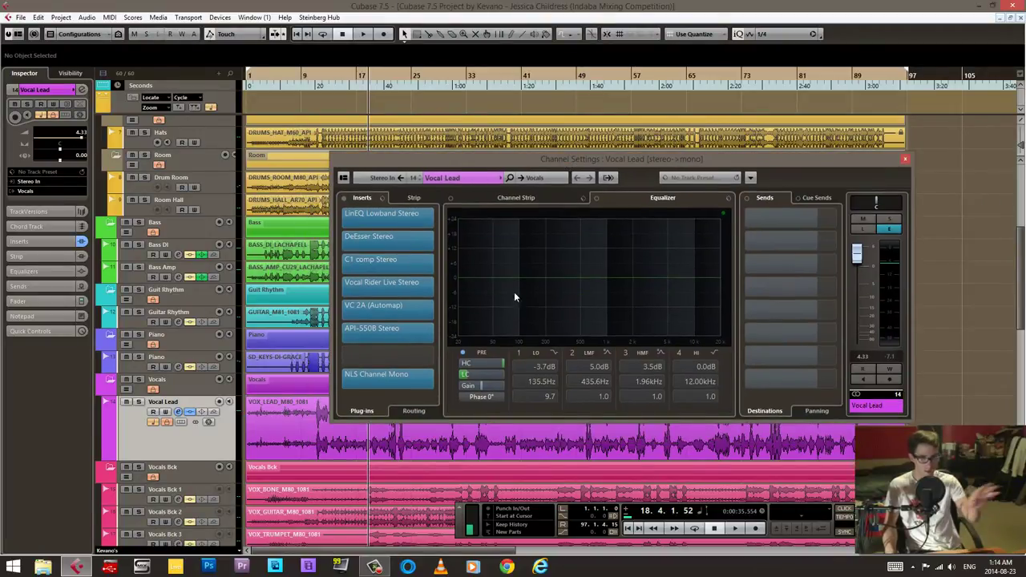
left_click(411, 221)
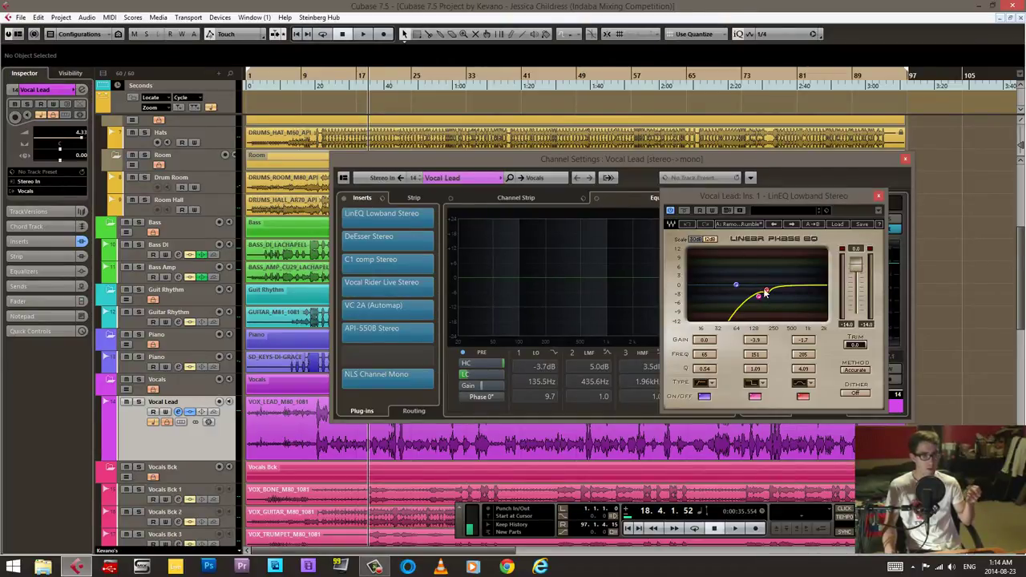
Close LinEQ, then view and close the DeEsser Stereo, Vocal Rider Live Stereo and C1 comp Stereo plugins
left_click(879, 196)
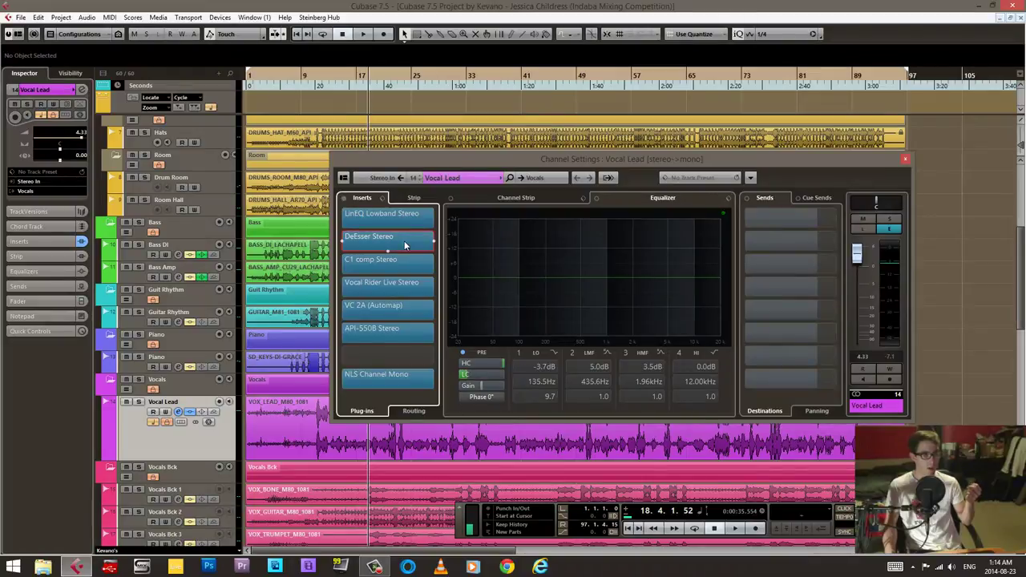
left_click(405, 236)
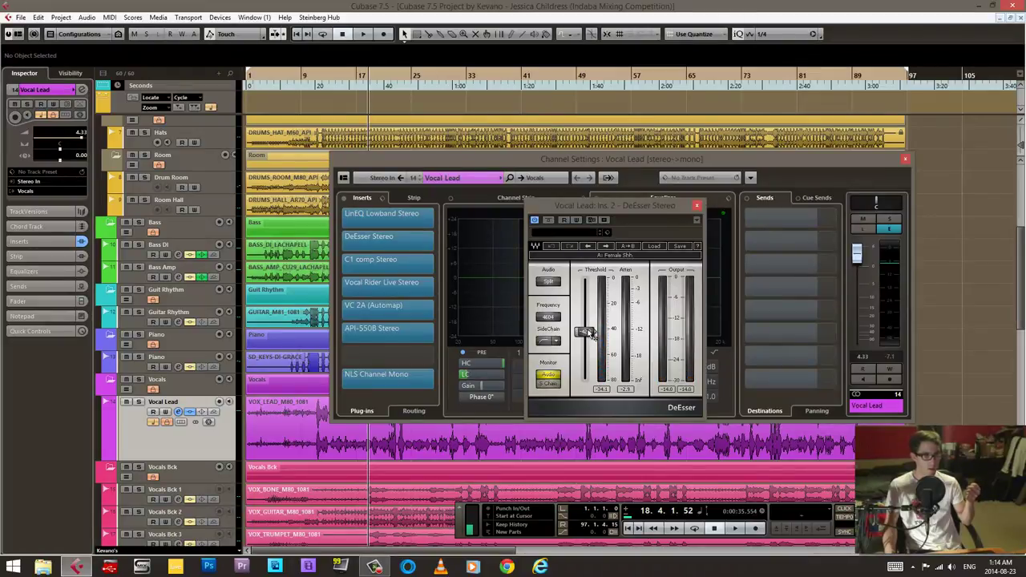
left_click(697, 208)
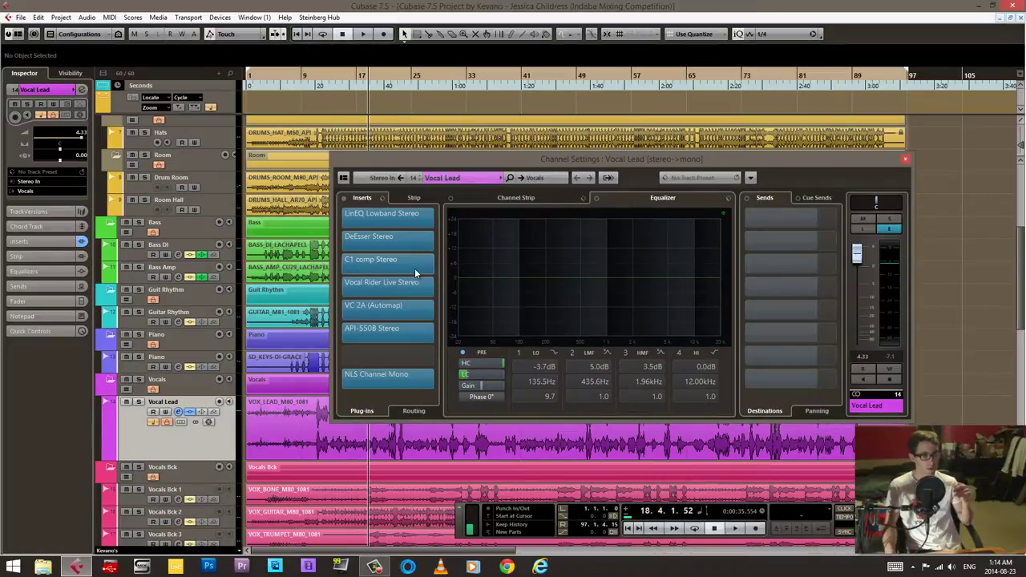
left_click(409, 282)
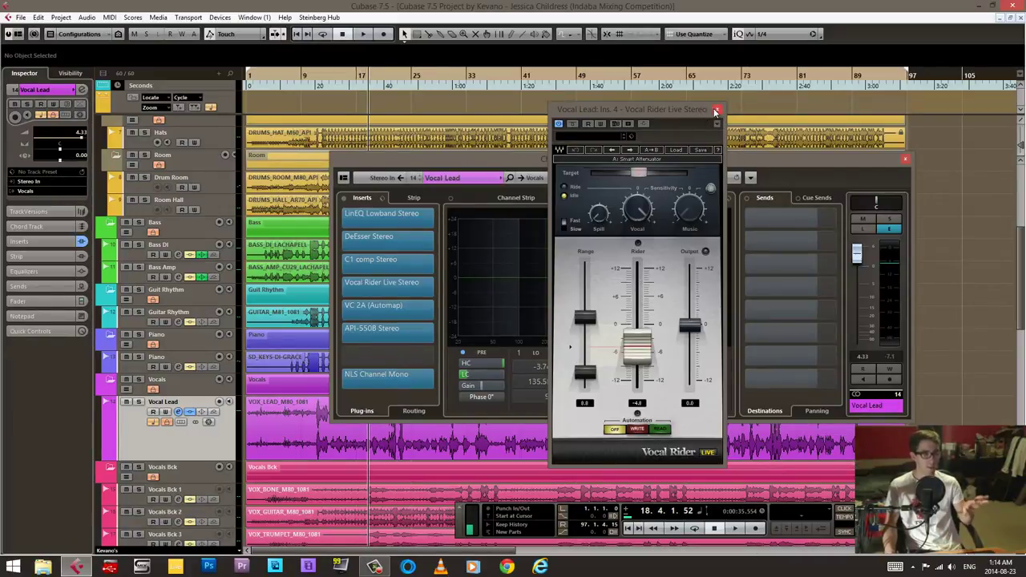
left_click(717, 109)
left_click(371, 259)
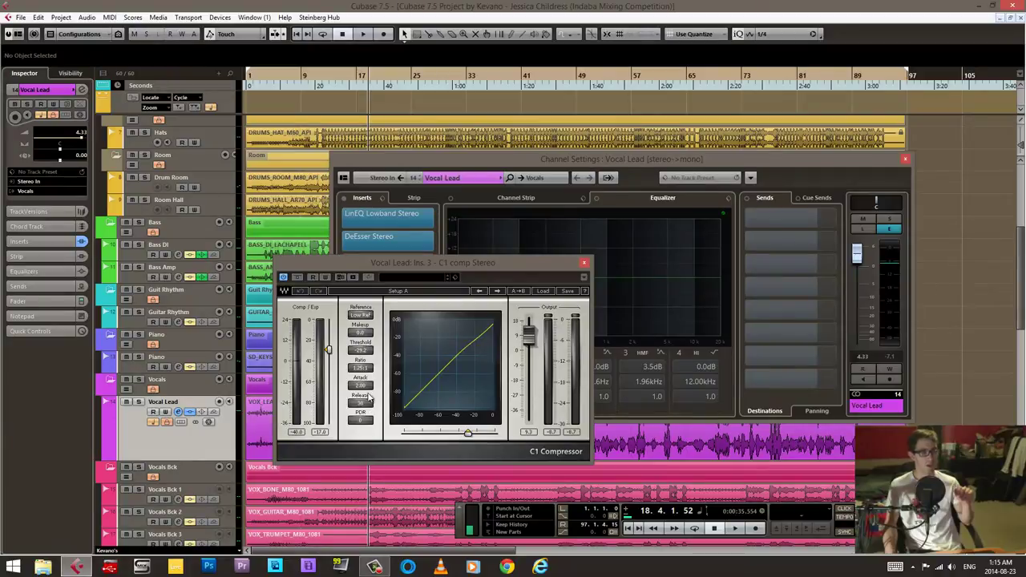
left_click(584, 262)
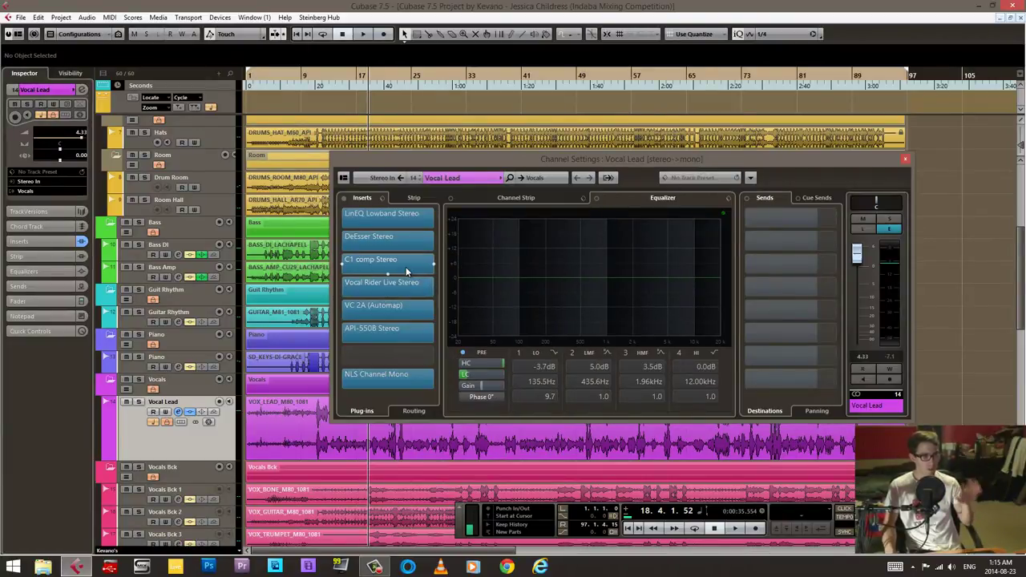
left_click(414, 305)
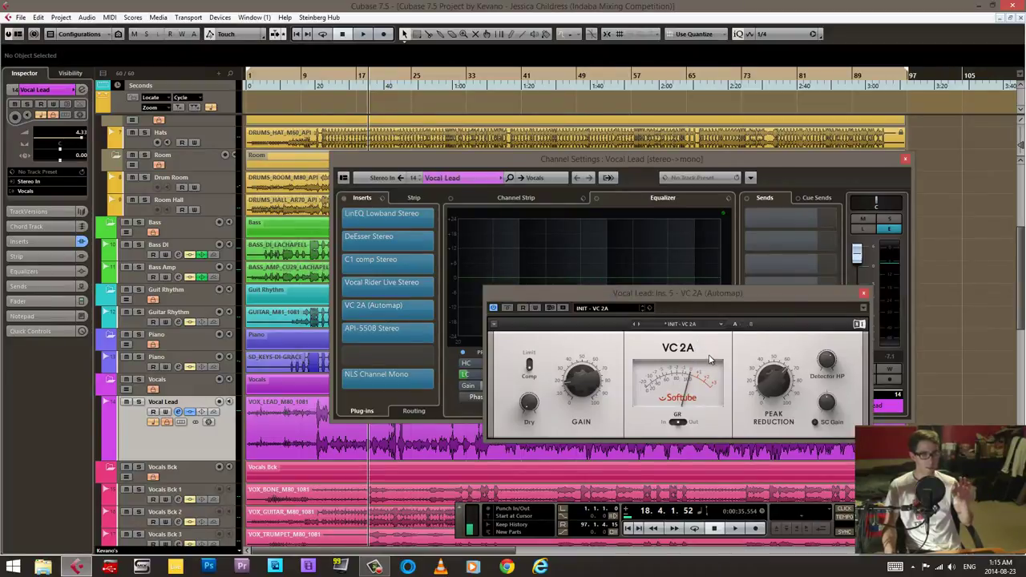
mouse_move(785, 382)
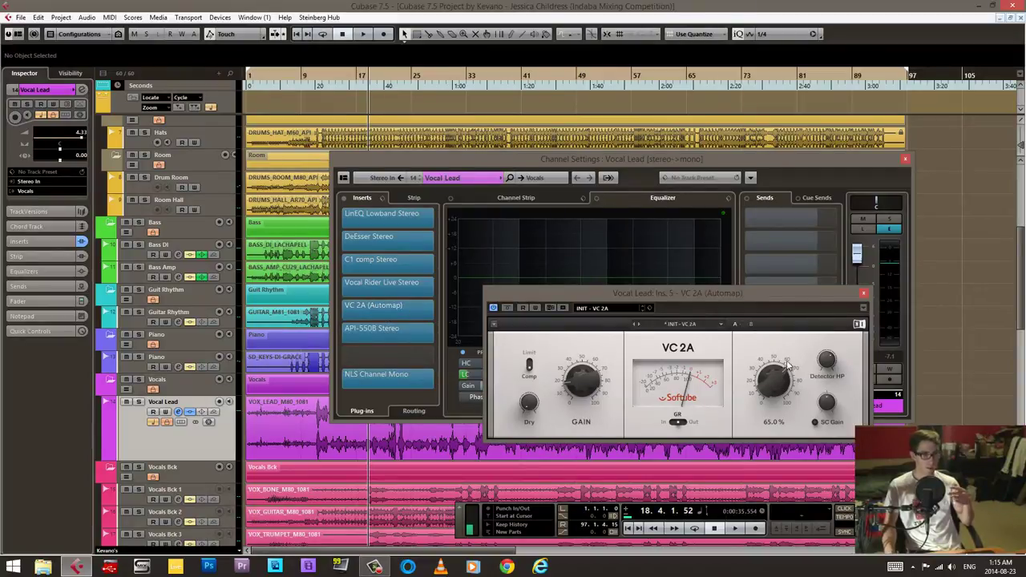
left_click(862, 294)
left_click(405, 329)
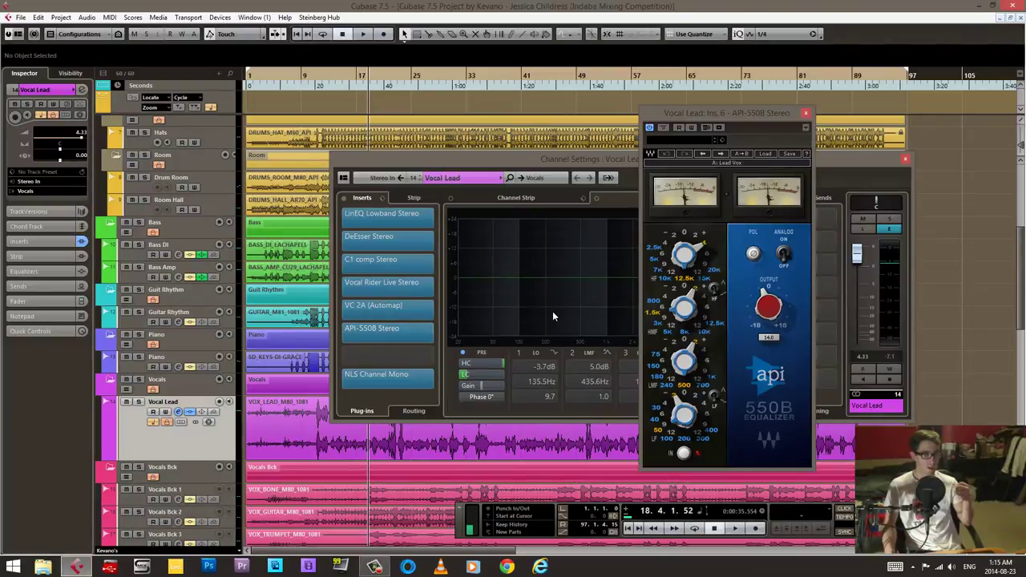
left_click(806, 113)
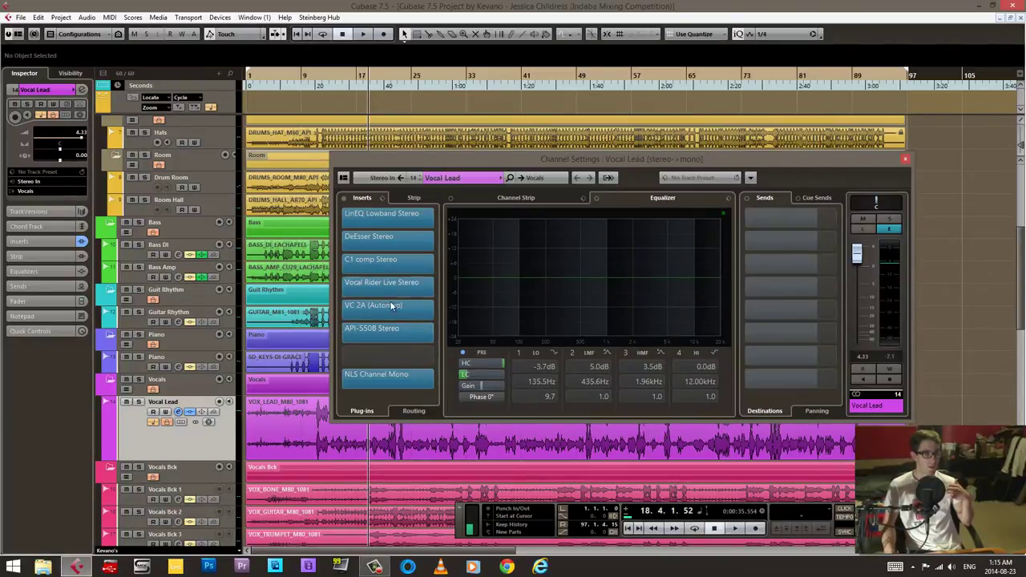
Solo Vocal Lead and compare its inserts bypassed and active, leaving them active
left_click(140, 402)
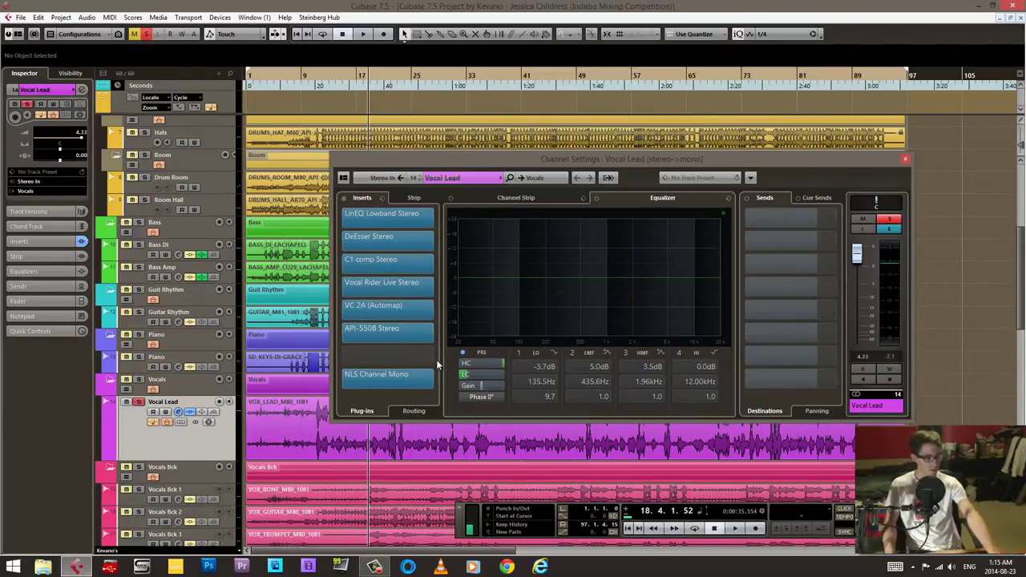
left_click(344, 198)
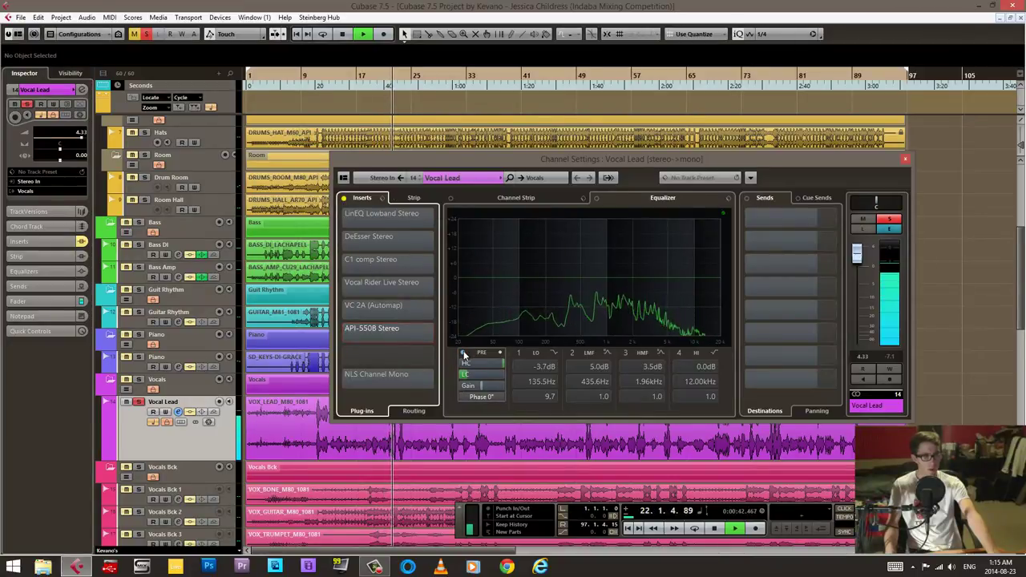
left_click(345, 199)
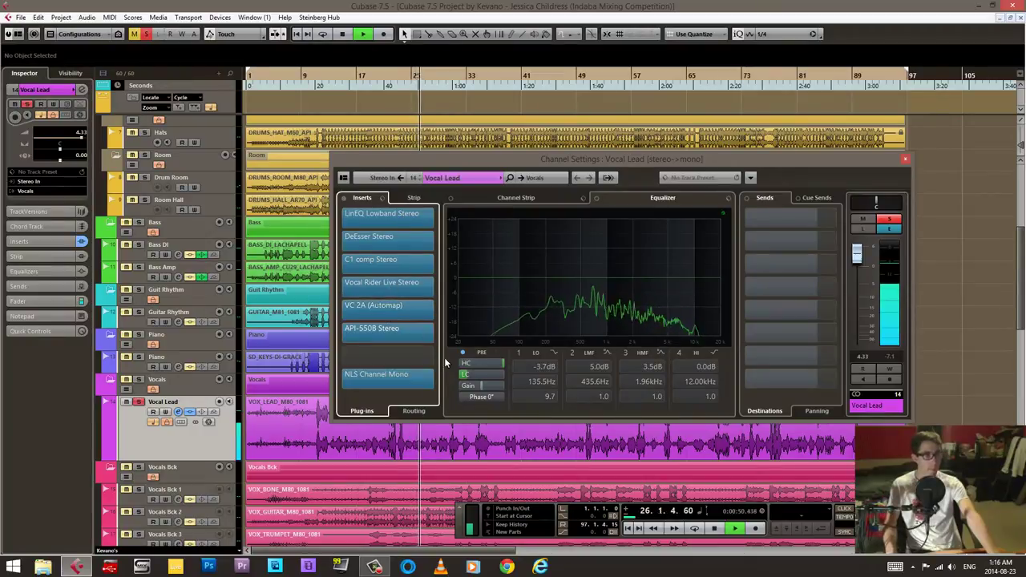
Stop playback and view the VC 2A compressor plugin twice, closing its window afterwards
left_click(408, 309)
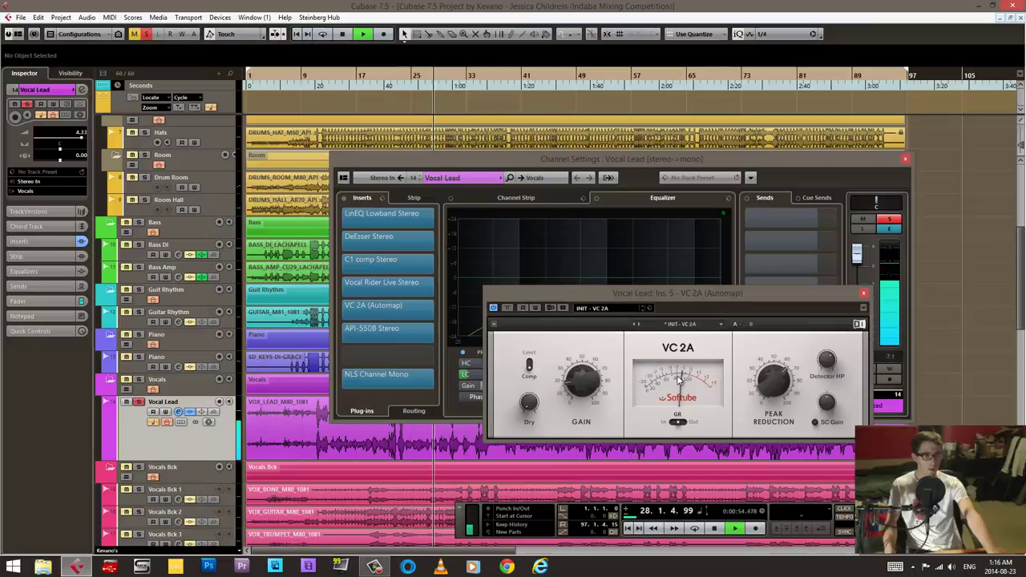
key("space")
left_click(864, 294)
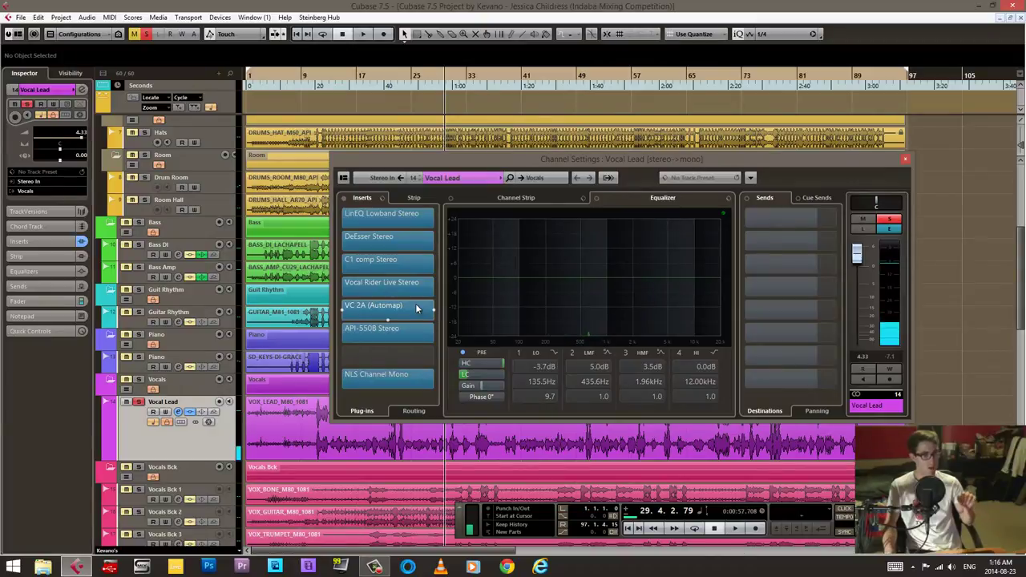
left_click(416, 308)
mouse_move(575, 384)
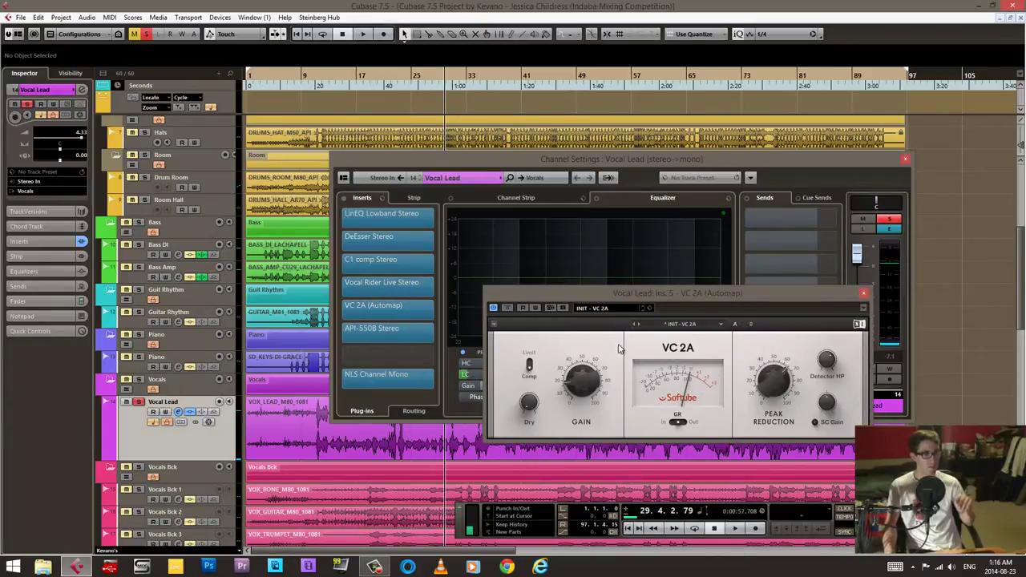
left_click(863, 293)
Set the high-cut filter to 20.00kHz
mouse_move(469, 377)
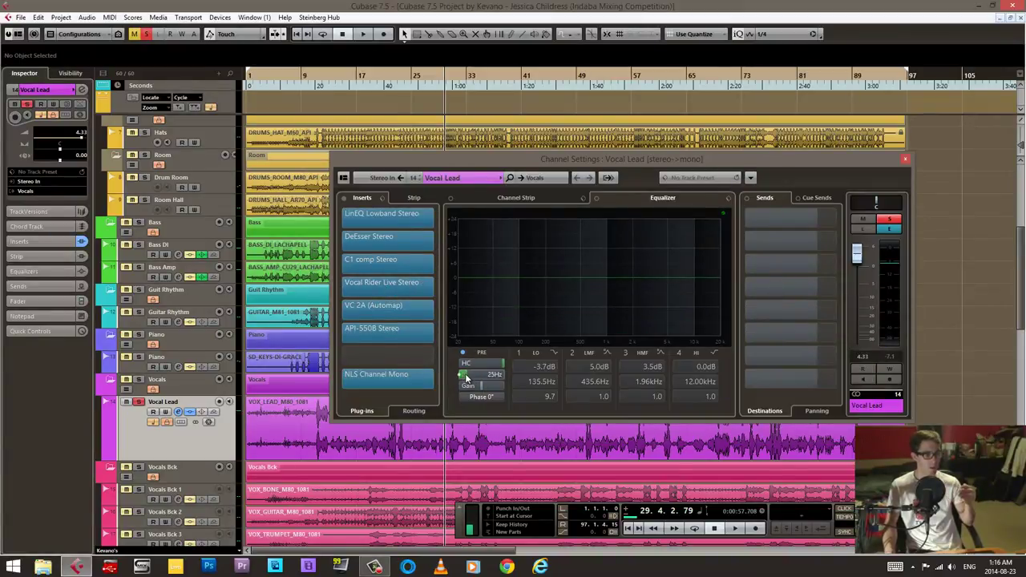
mouse_move(504, 366)
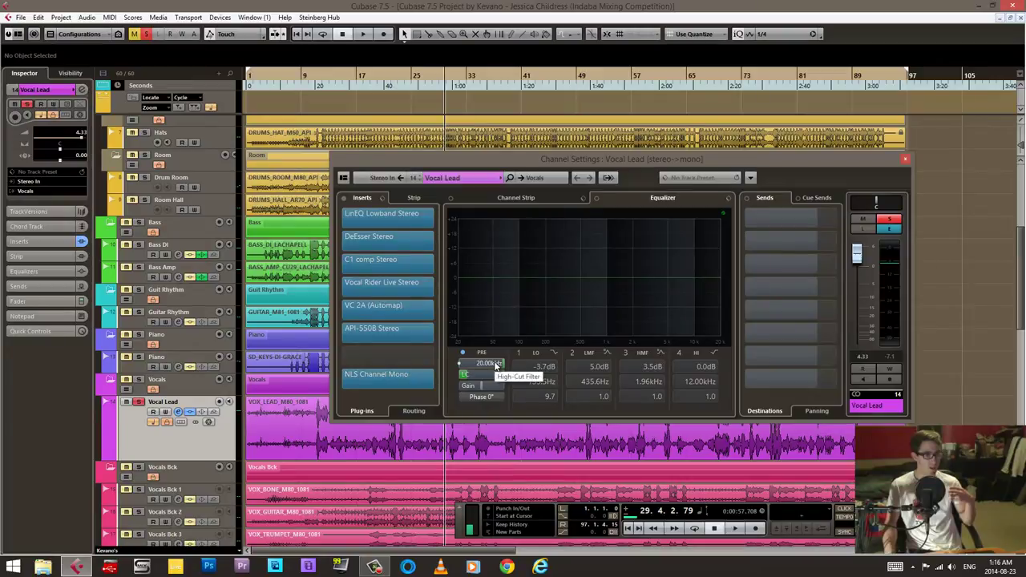
left_click(465, 364)
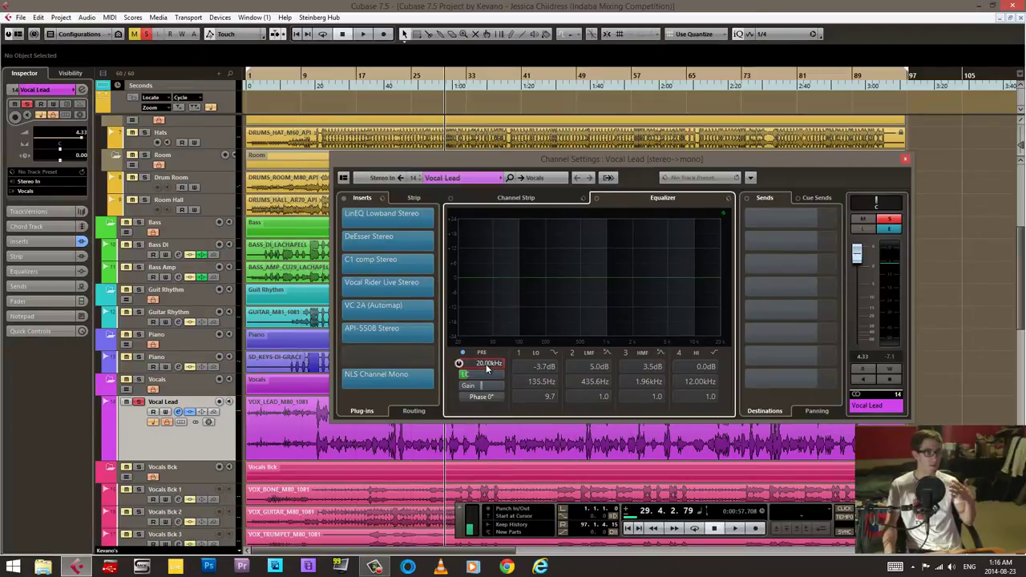
View the NLS Channel Mono plugin on its Nevo 22 preset, then close it
left_click(413, 375)
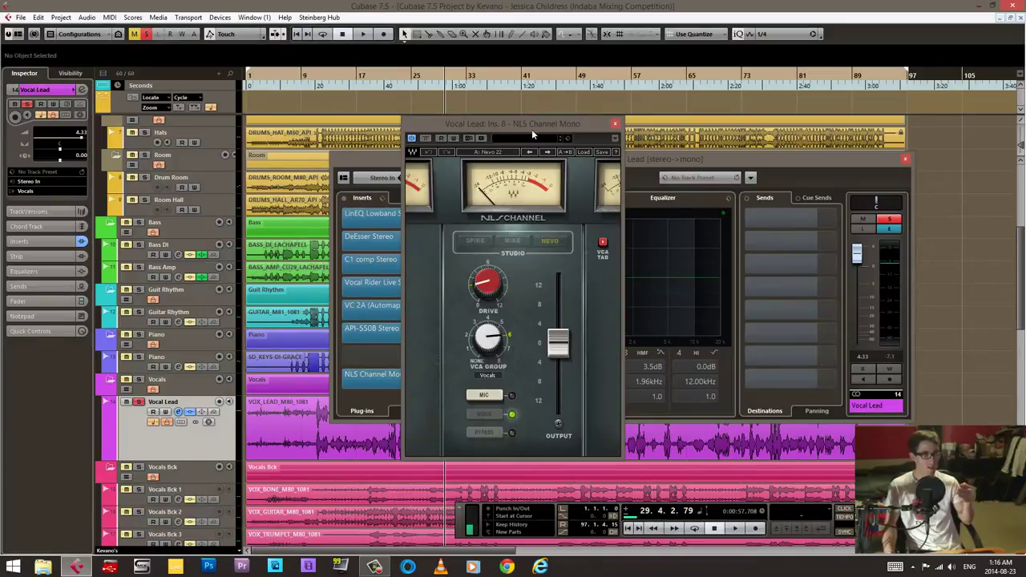
left_click_drag(531, 129, 577, 125)
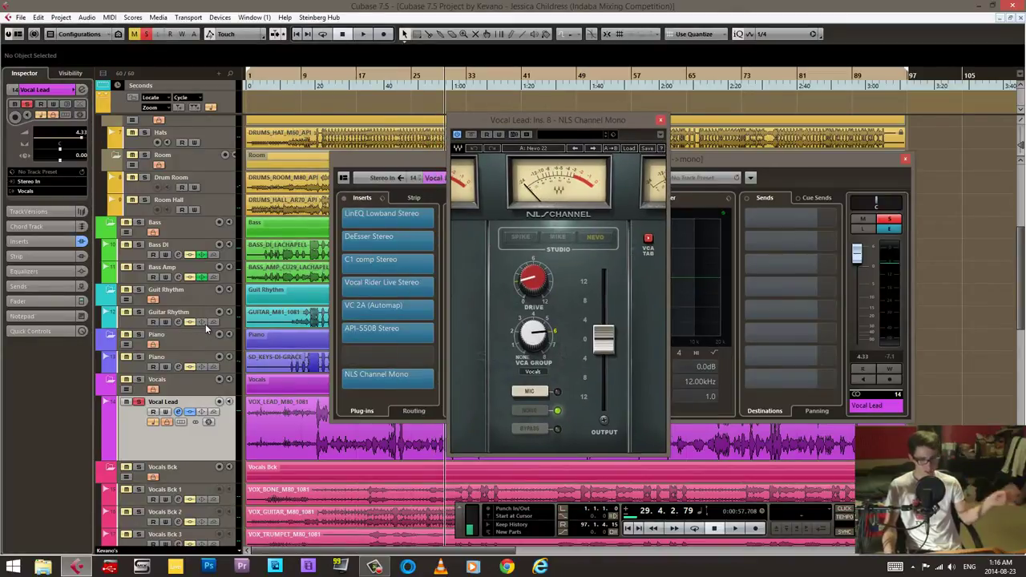
mouse_move(531, 280)
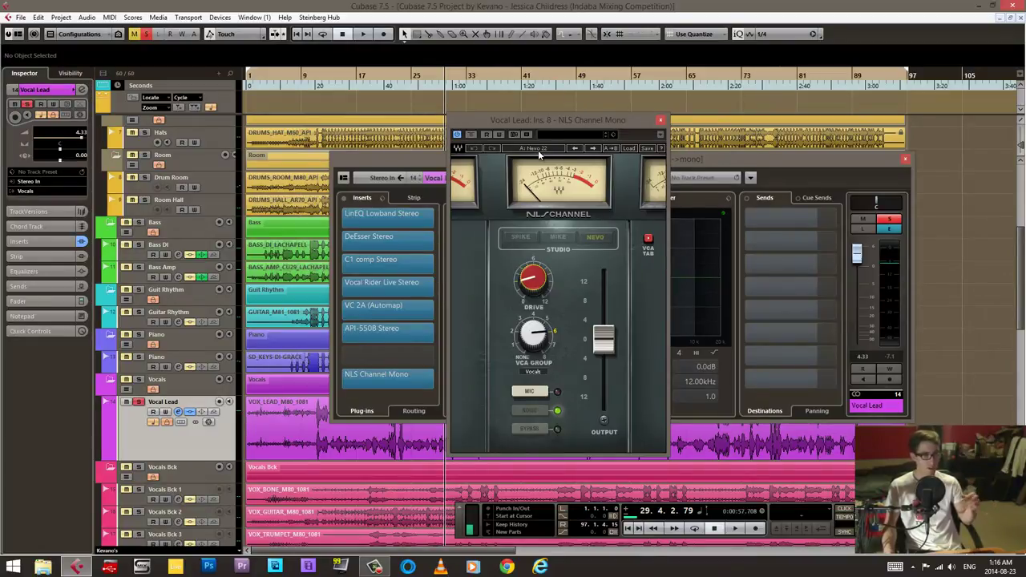
left_click(659, 123)
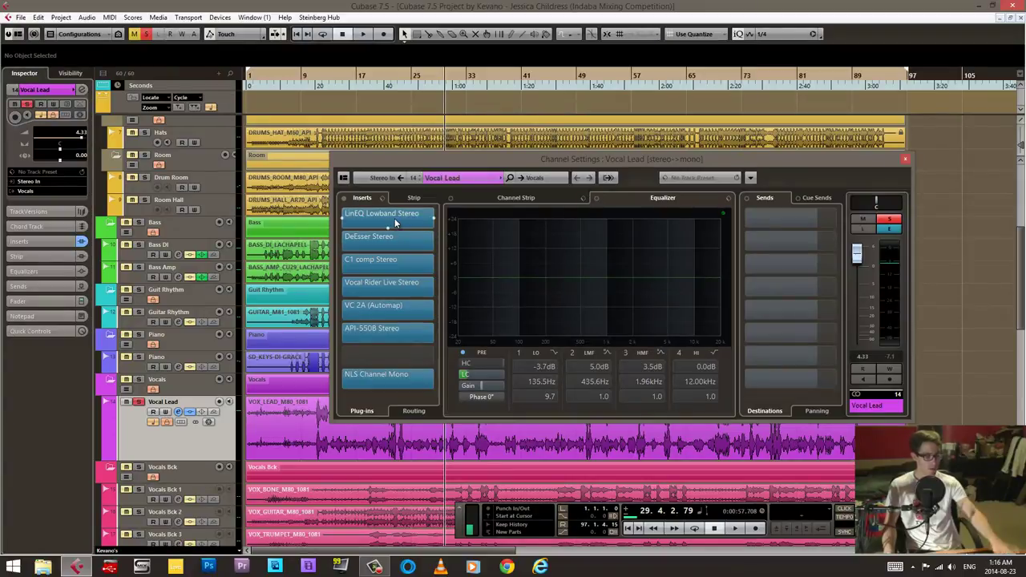
Close the Vocal Lead settings, unsolo Vocal Lead, and open the Kick channel's settings
key("Escape")
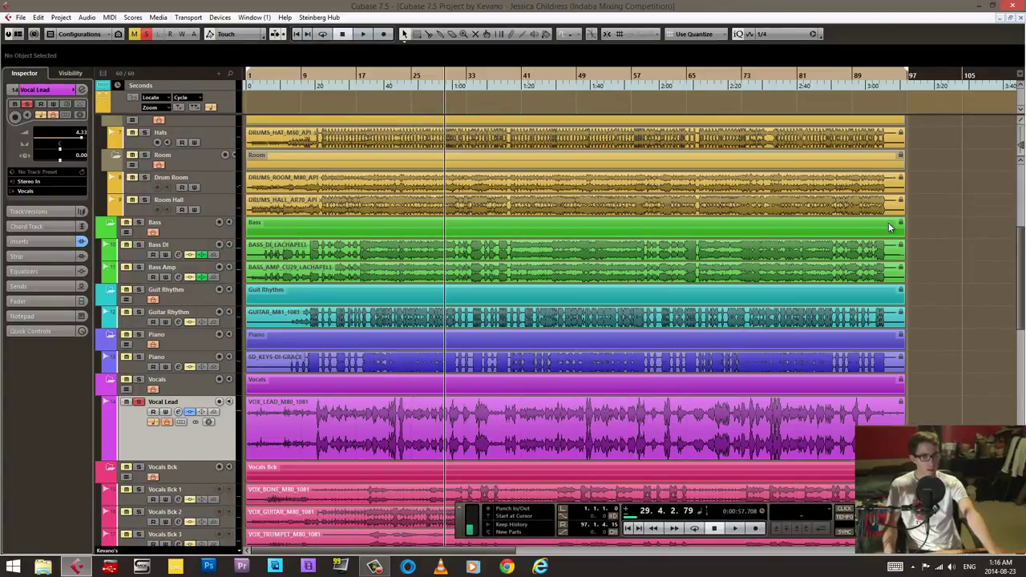
left_click(138, 402)
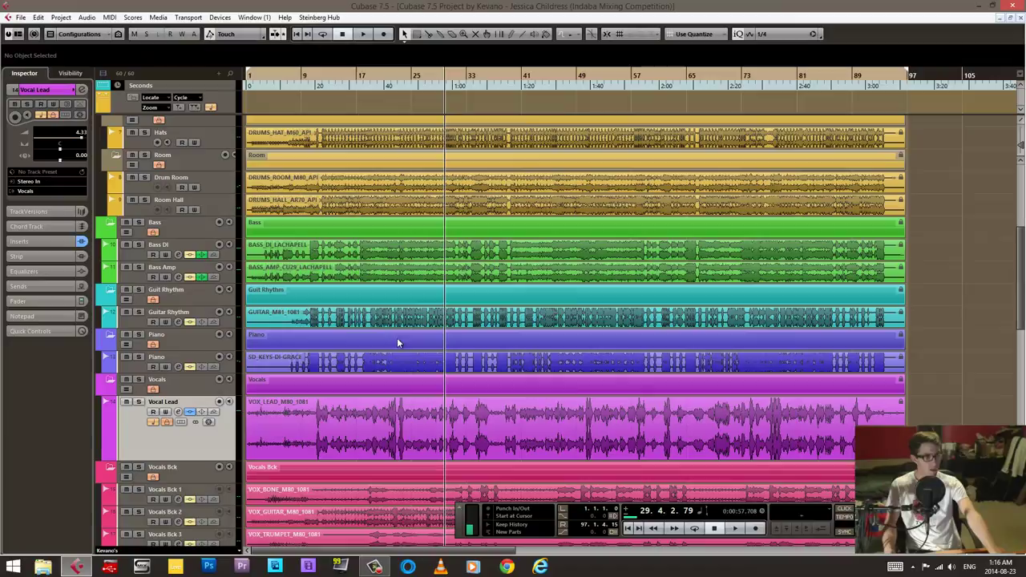
scroll(251, 405, "up", 5)
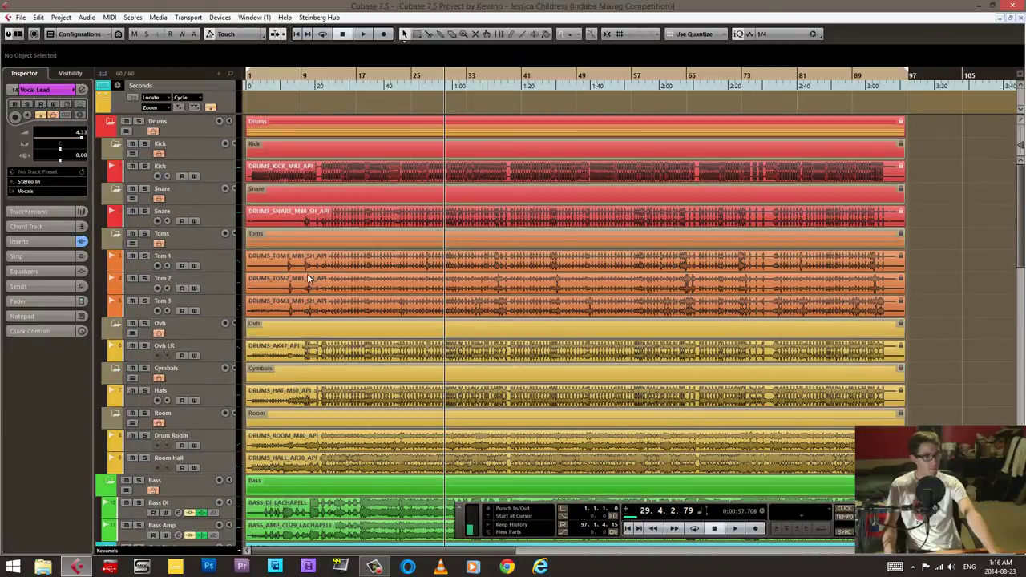
left_click(150, 181)
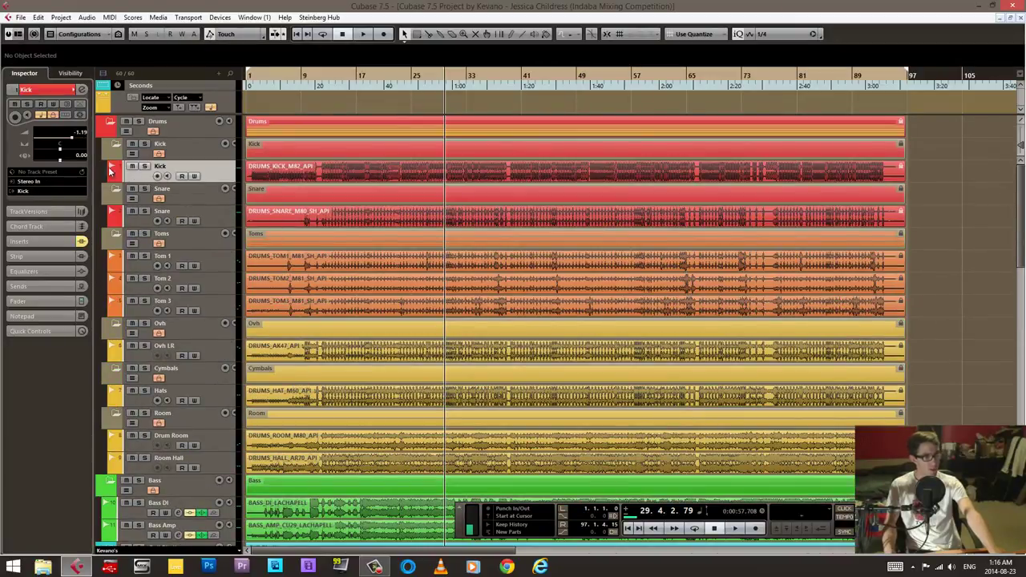
left_click(89, 92)
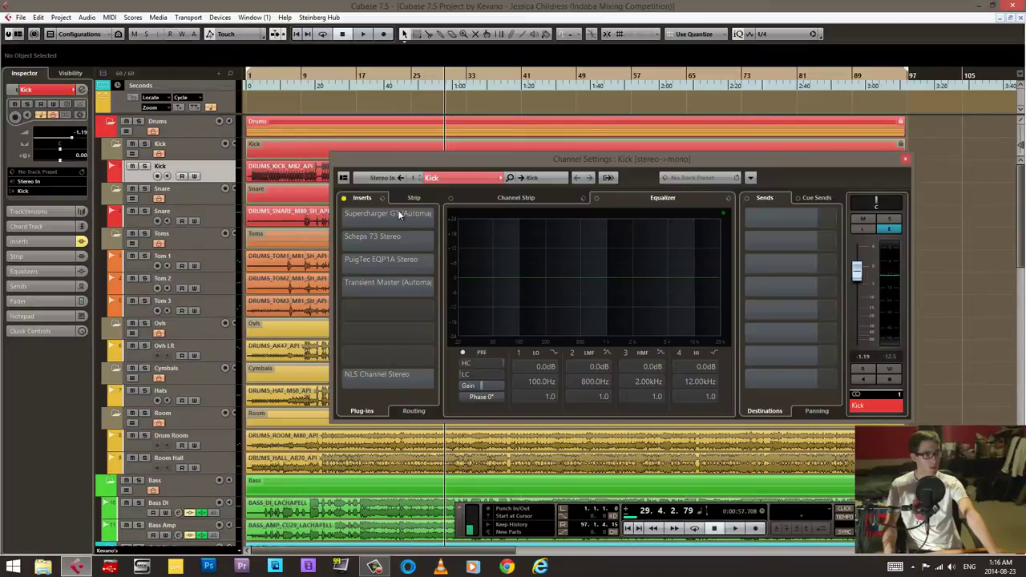
Solo Kick and play, comparing its inserts bypassed and active, leaving them active
left_click(343, 198)
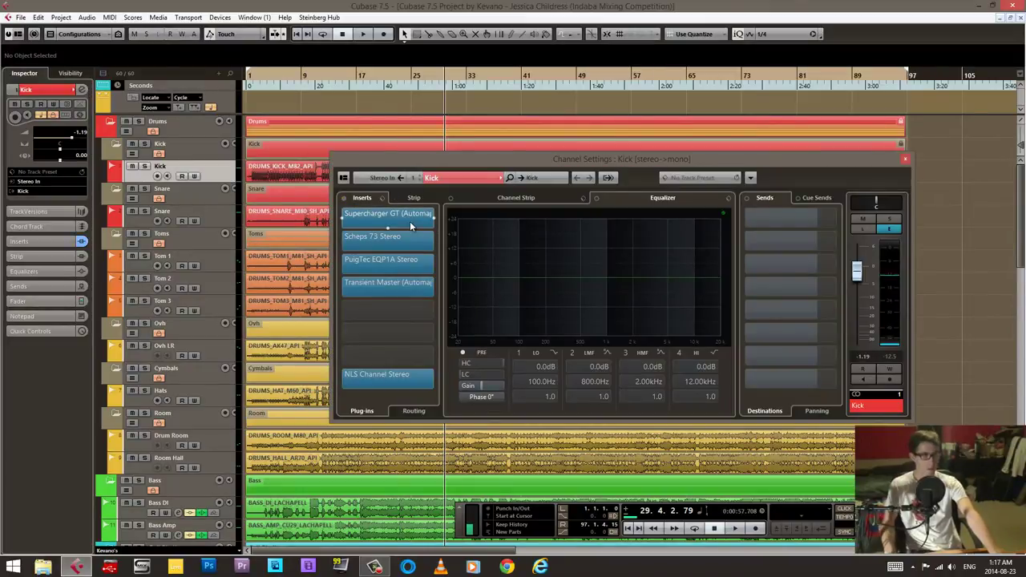
left_click(343, 198)
left_click(145, 166)
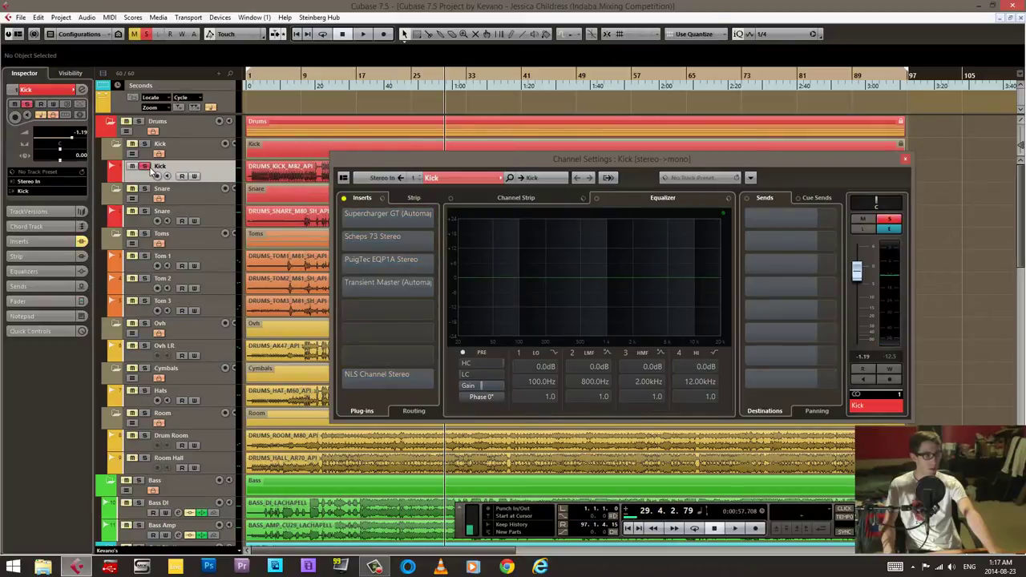
key("space")
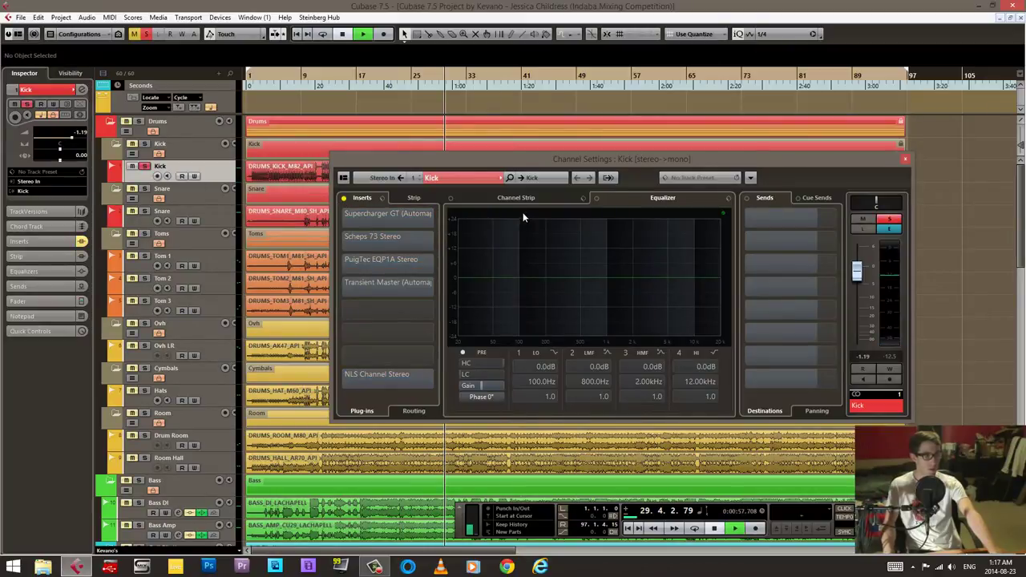
left_click(344, 199)
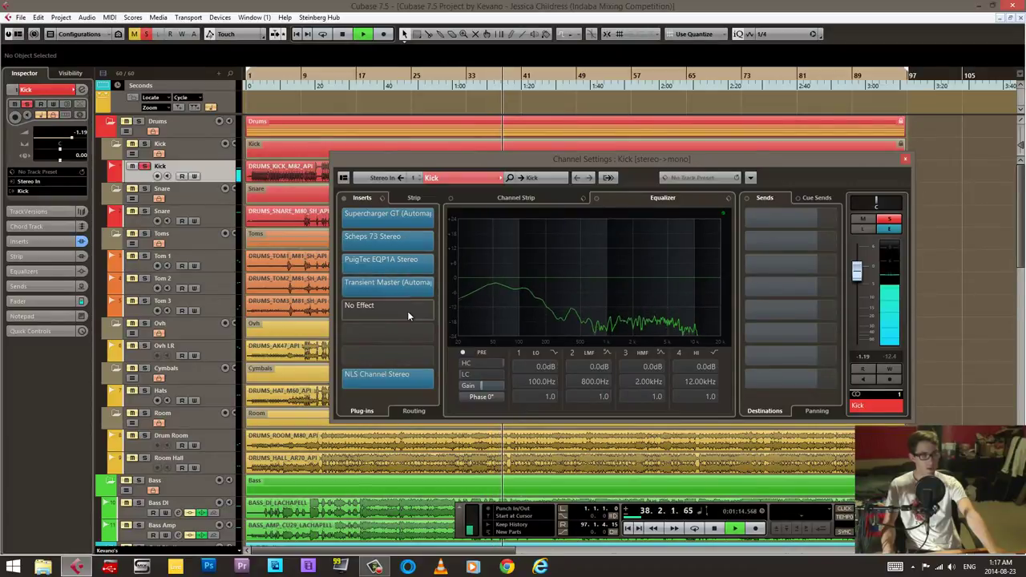
Bypass and re-enable Kick's NLS Channel Stereo plugin, then close its editor
left_click(405, 375)
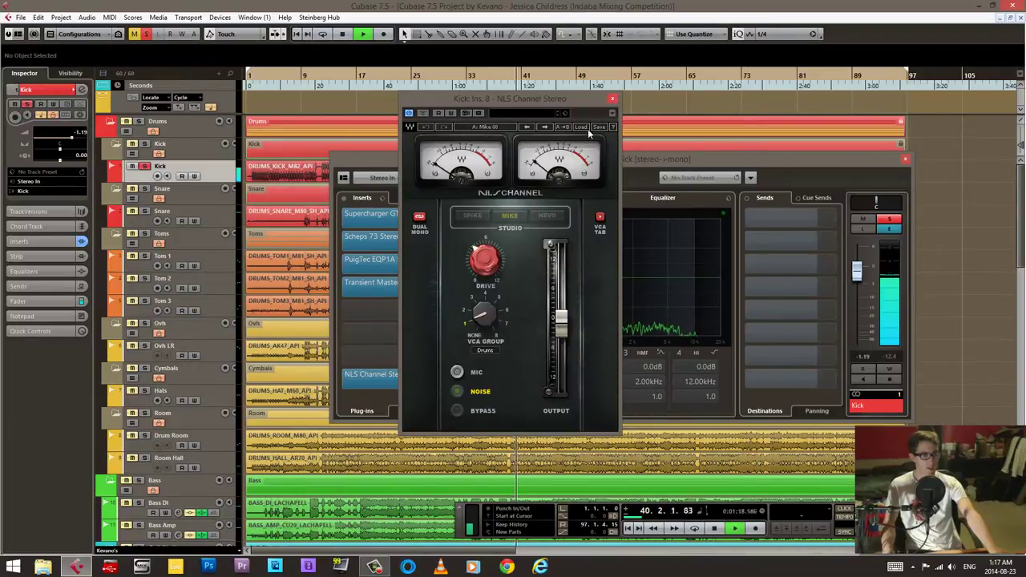
left_click(422, 113)
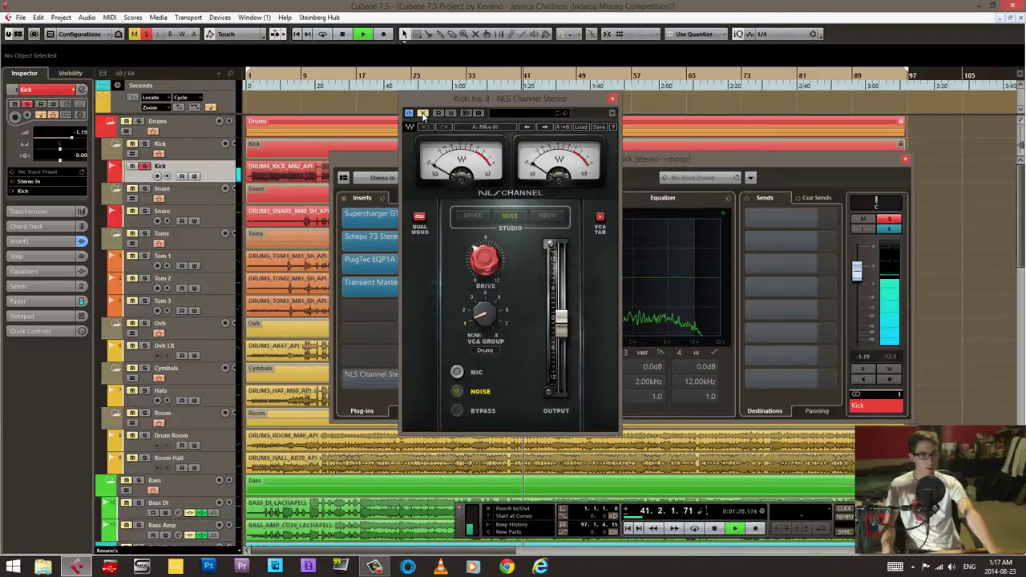
left_click(423, 113)
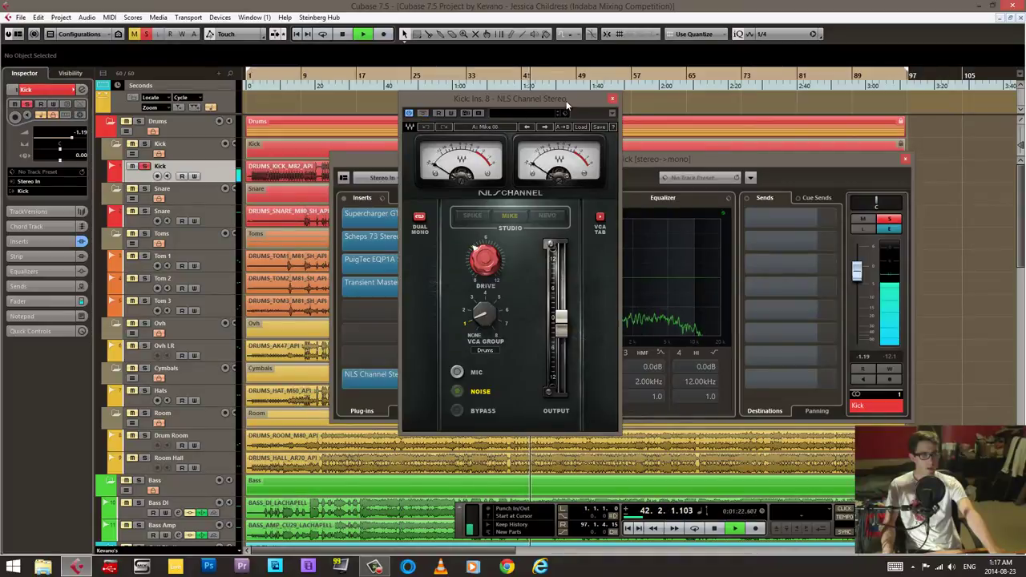
left_click(612, 100)
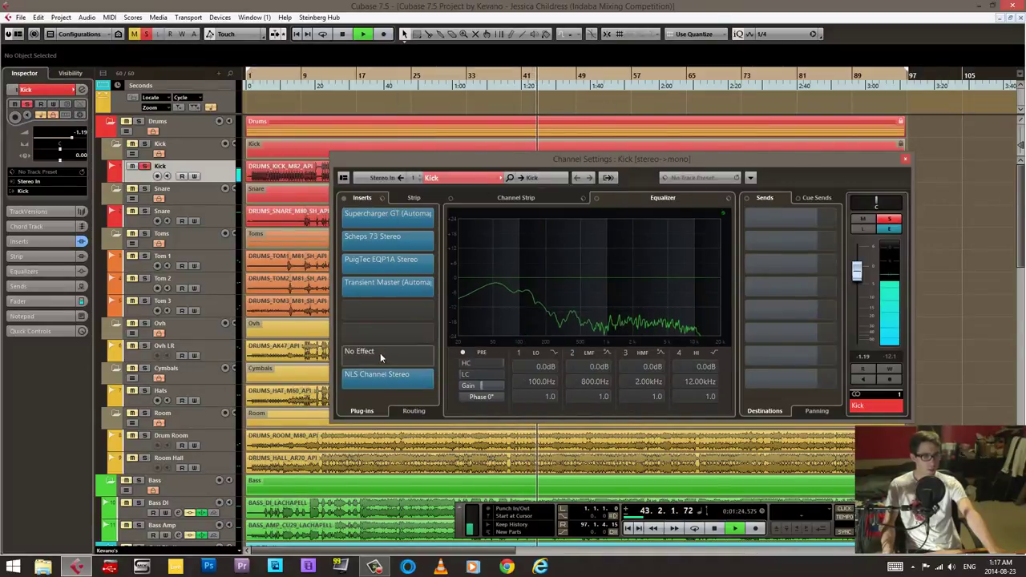
Bypass and re-enable Kick's Scheps 73 equalizer, then close it and the Kick channel settings
left_click(385, 236)
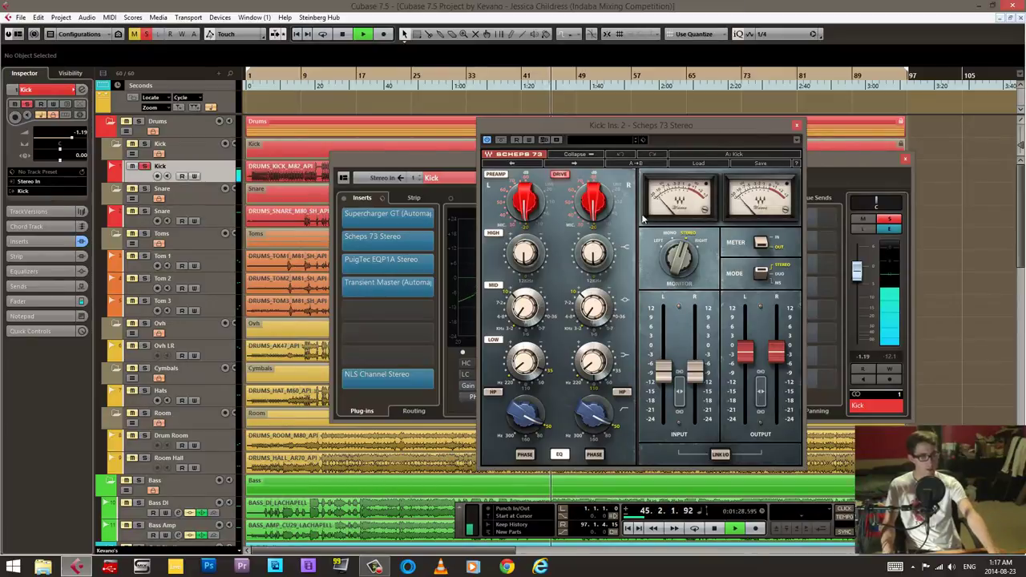
left_click(501, 141)
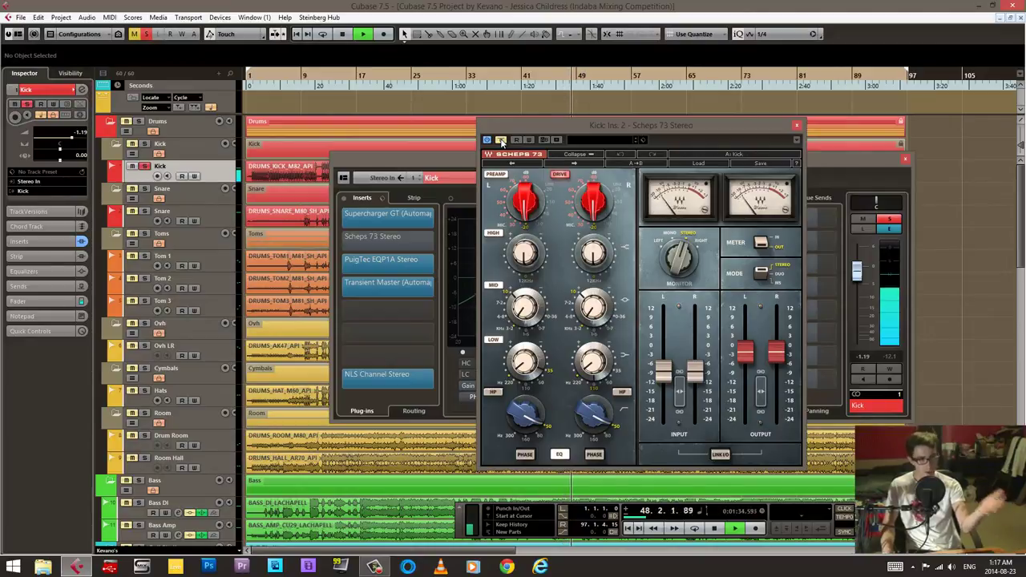
left_click(501, 141)
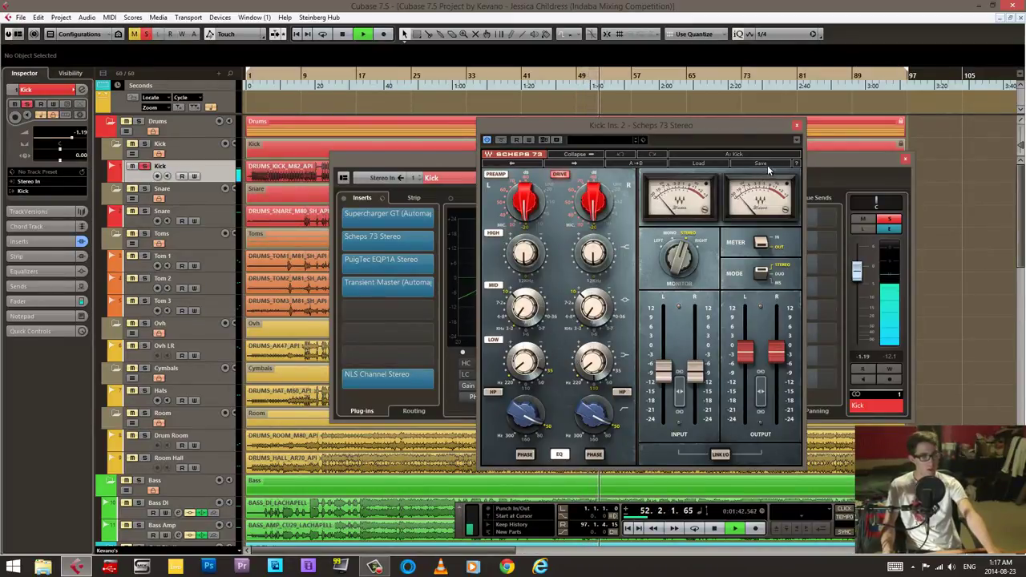
left_click(795, 127)
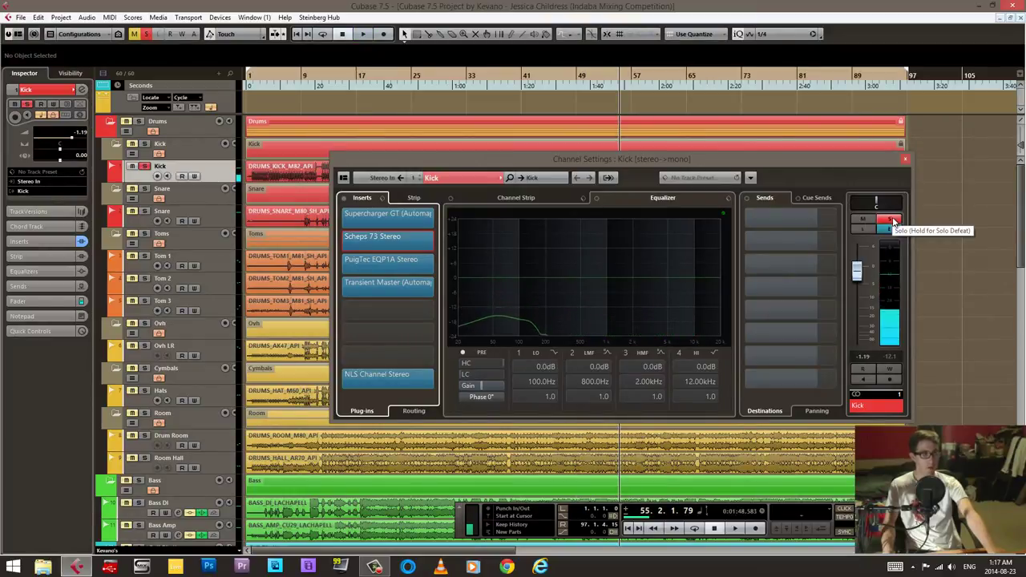
left_click(905, 159)
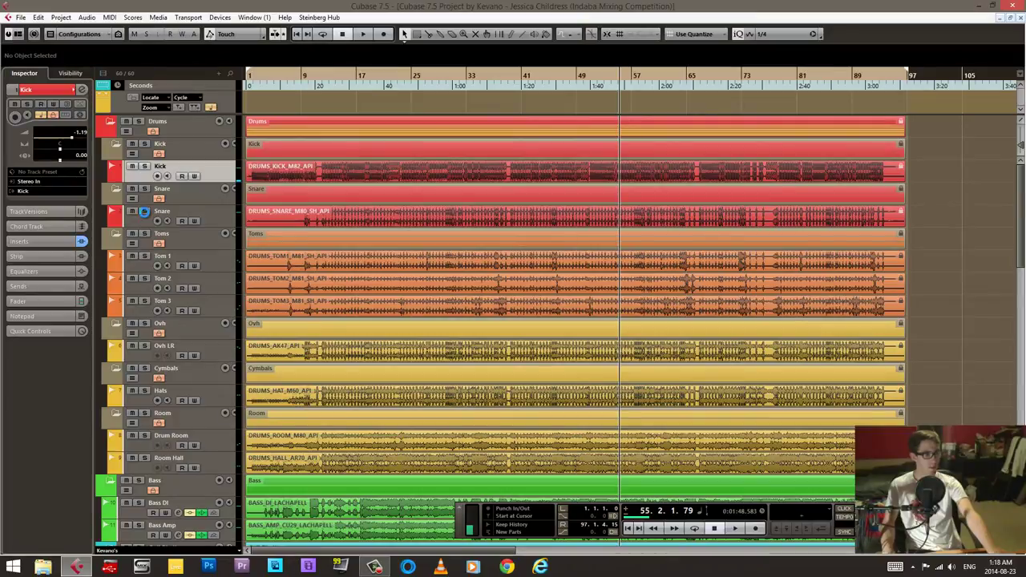
left_click(144, 210)
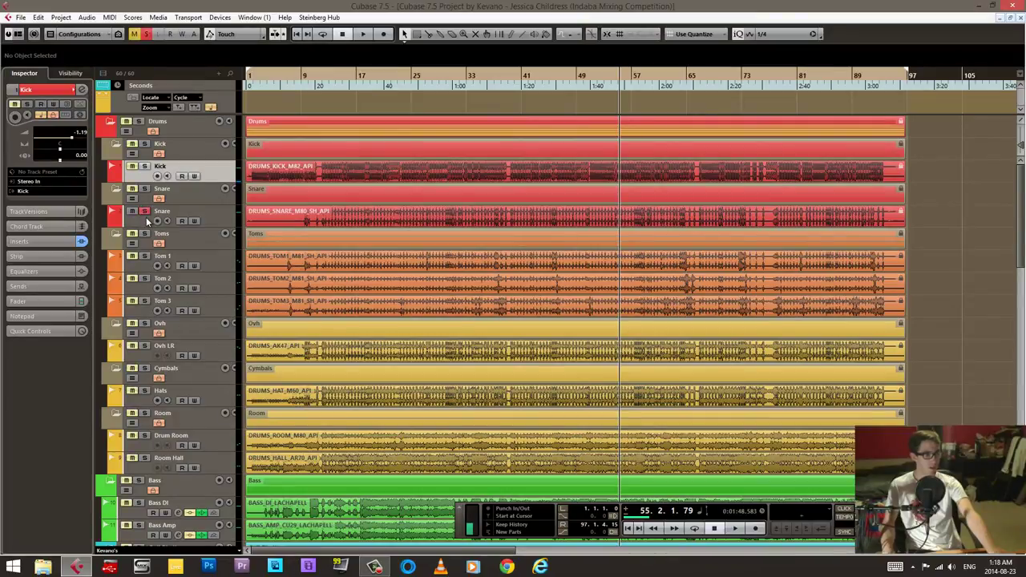
left_click(449, 80)
left_click(365, 80)
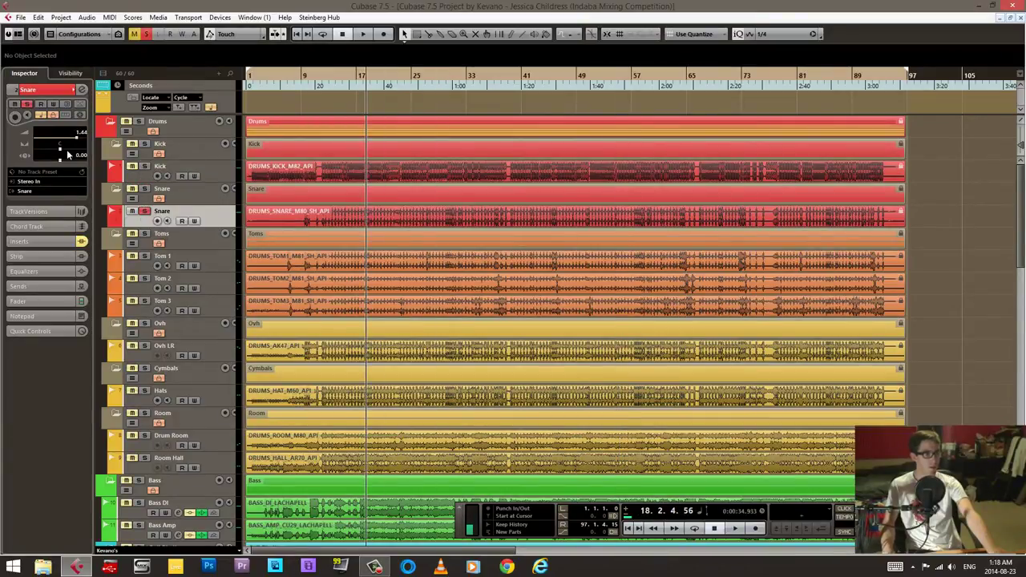
left_click(82, 90)
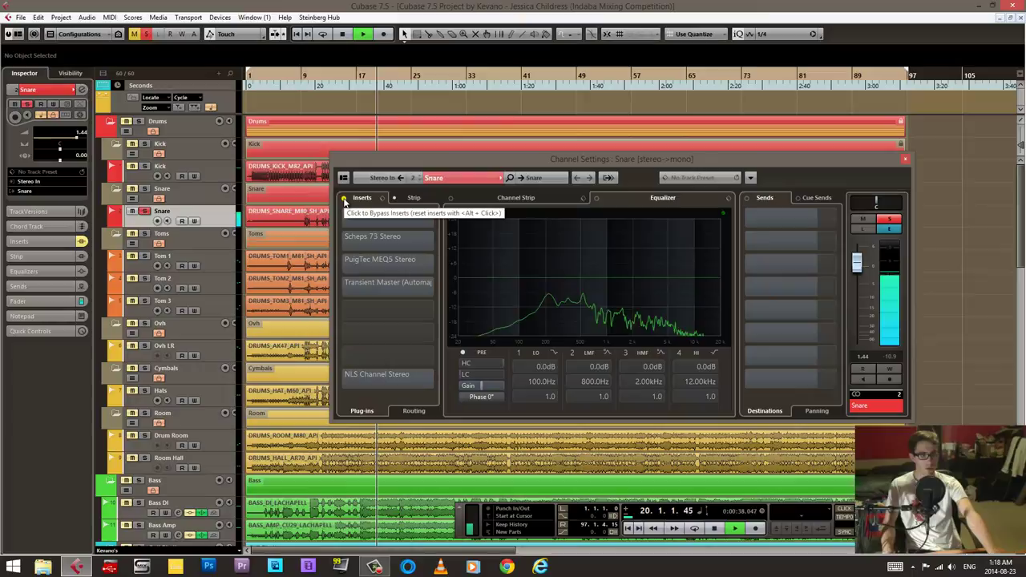
Compare Snare's inserts bypassed and active, leaving them active, and open the Supercharger GT compressor
left_click(345, 200)
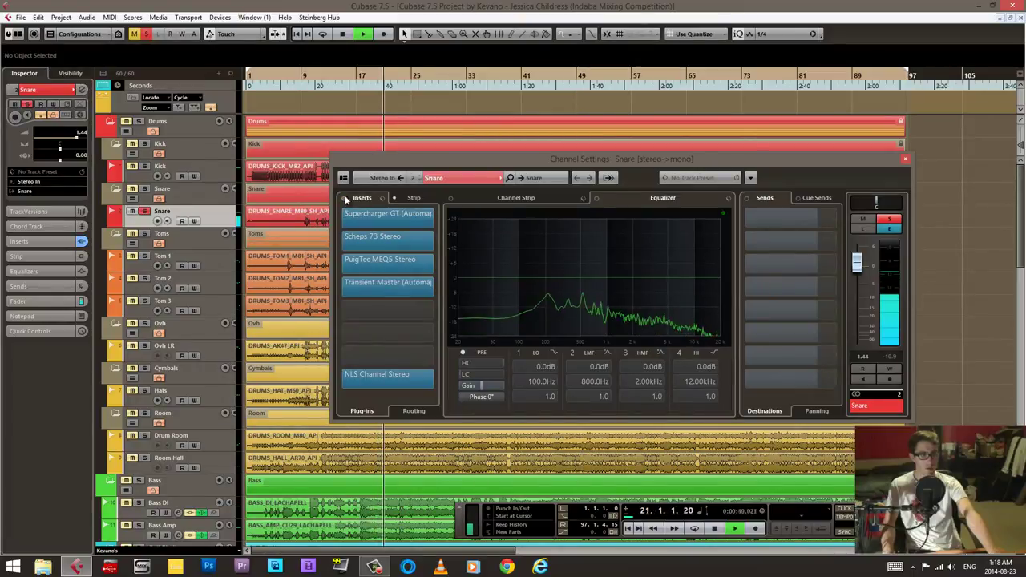
left_click(344, 199)
left_click(344, 200)
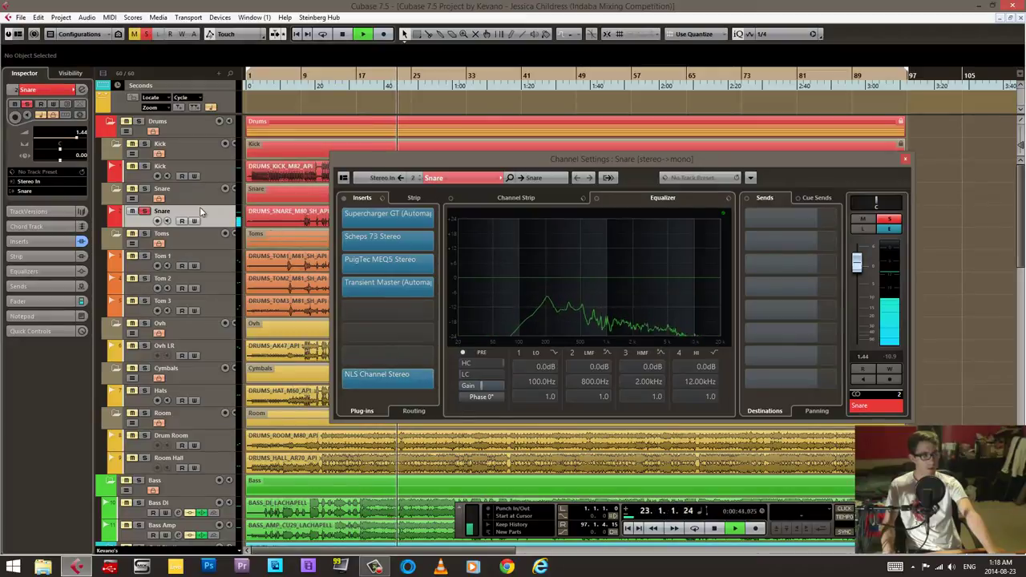
left_click(387, 213)
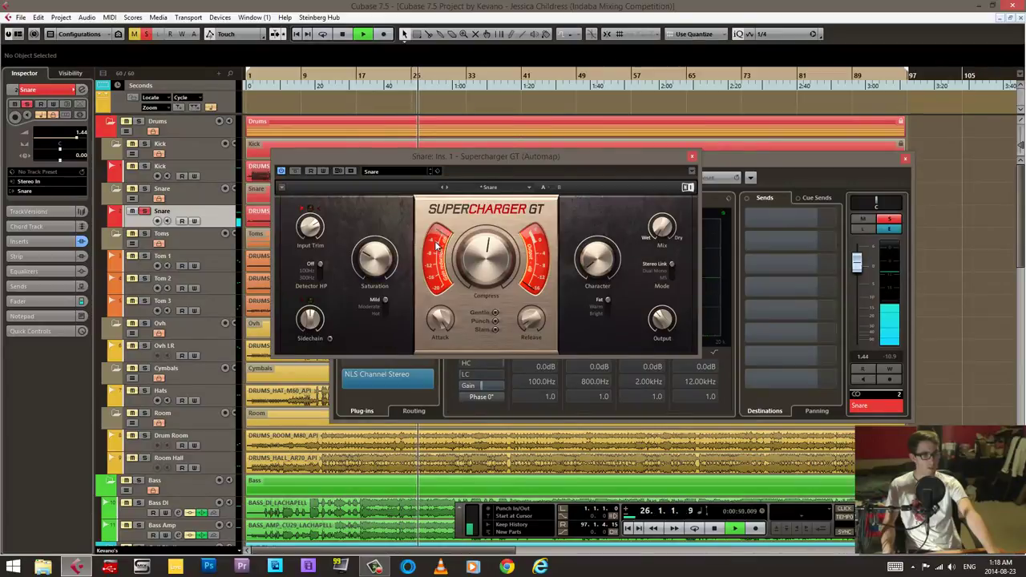
Close Supercharger GT, then bypass and re-enable Snare's Scheps 73 equalizer and close it
left_click(692, 155)
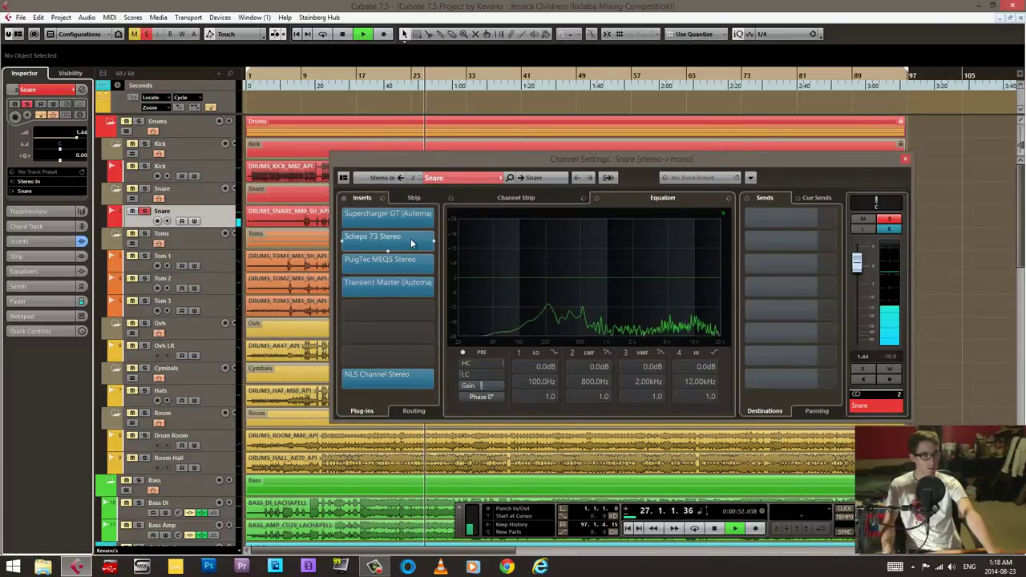
left_click(387, 236)
left_click(435, 149)
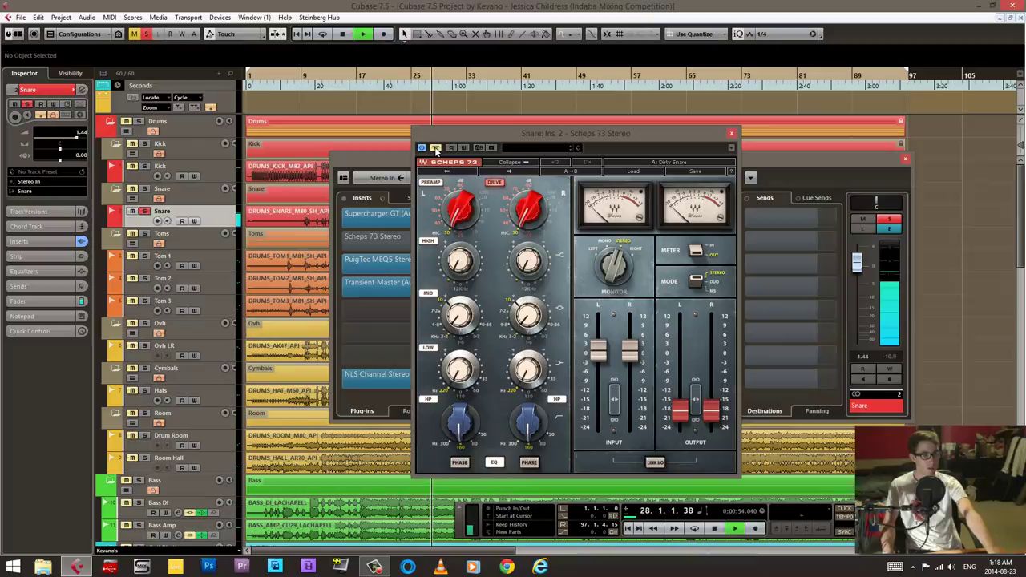
left_click(435, 149)
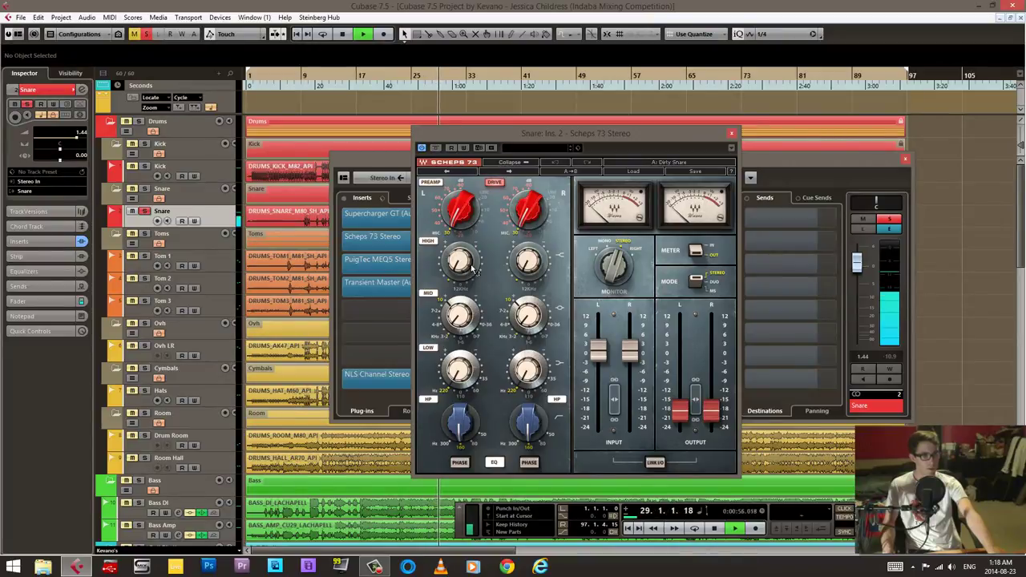
left_click(730, 135)
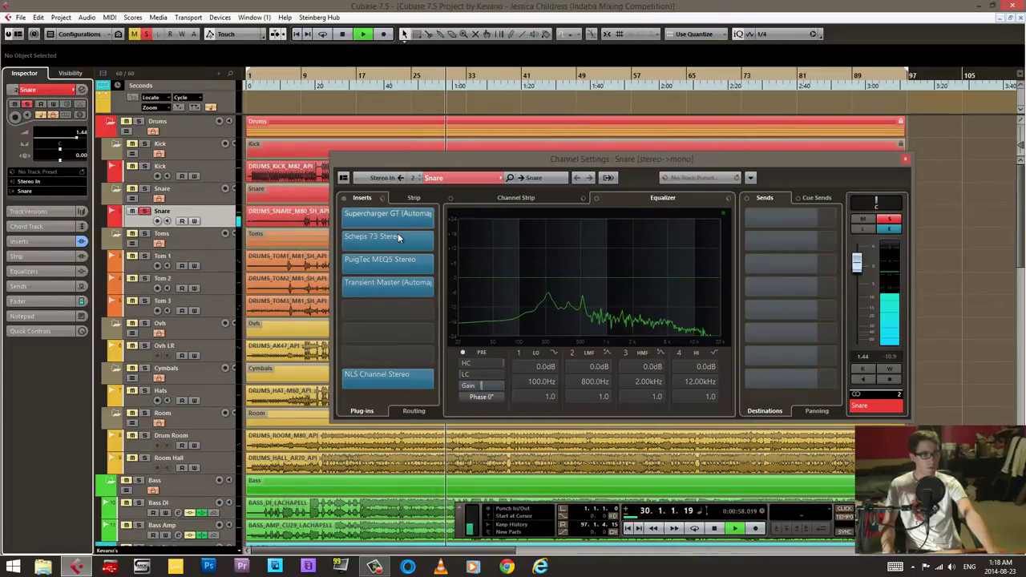
View and close Snare's PuigTec MEQ5 and NLS Channel Stereo plugins
left_click(418, 270)
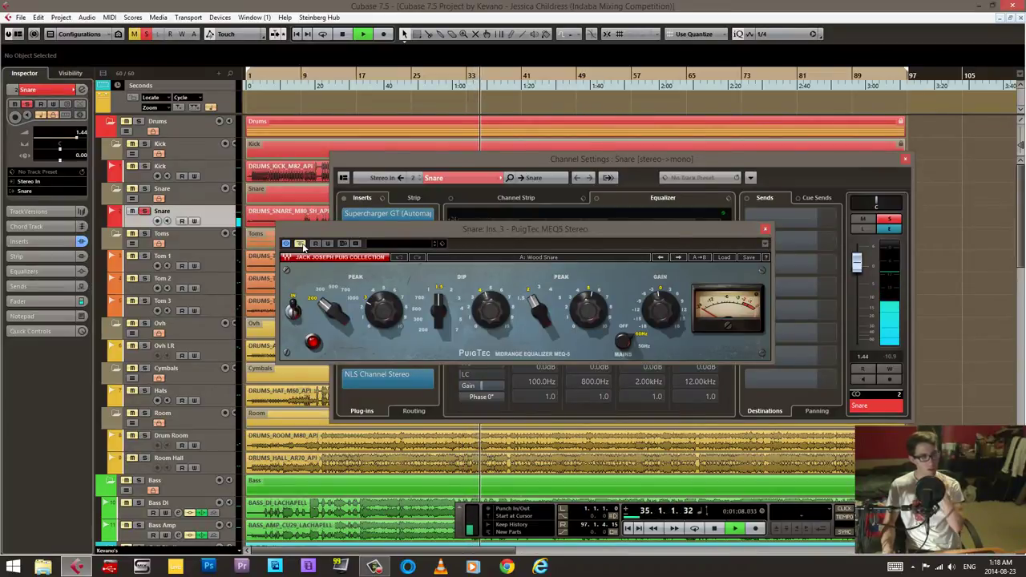
left_click(765, 231)
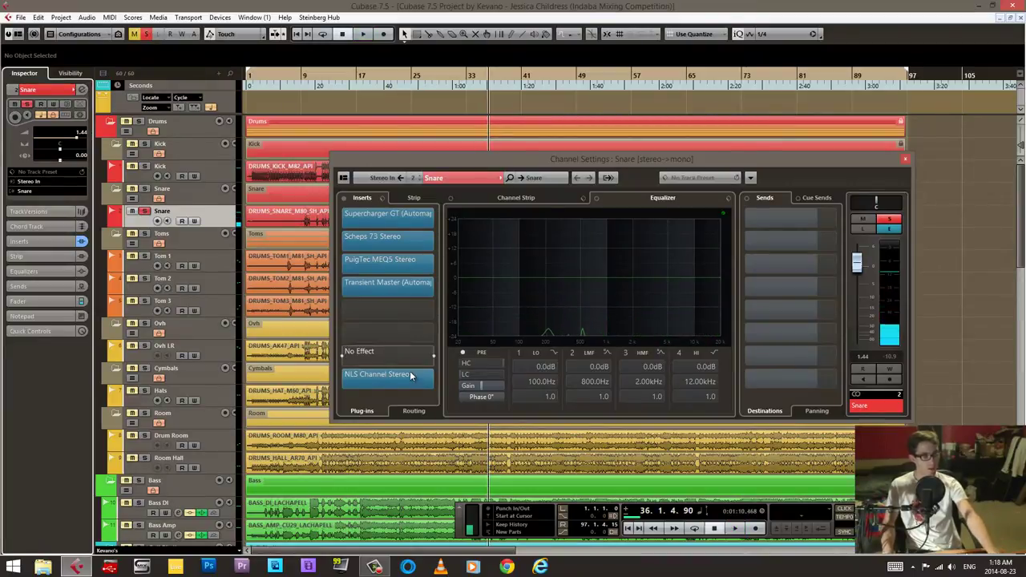
left_click(390, 373)
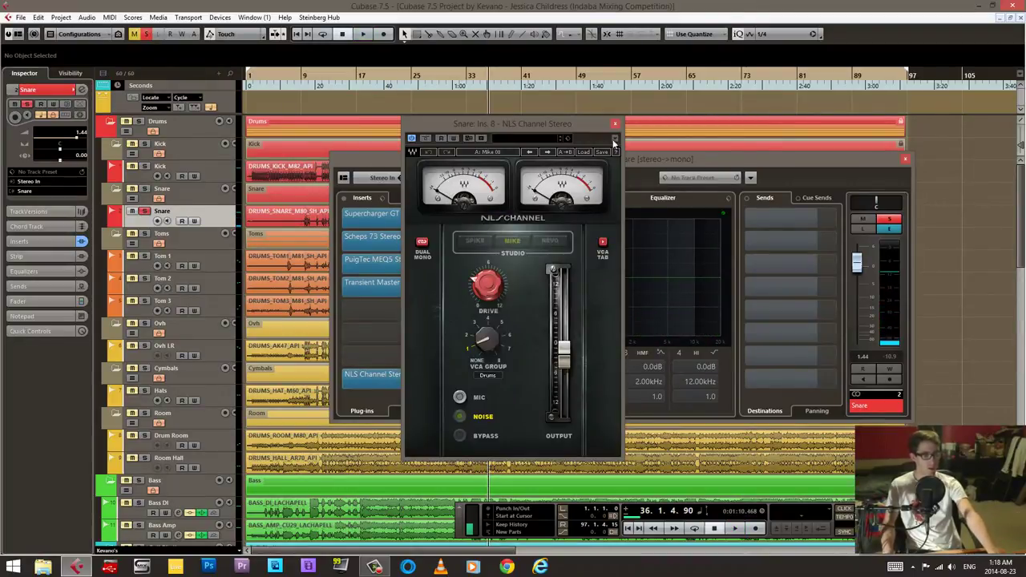
left_click(615, 124)
left_click(148, 175)
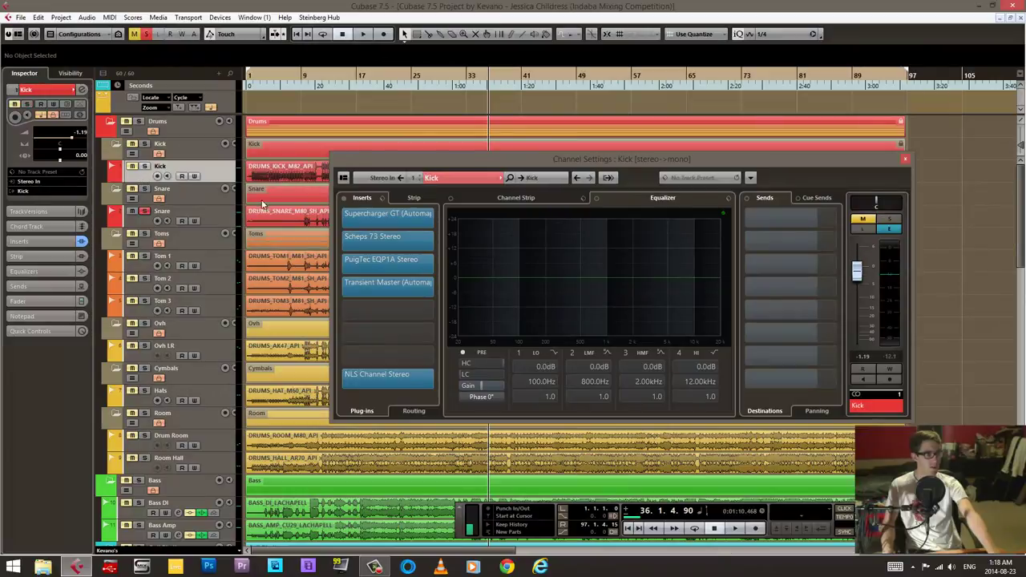
left_click(393, 259)
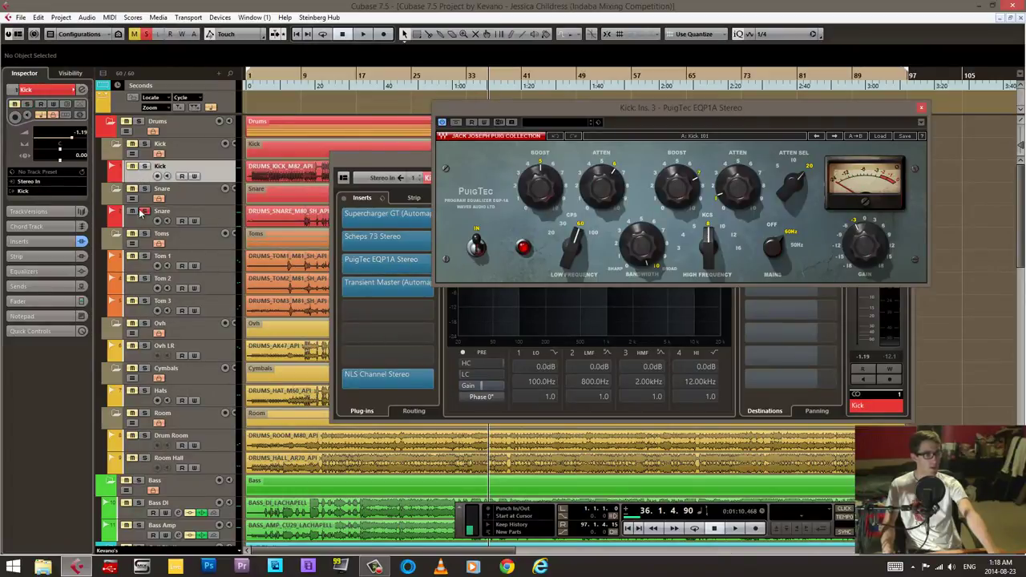
left_click(144, 211)
left_click(144, 166)
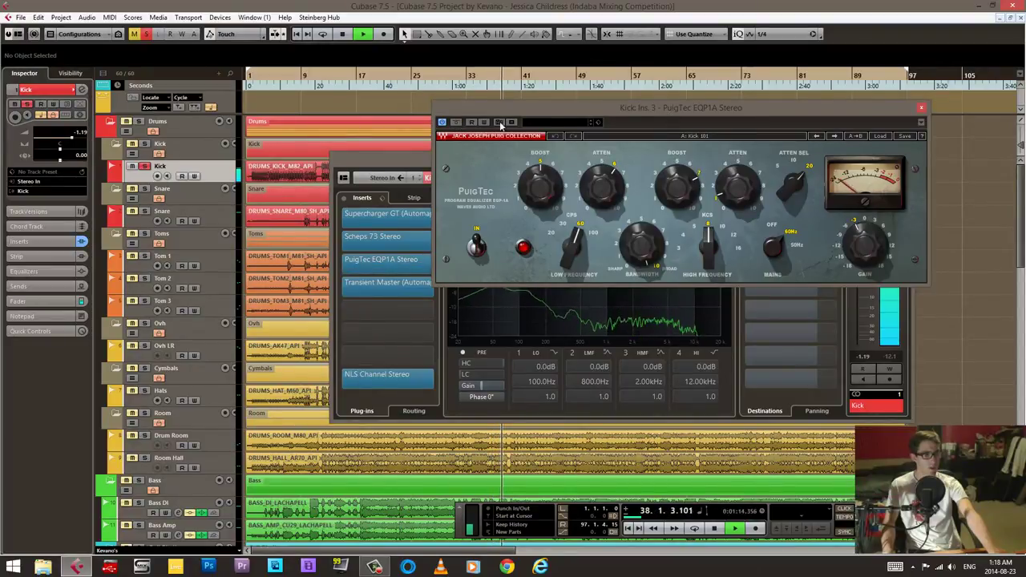
Bypass and re-enable the PuigTec EQP1A, stop playback, and close the plugin and Kick channel windows
left_click(456, 123)
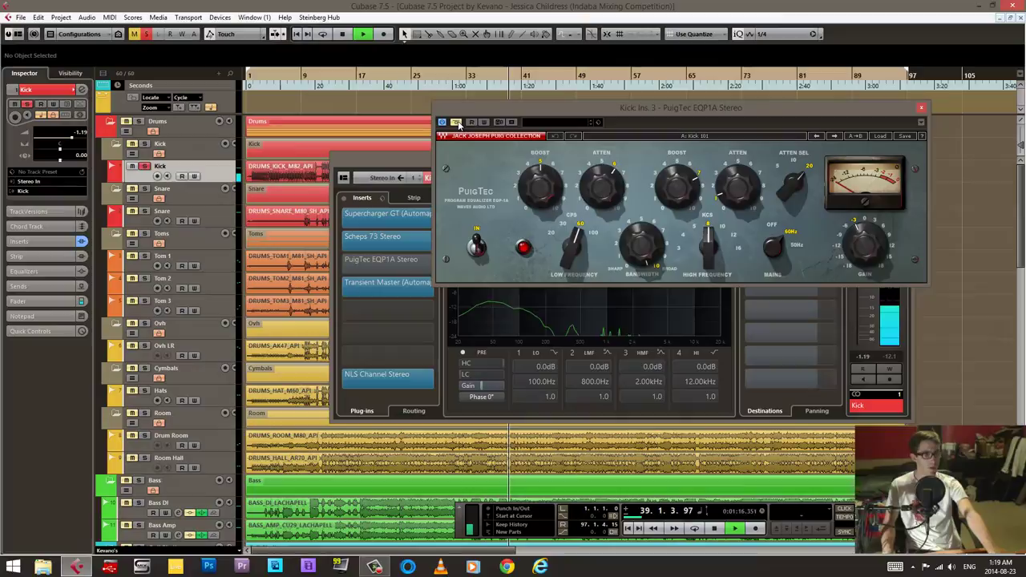
left_click(456, 122)
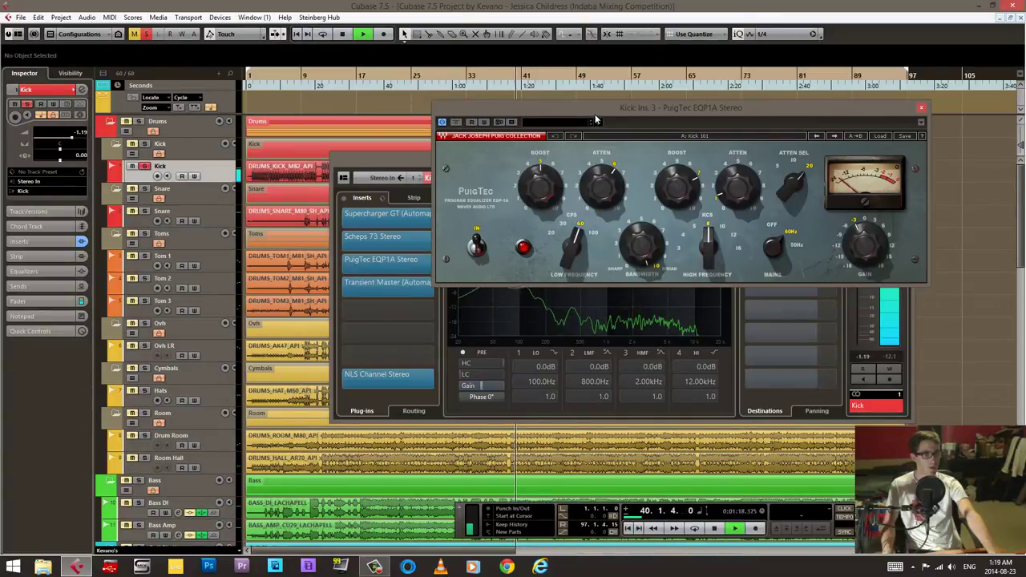
left_click_drag(595, 120, 540, 146)
key("space")
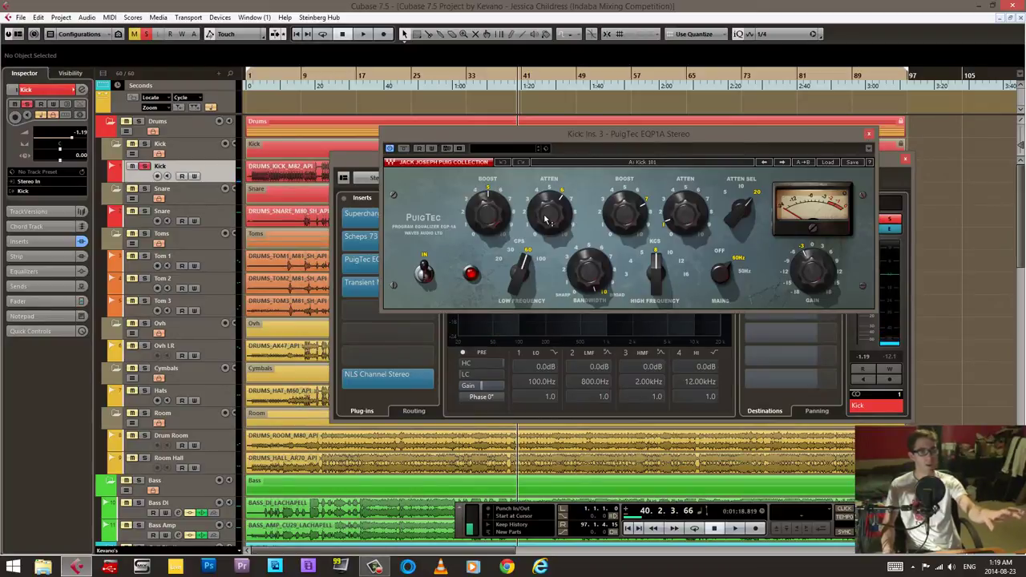
mouse_move(547, 220)
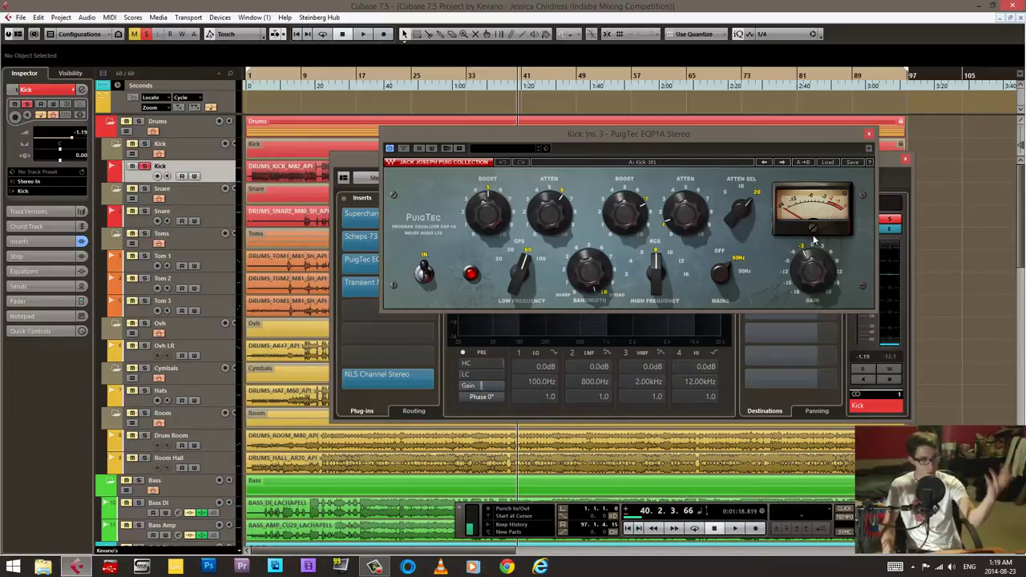
left_click(868, 135)
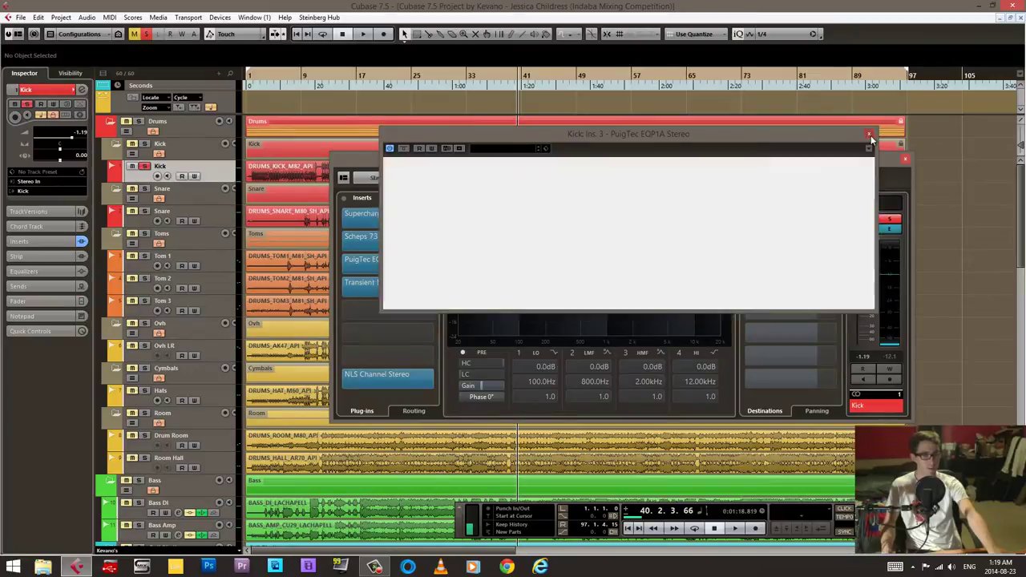
left_click(906, 159)
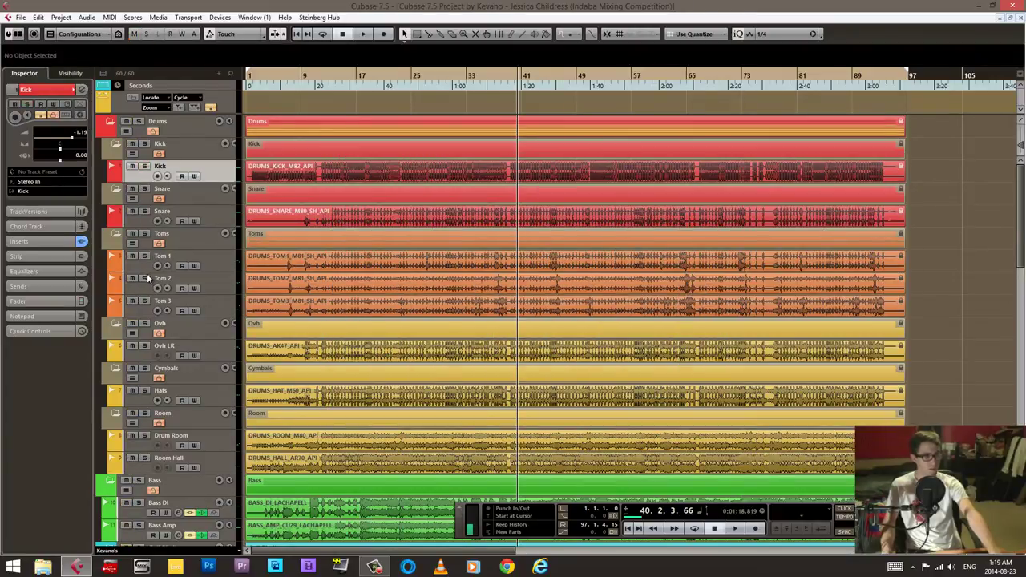
Select Bass DI, solo the Bass group, and open Bass DI's channel settings
scroll(348, 263, "down", 5)
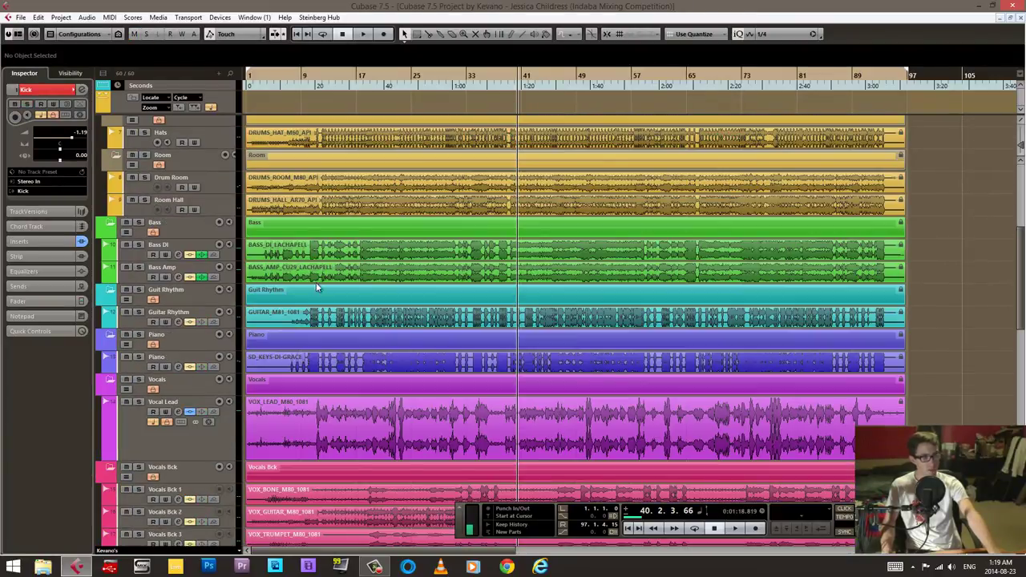
left_click(147, 257)
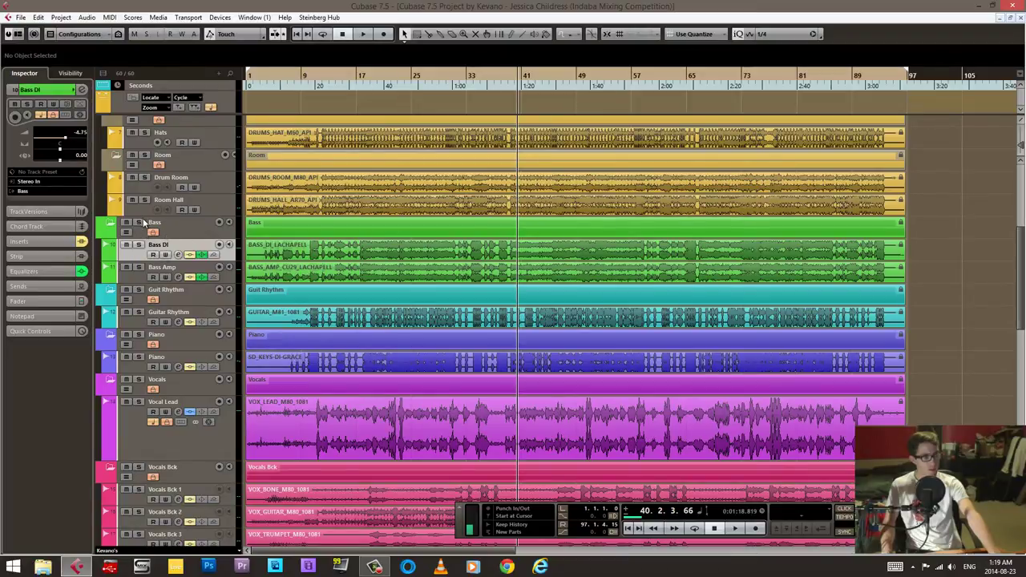
left_click(139, 222)
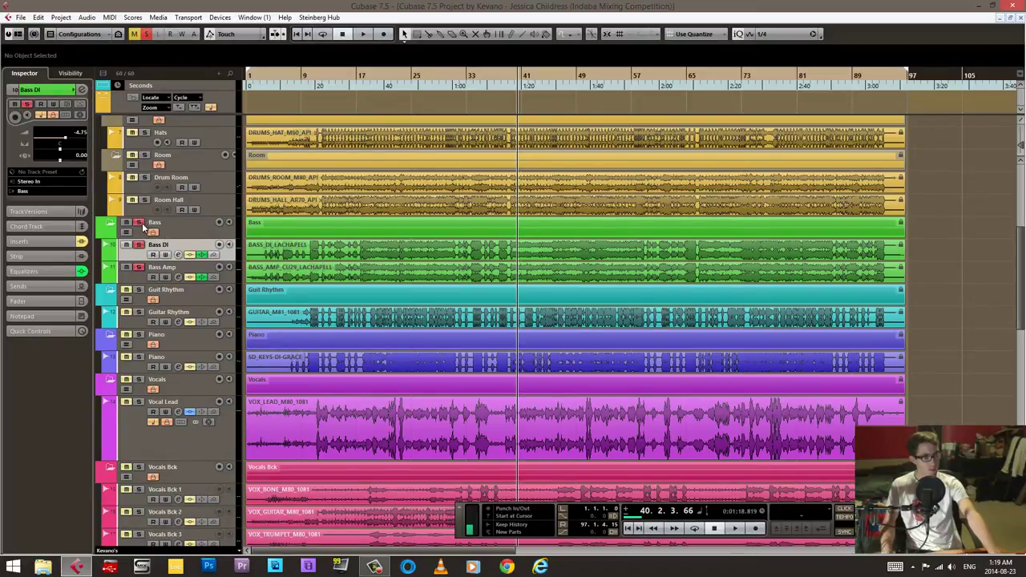
left_click(85, 89)
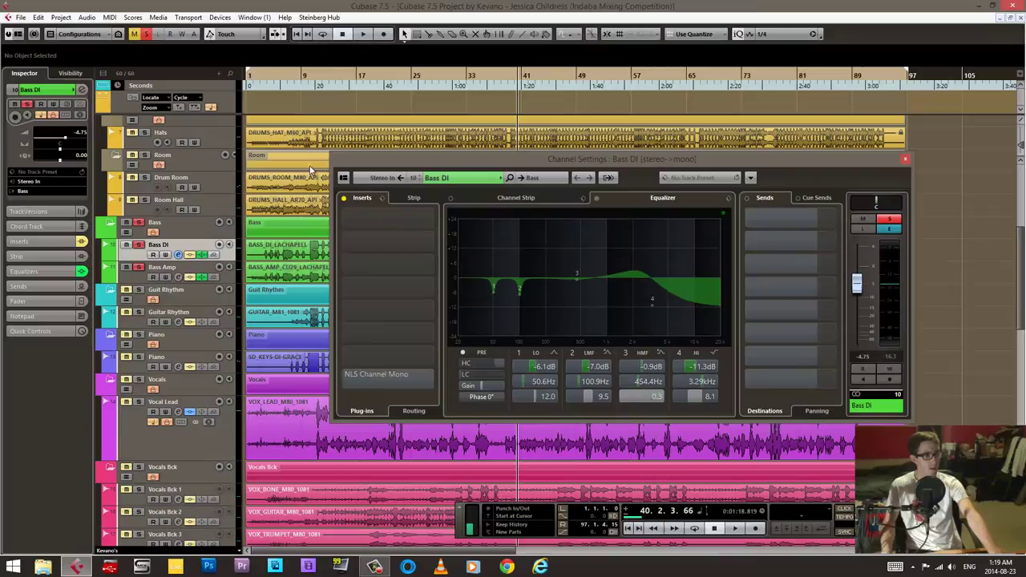
Turn the inserts back on for both Bass DI and Bass Amp, comparing the two channels
left_click(139, 280)
left_click(137, 256)
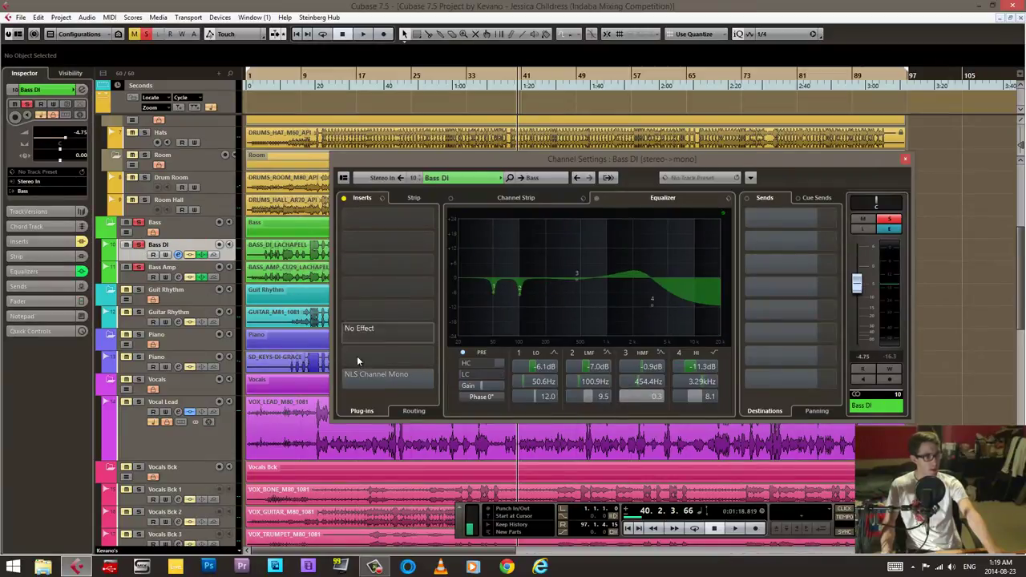
left_click(343, 199)
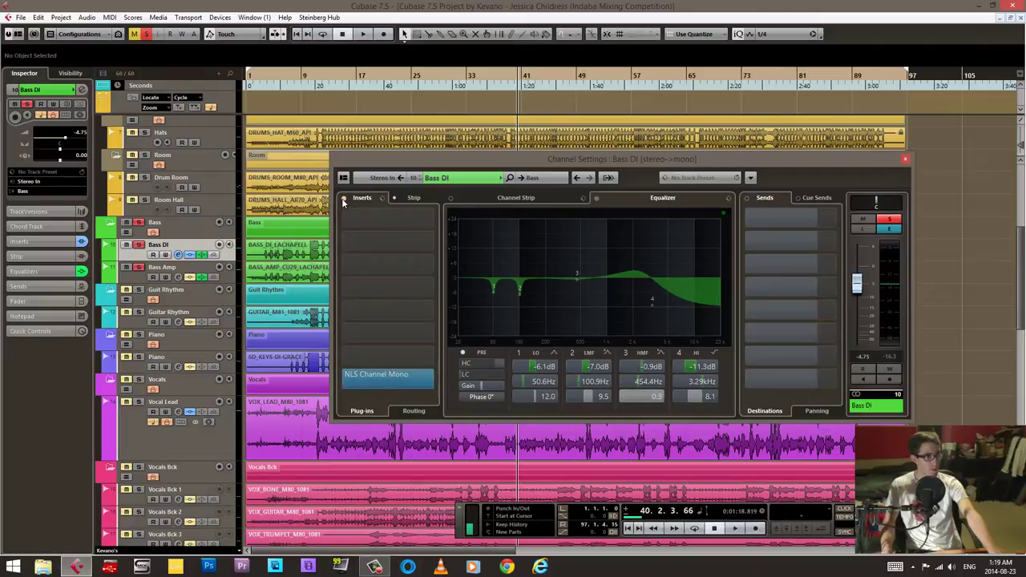
left_click(148, 277)
left_click(345, 199)
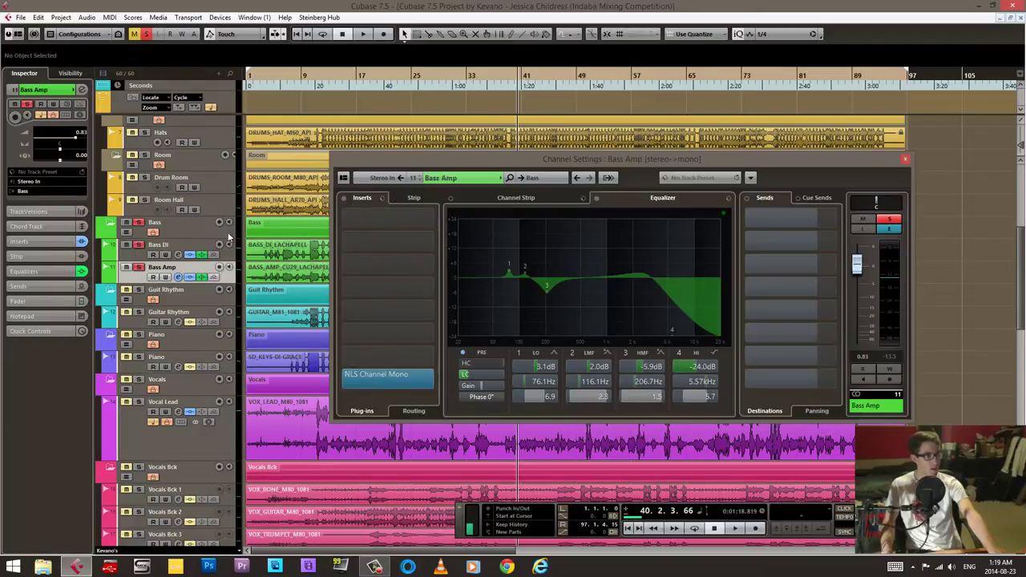
left_click(135, 249)
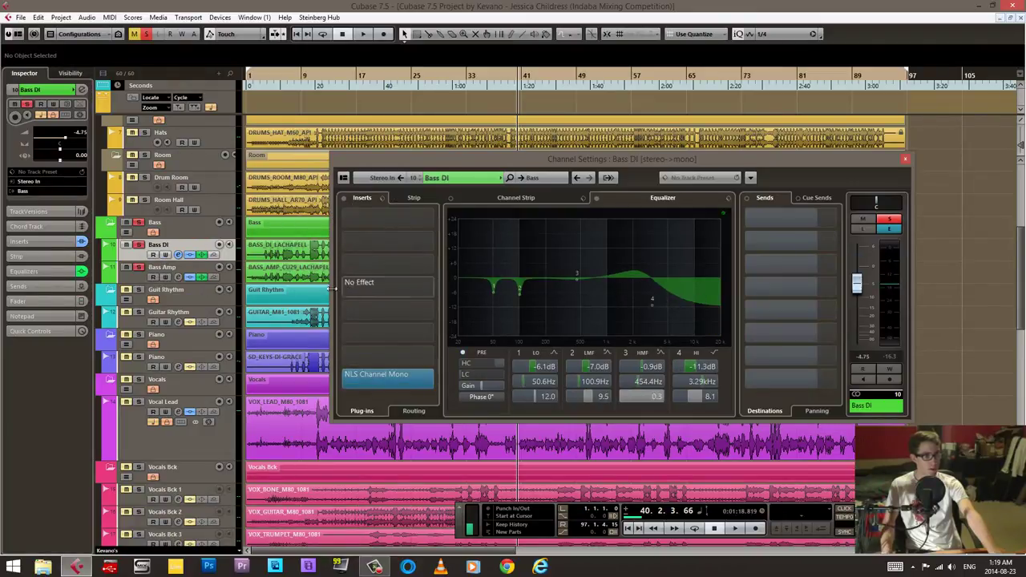
left_click(194, 279)
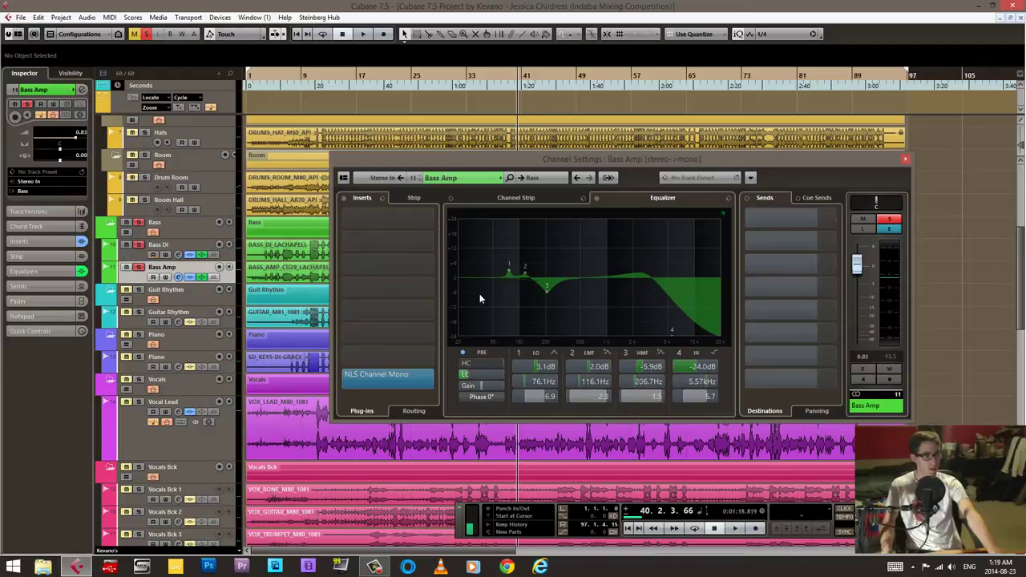
left_click(138, 259)
left_click(146, 273)
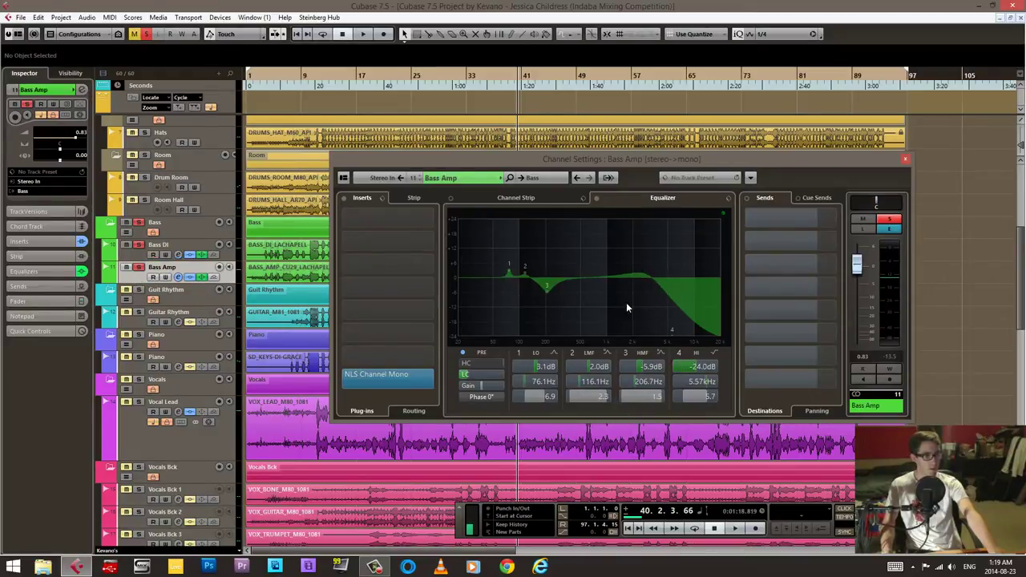
left_click(141, 258)
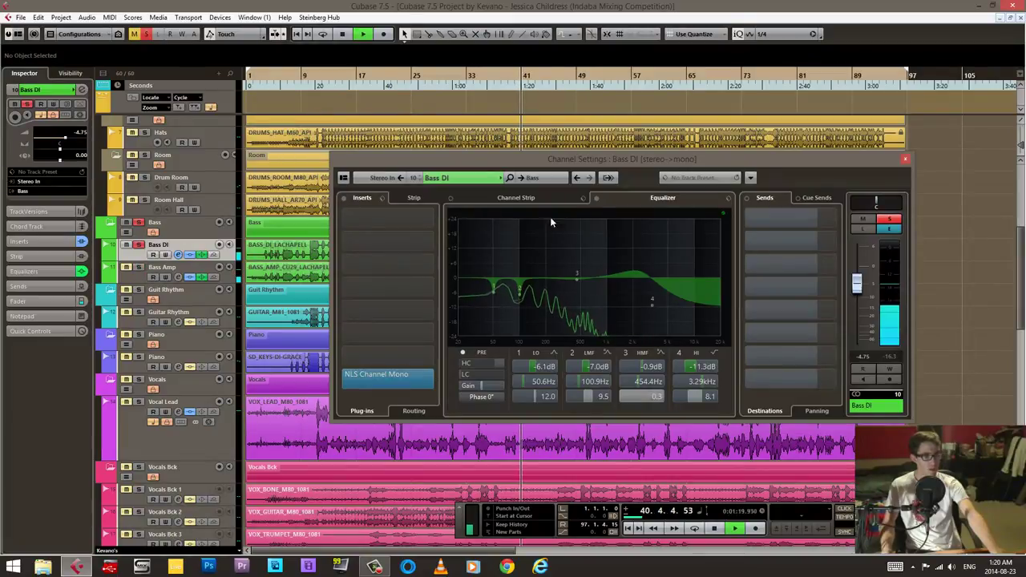
Toggle Bass DI's equalizer bypass off and on twice, then view and close its NLS Channel Mono
left_click(596, 198)
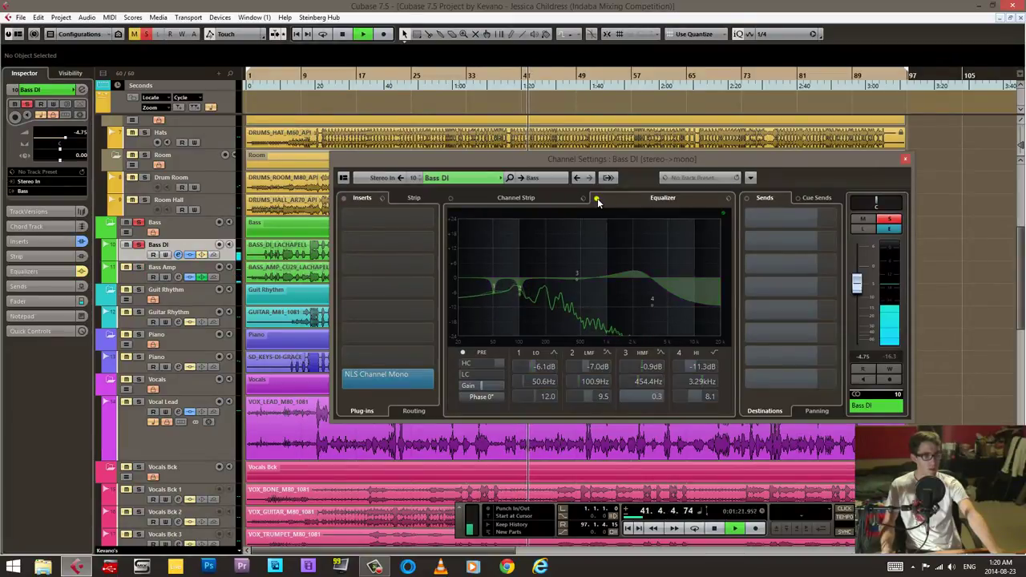
left_click(596, 199)
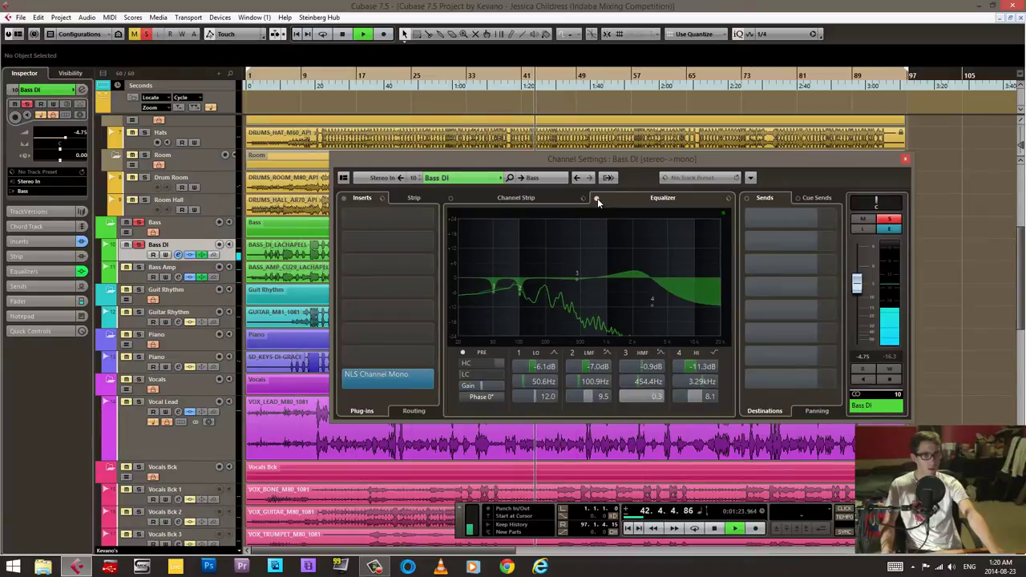
left_click(597, 198)
left_click(597, 198)
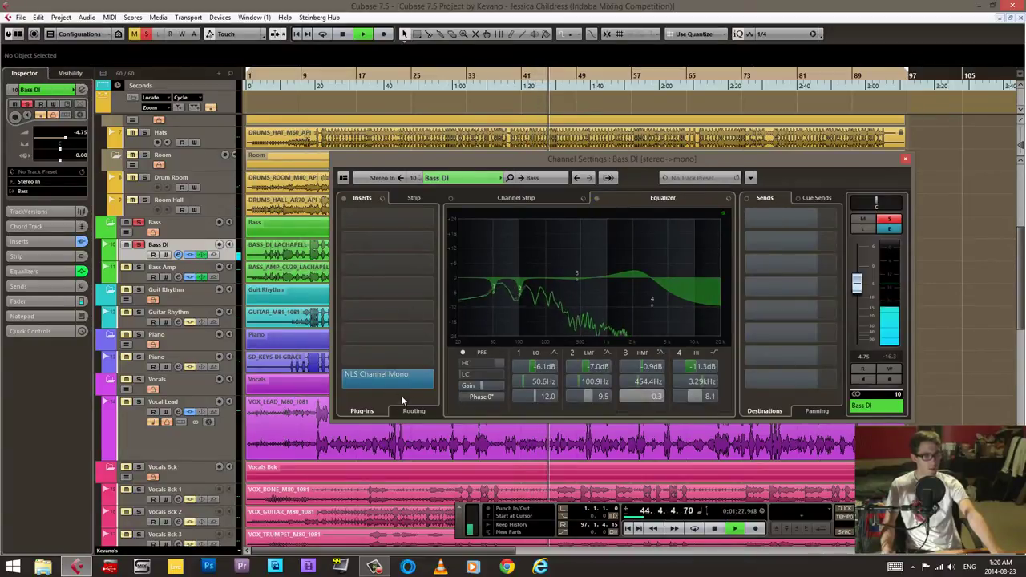
left_click(393, 374)
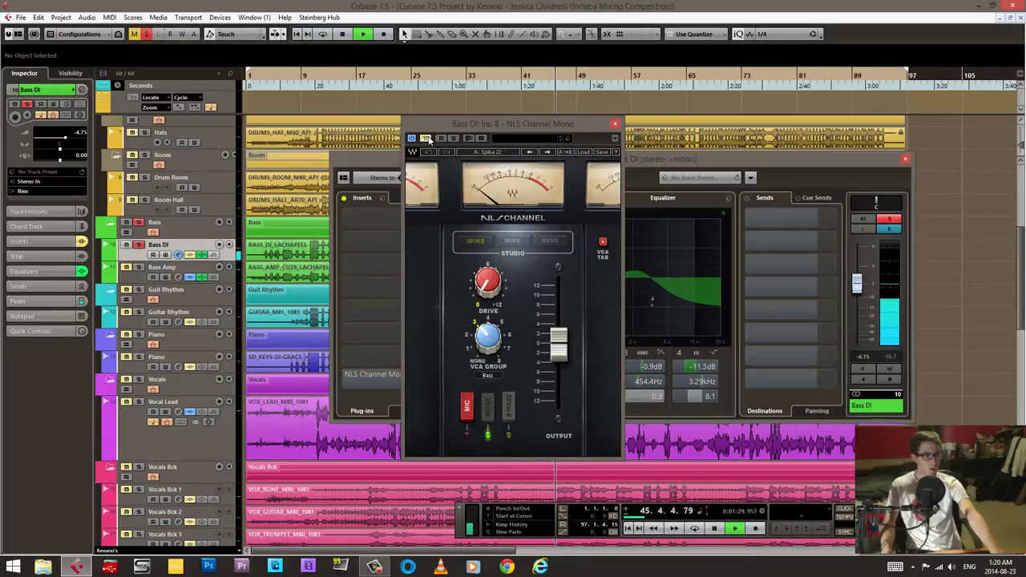
left_click(616, 126)
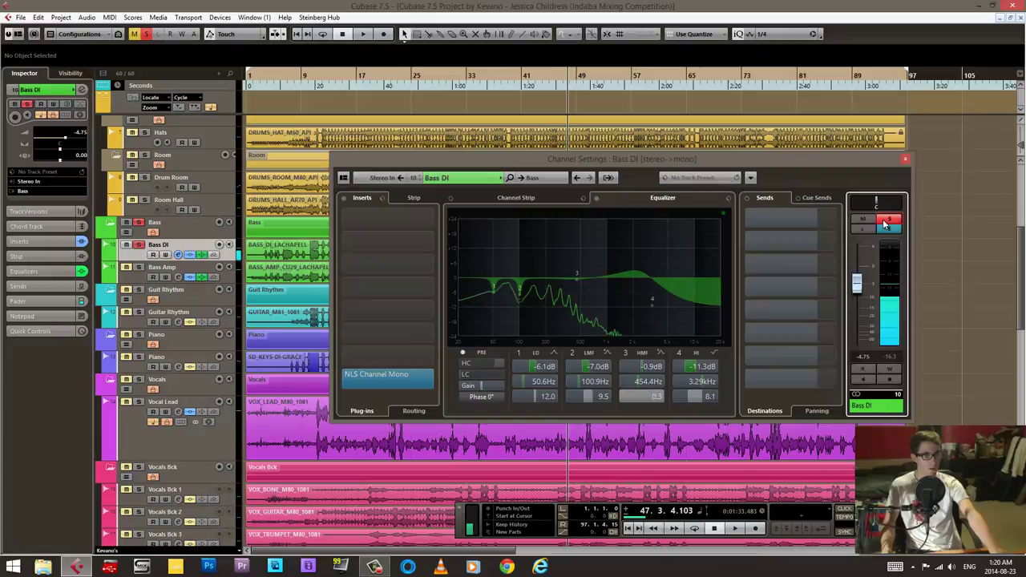
Switch from Bass DI to the Bass Amp channel settings and A/B its EQ bypass during playback
key("e")
left_click(144, 271)
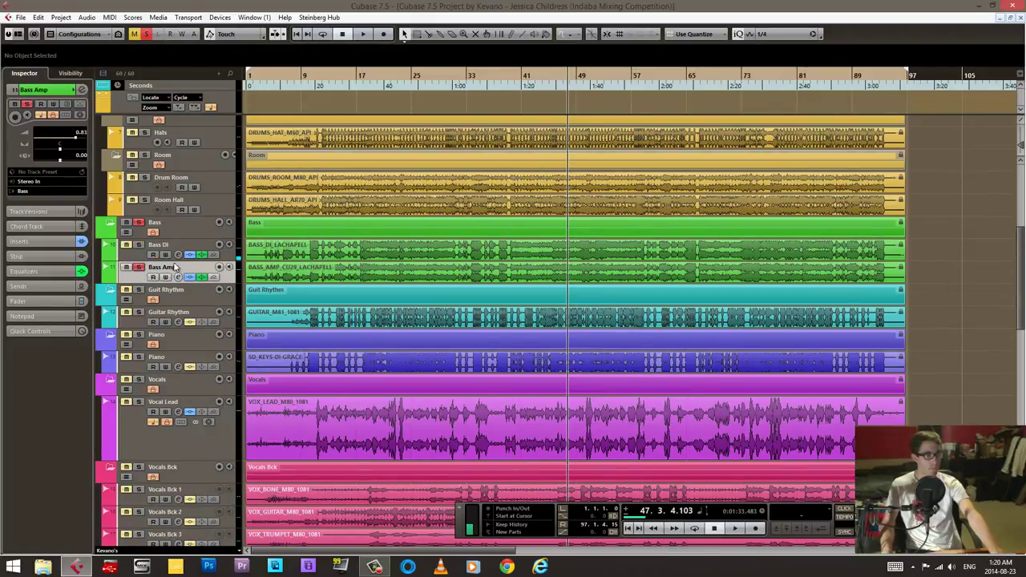
left_click(179, 277)
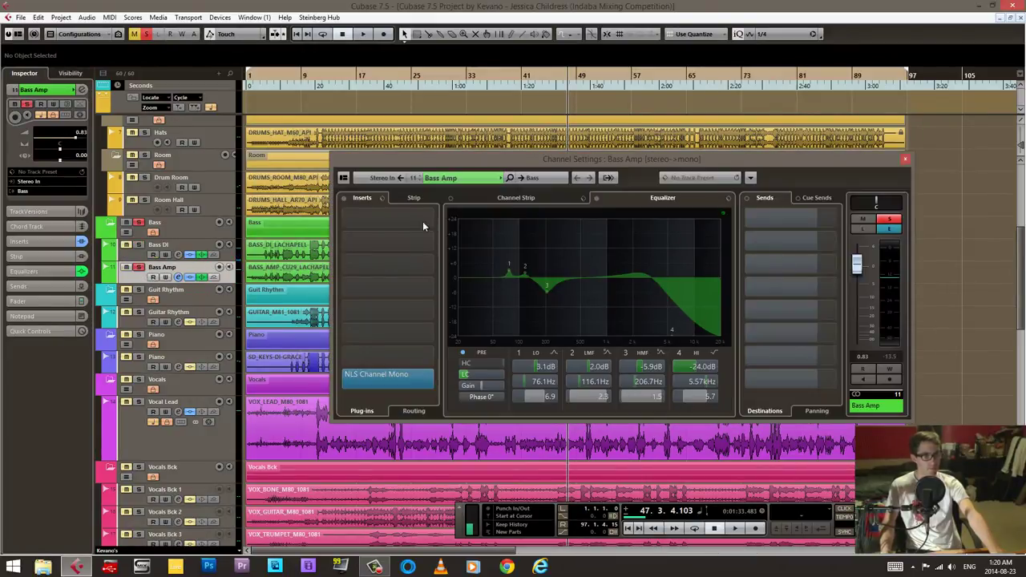
left_click(600, 199)
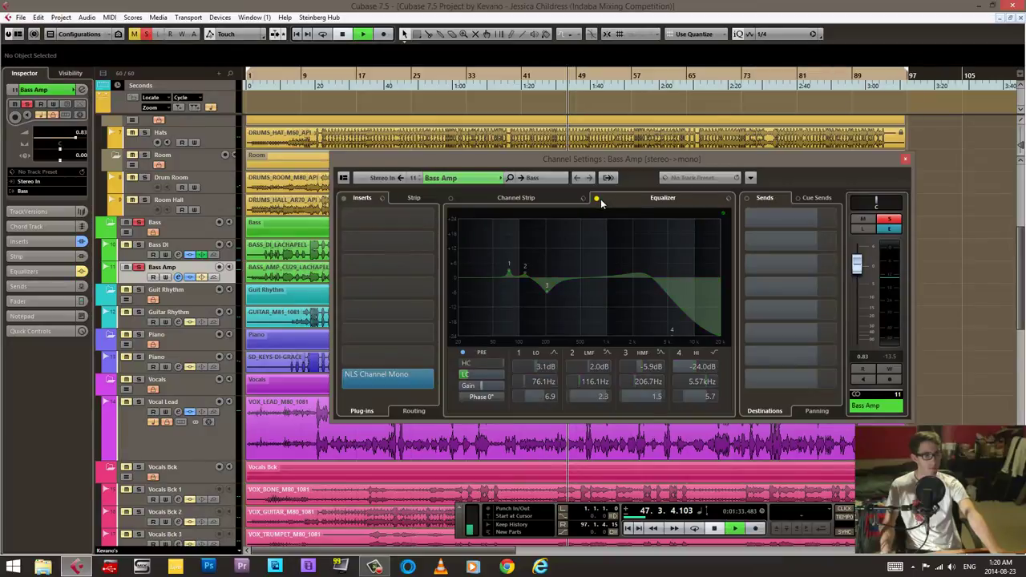
key("space")
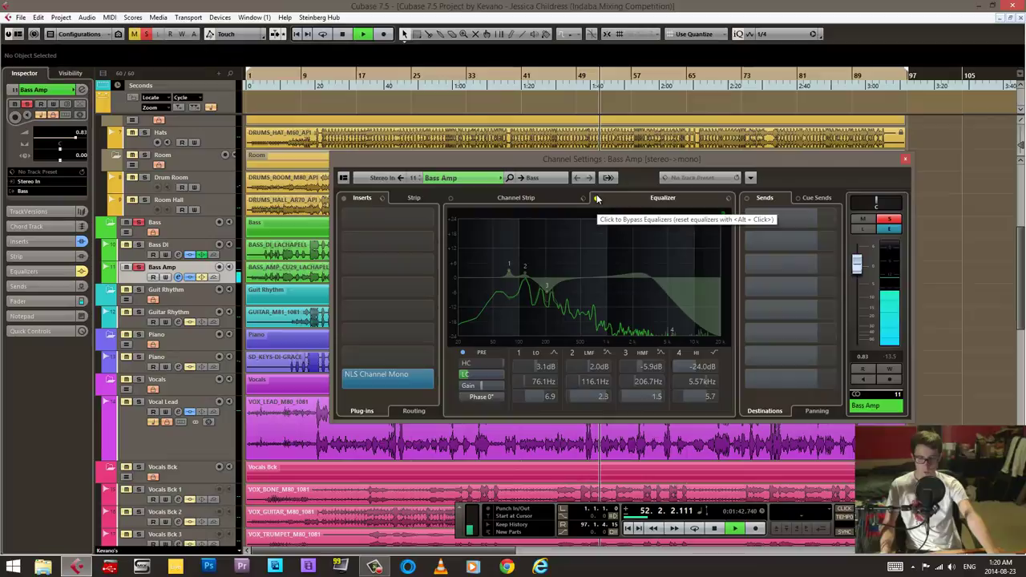
left_click(597, 201)
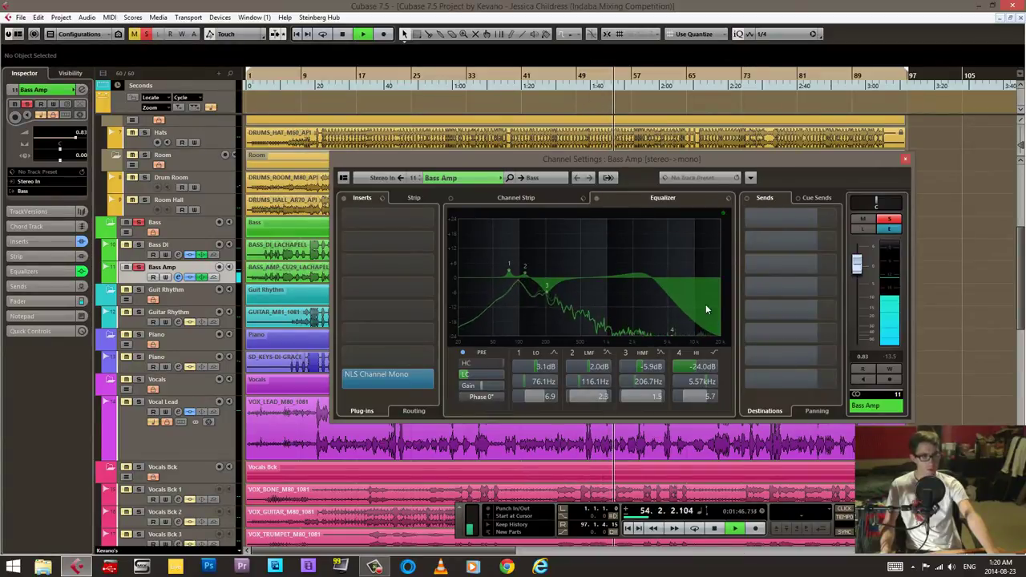
Enable the Pre-section low-cut at 26Hz, re-compare the EQ, then close Bass Amp's settings
left_click(463, 353)
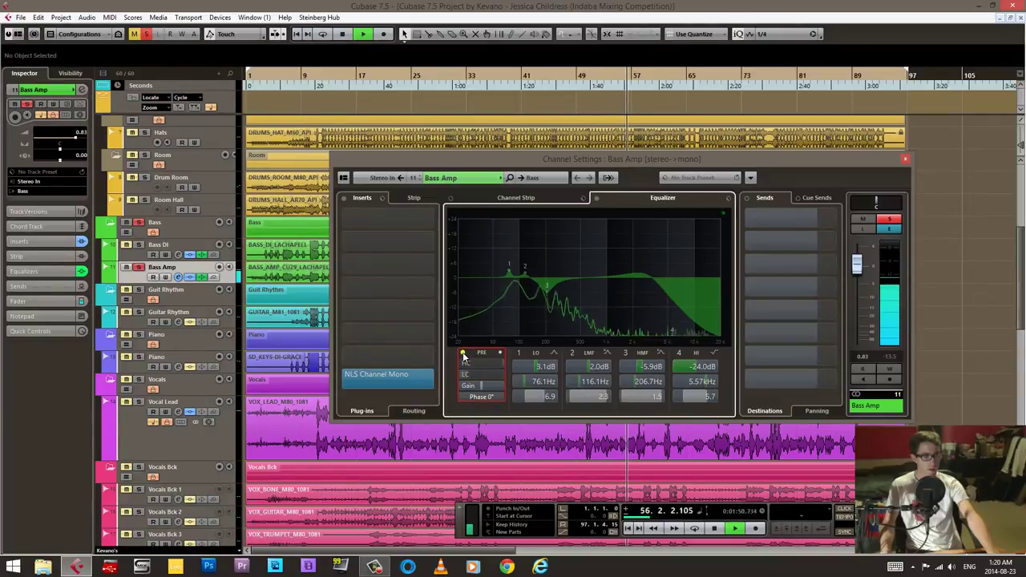
left_click(467, 375)
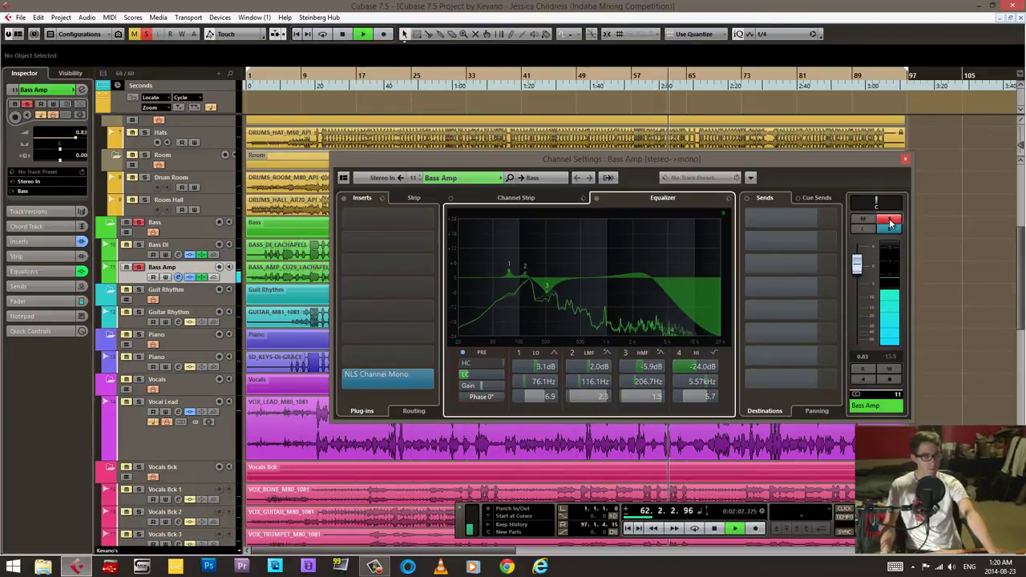
left_click(598, 199)
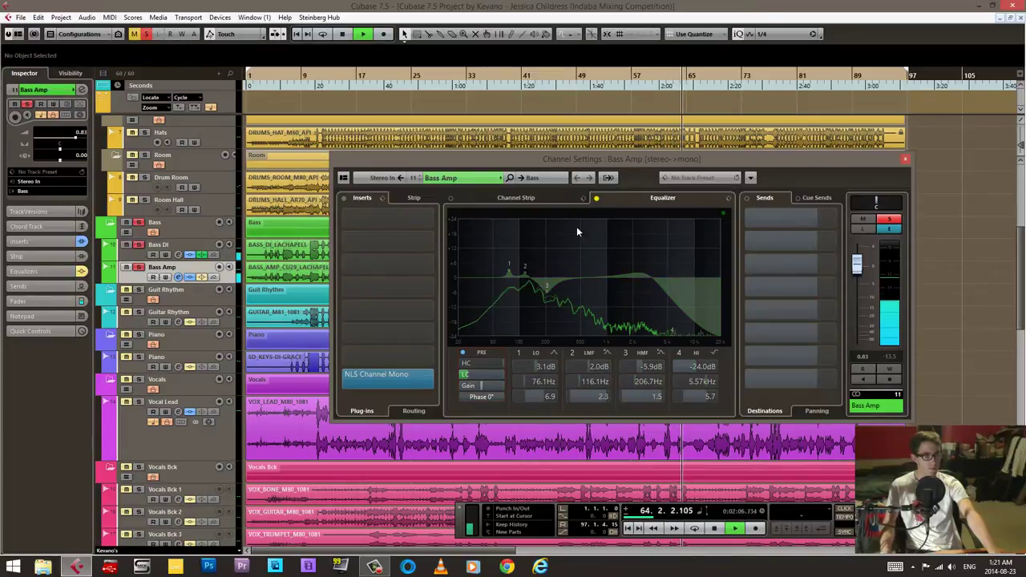
left_click(598, 199)
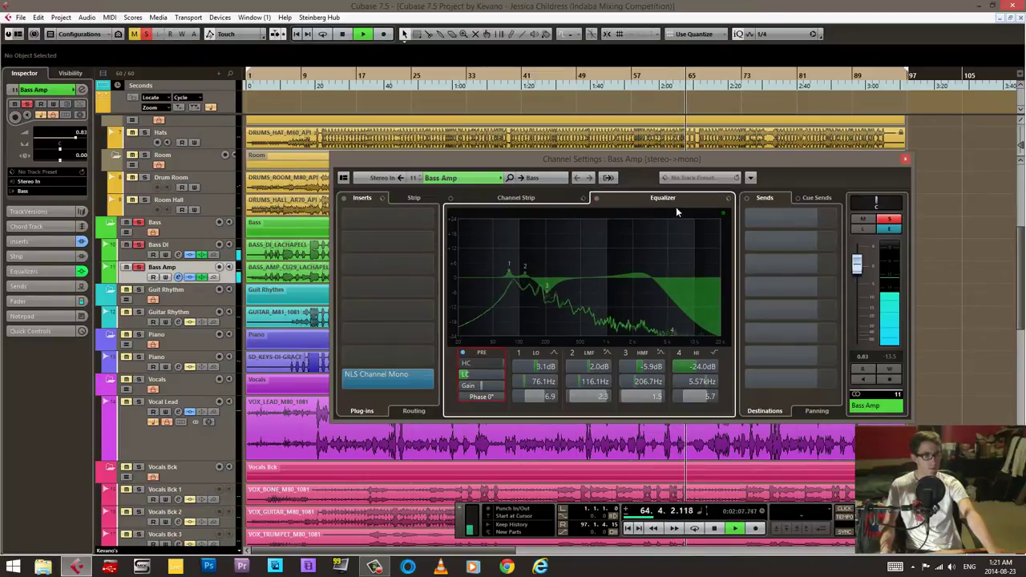
key("Up")
left_click(138, 279)
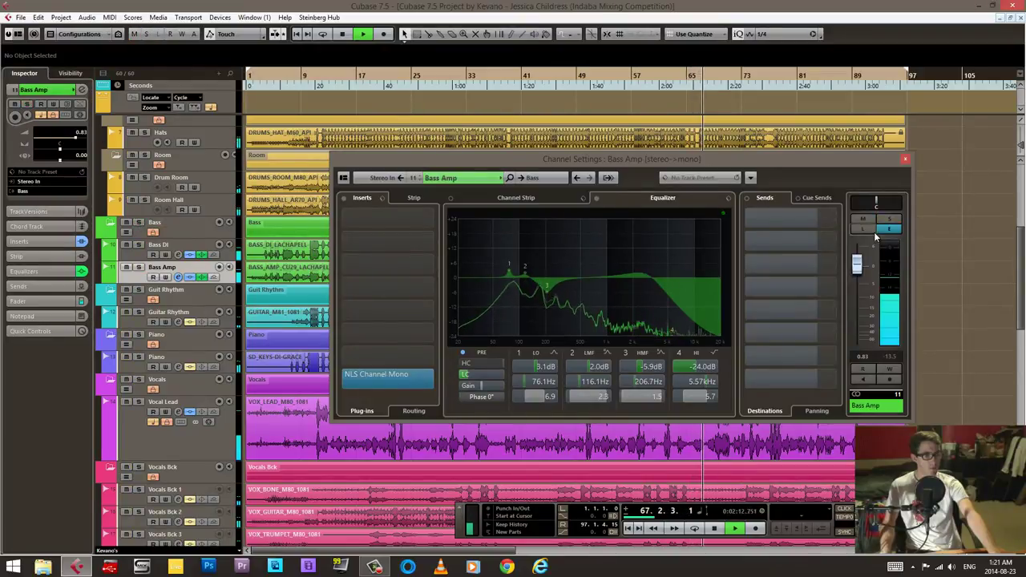
left_click(906, 159)
scroll(447, 233, "down", 5)
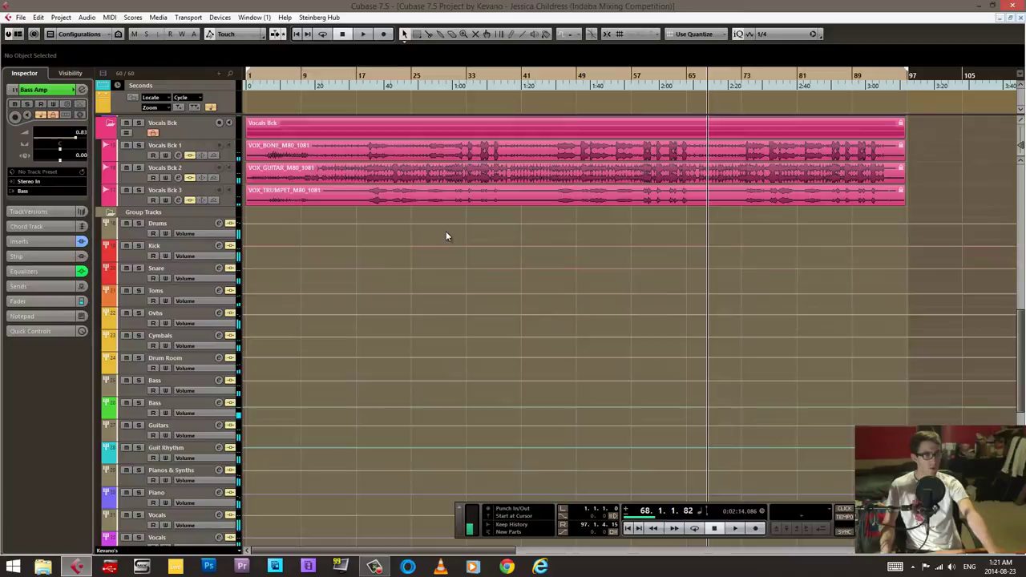
scroll(449, 261, "up", 5)
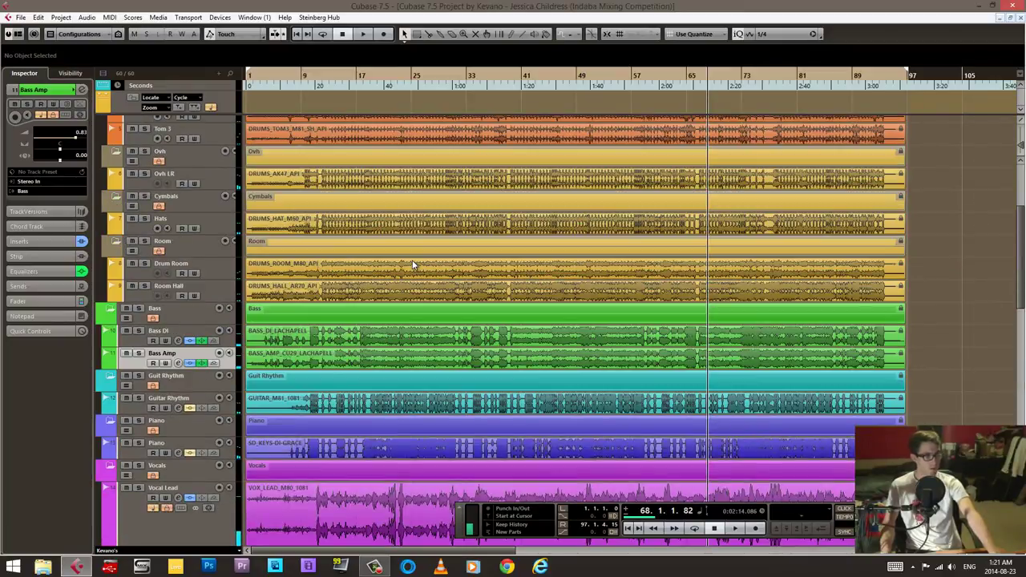
scroll(372, 299, "down", 3)
left_click(134, 247)
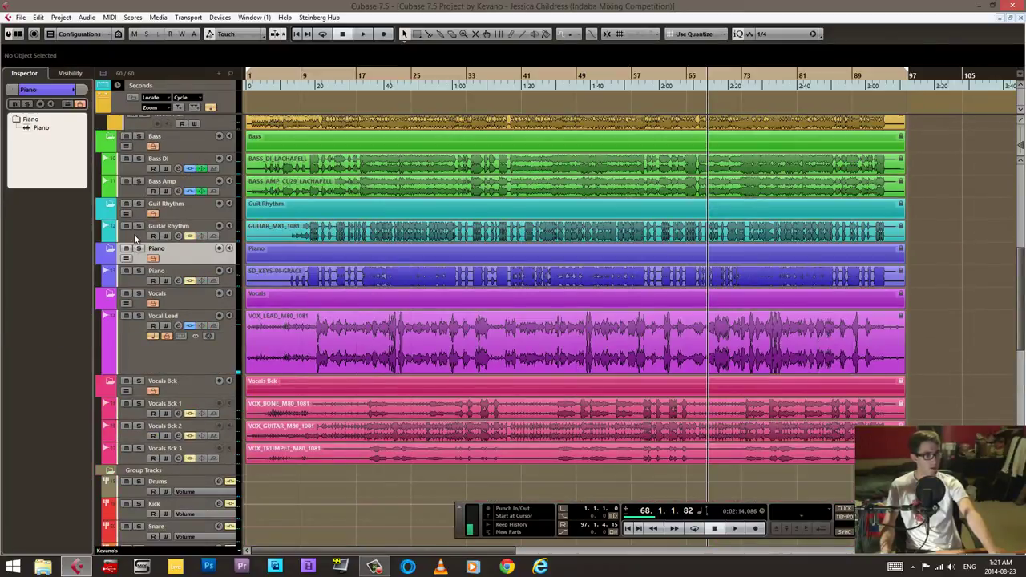
left_click(136, 234)
left_click(178, 236)
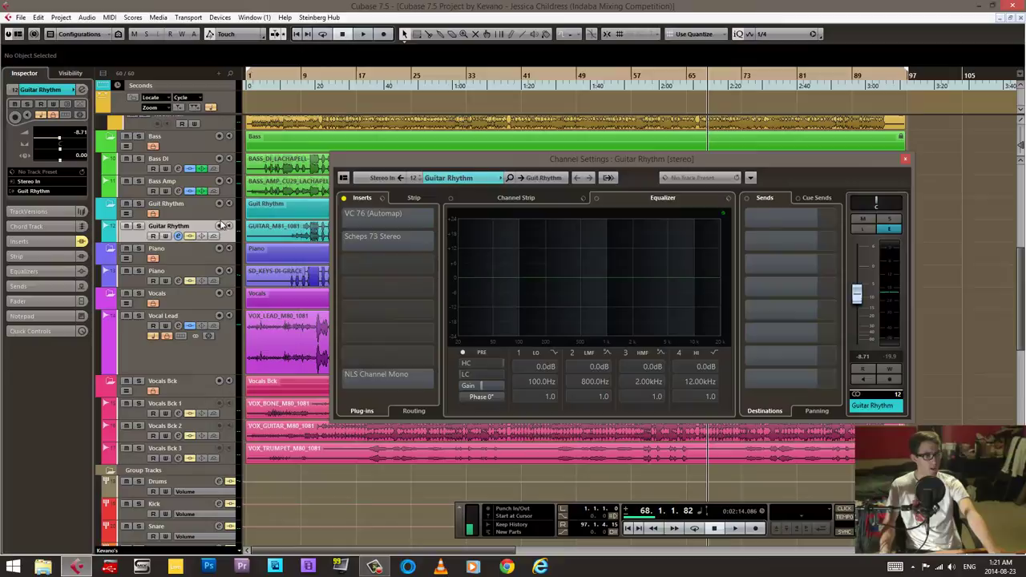
Solo Guitar Rhythm, play from around bar 31, activate its inserts and review Scheps 73
left_click(138, 227)
key("space")
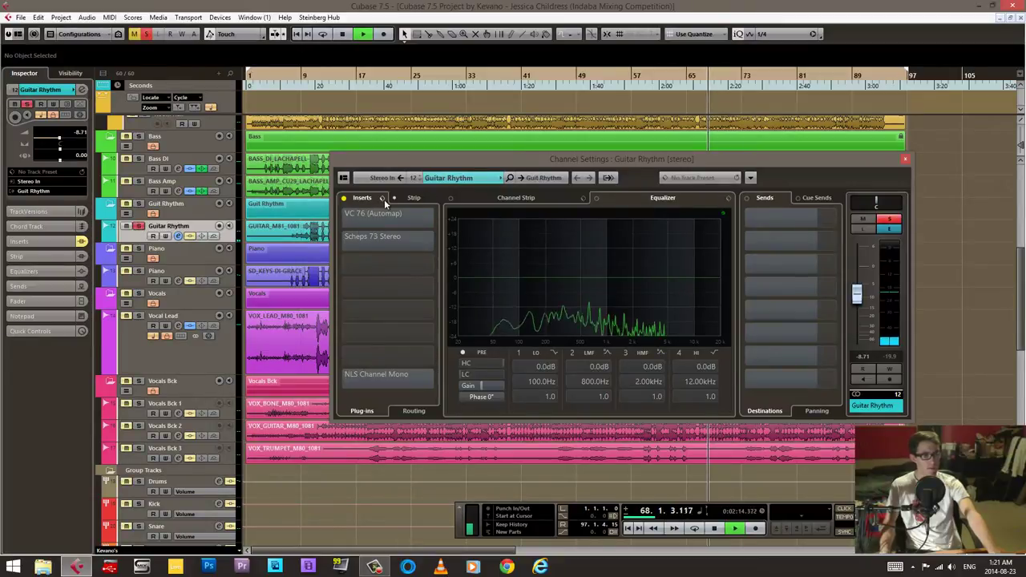
left_click(451, 84)
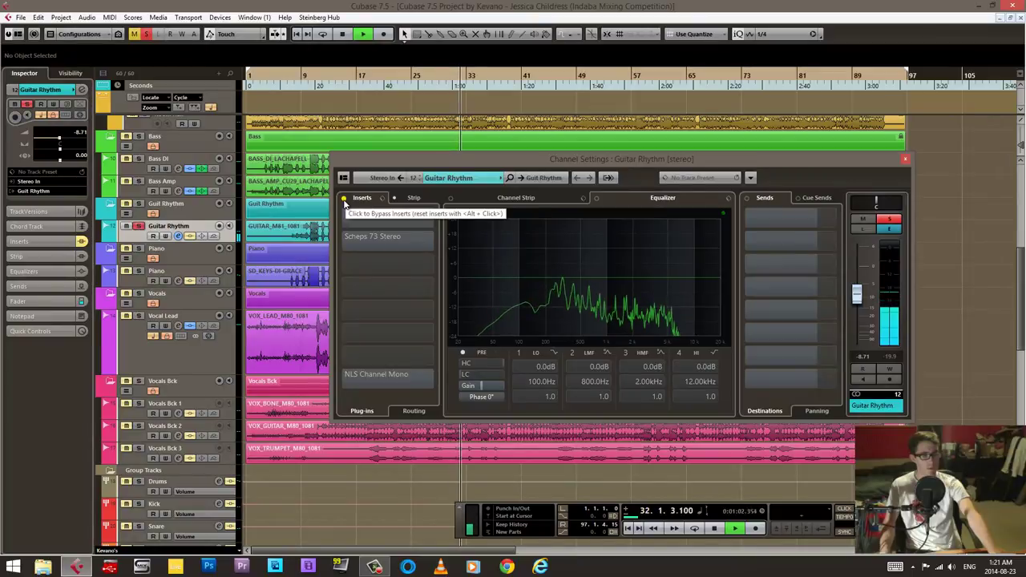
left_click(344, 200)
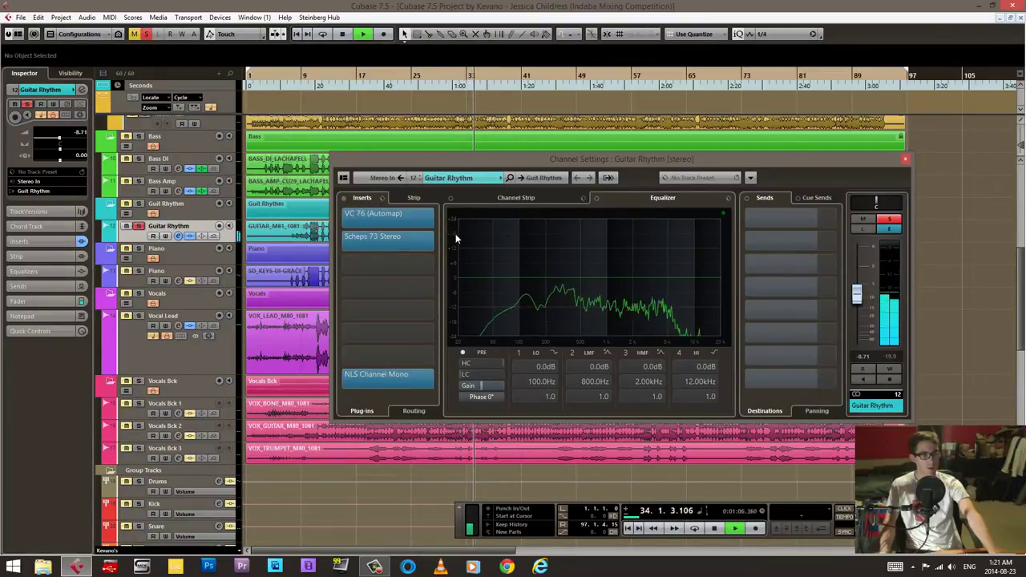
left_click(401, 239)
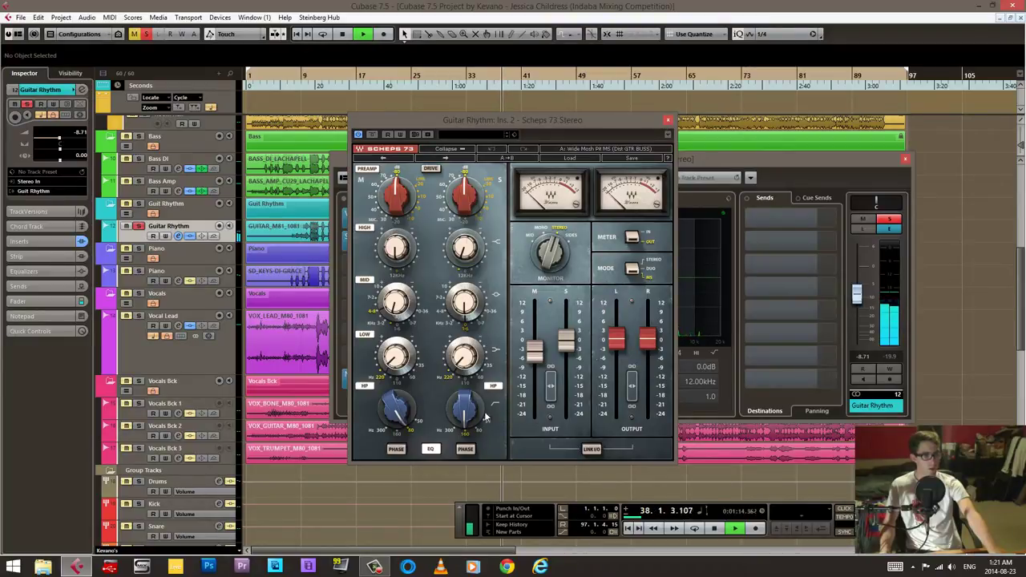
left_click(669, 121)
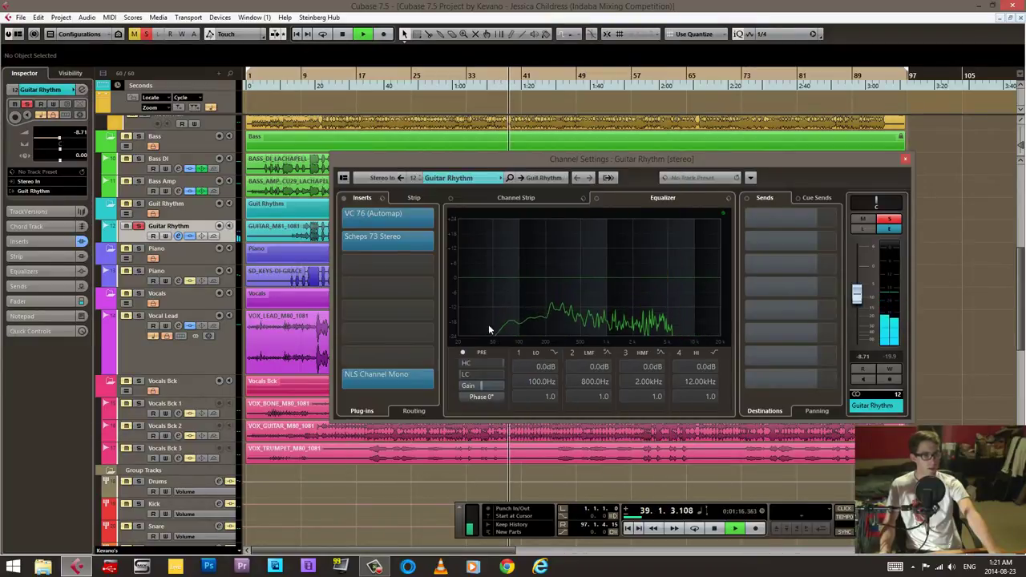
A/B the NLS Channel Mono bypass, then unsolo Guitar Rhythm and close its settings
left_click(409, 380)
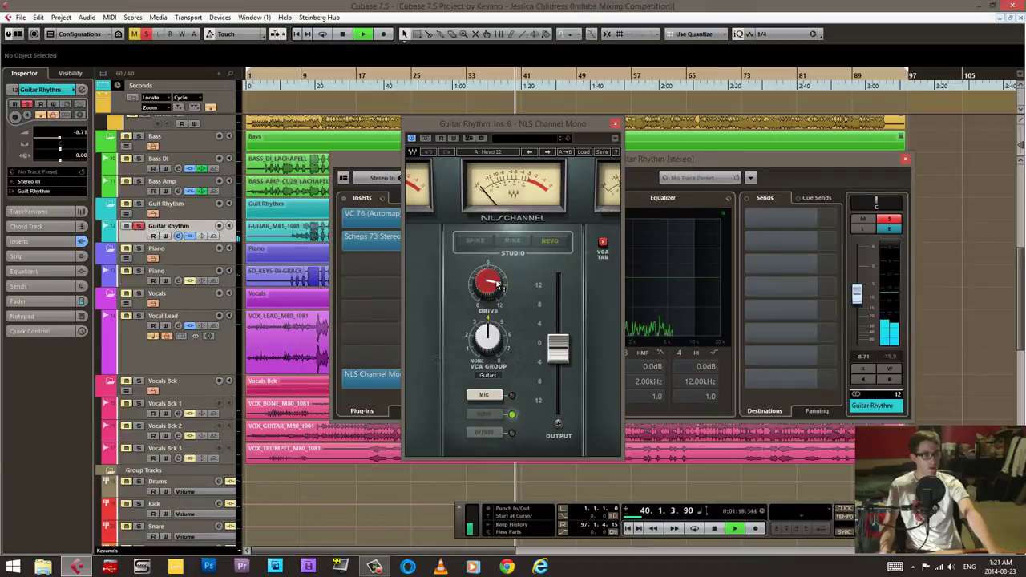
left_click(425, 139)
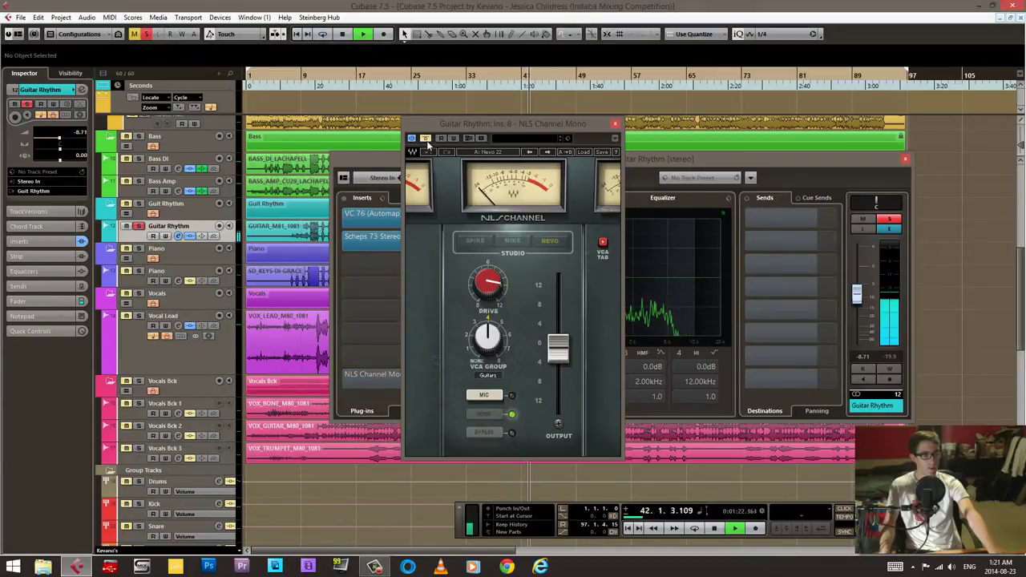
left_click(426, 139)
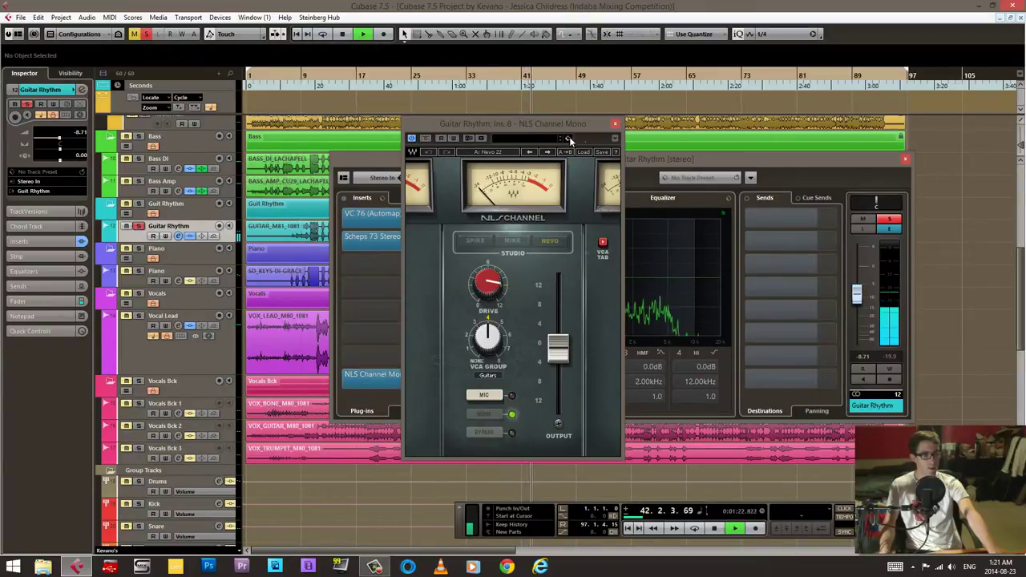
left_click(614, 127)
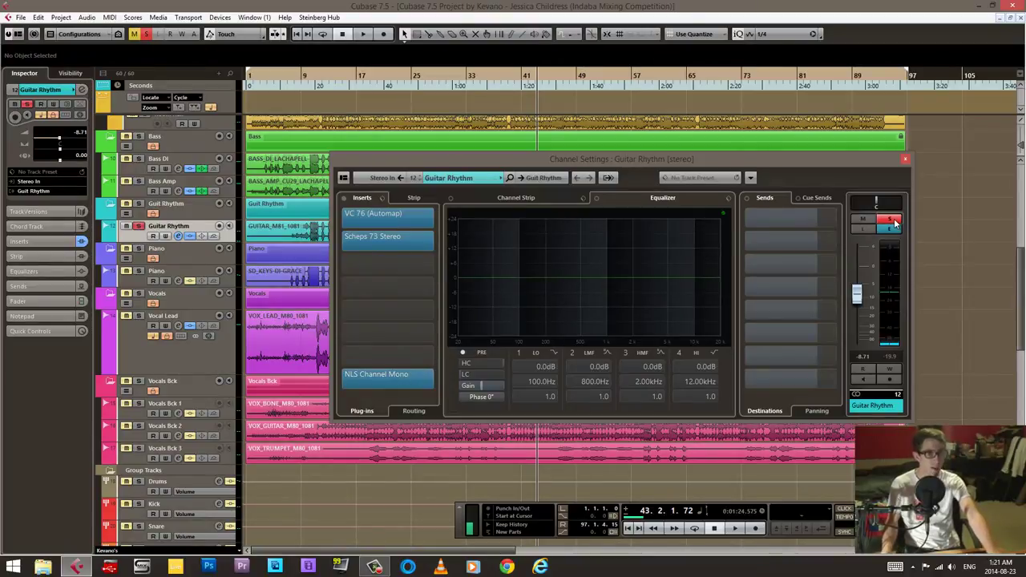
left_click(890, 219)
left_click(905, 159)
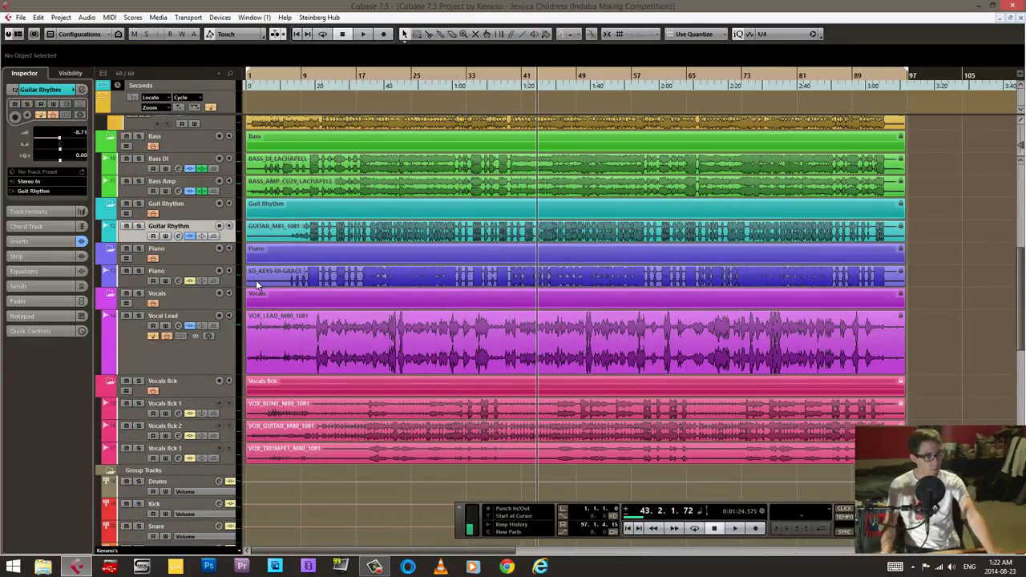
Solo the Piano during playback, activate its inserts and open the Scheps 73 Stereo editor
left_click(152, 274)
left_click(139, 271)
key("space")
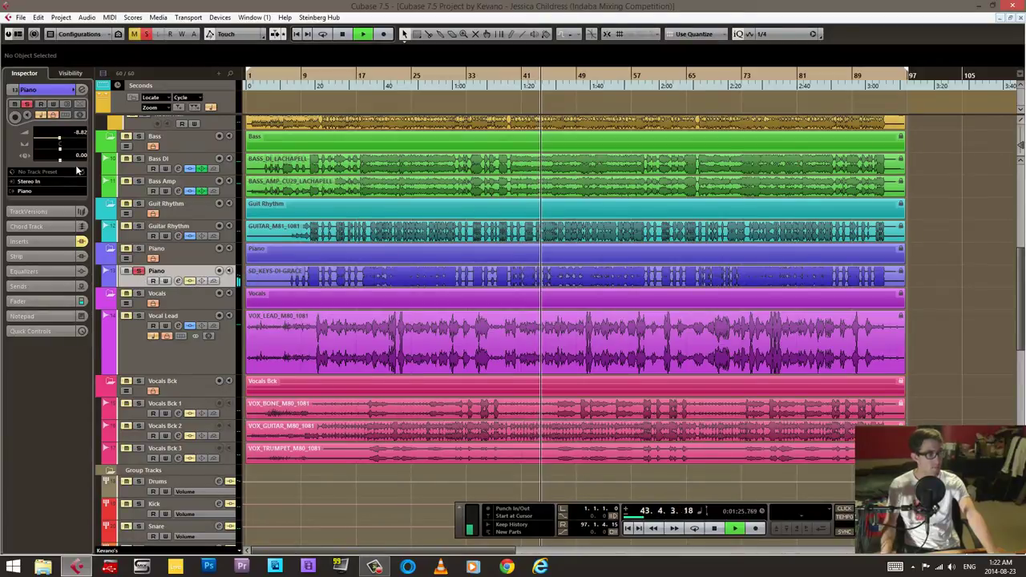
left_click(81, 106)
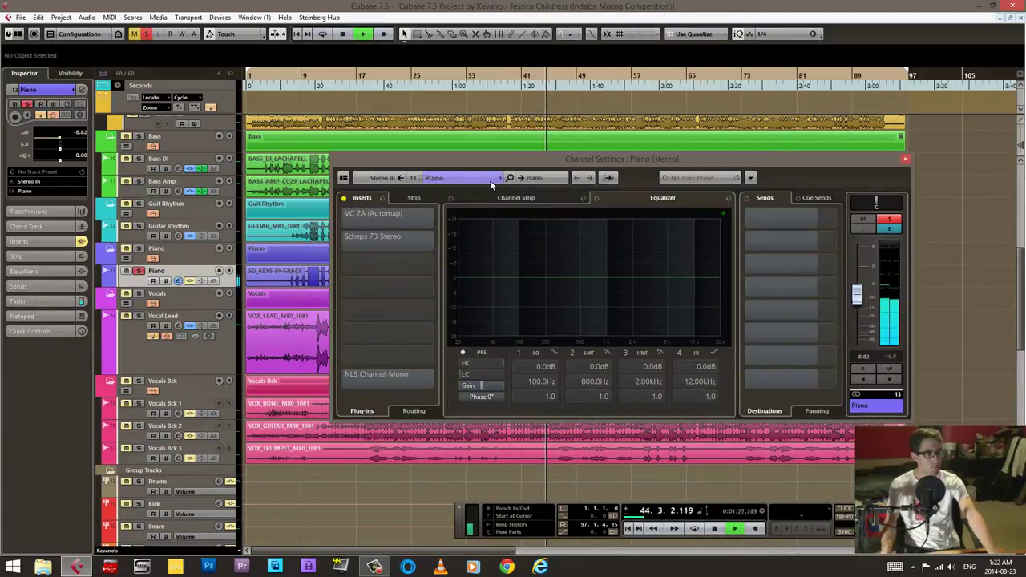
left_click(345, 200)
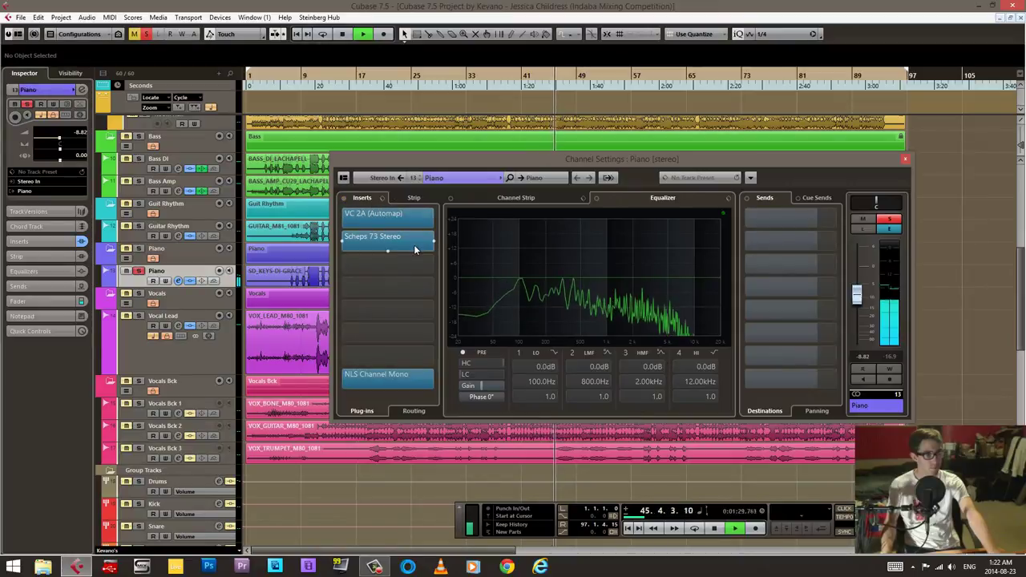
left_click(420, 241)
left_click_drag(734, 123, 524, 141)
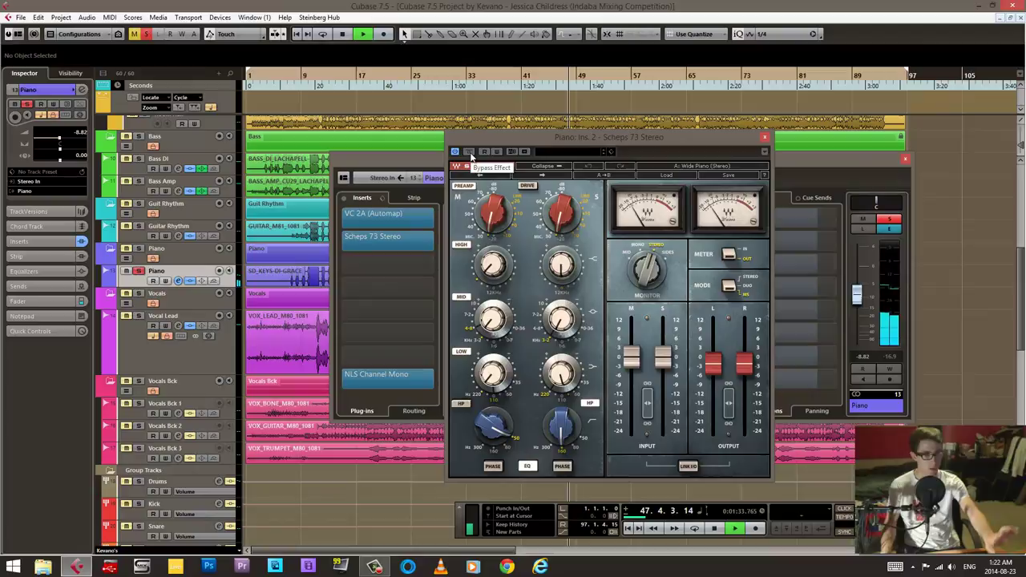
Load the Scheps 73 'Wide Piano (Stereo)' preset, A/B its bypass, then open NLS Channel Mono
left_click(470, 151)
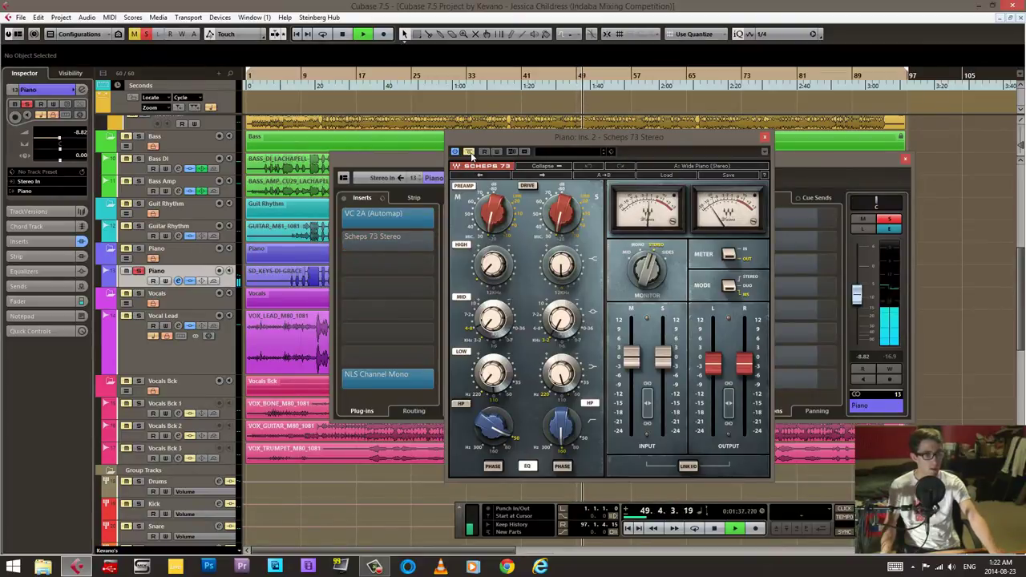
left_click(470, 152)
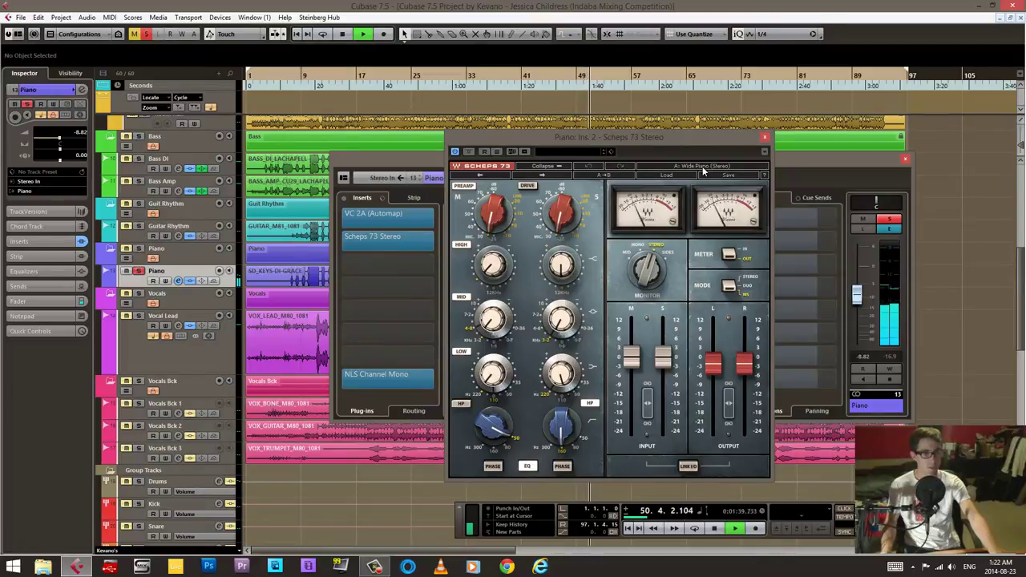
left_click(664, 176)
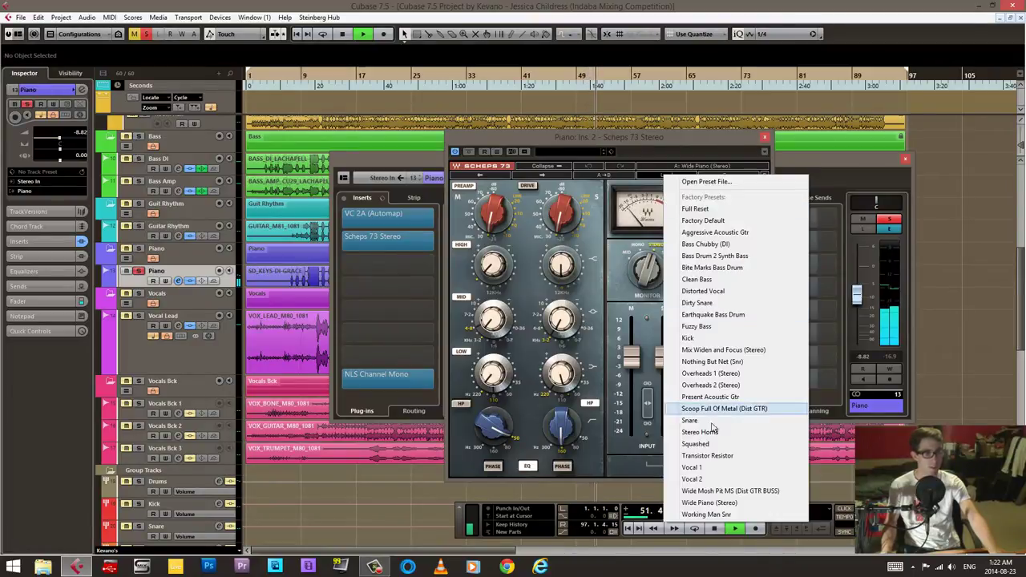
left_click(714, 502)
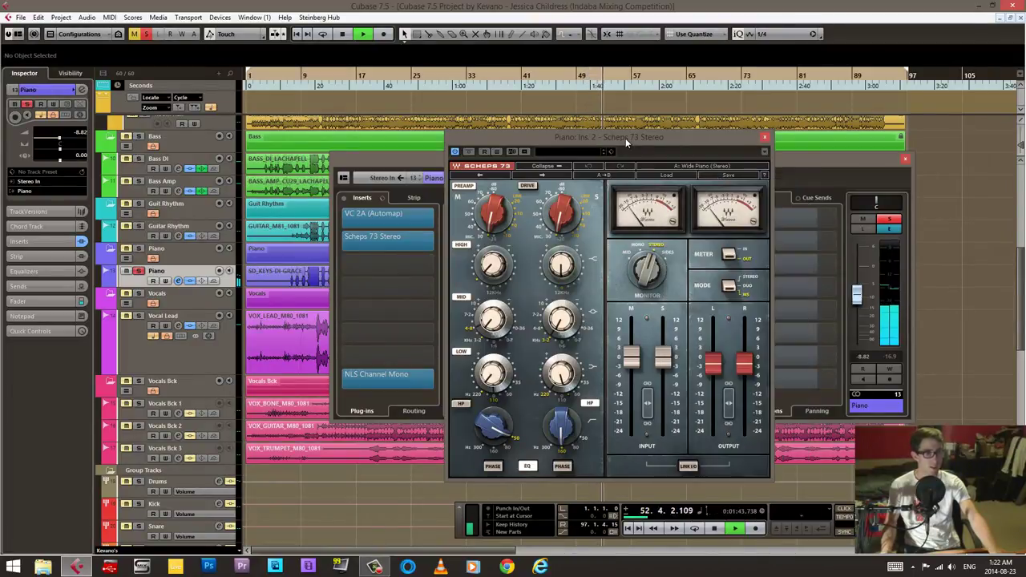
left_click(470, 151)
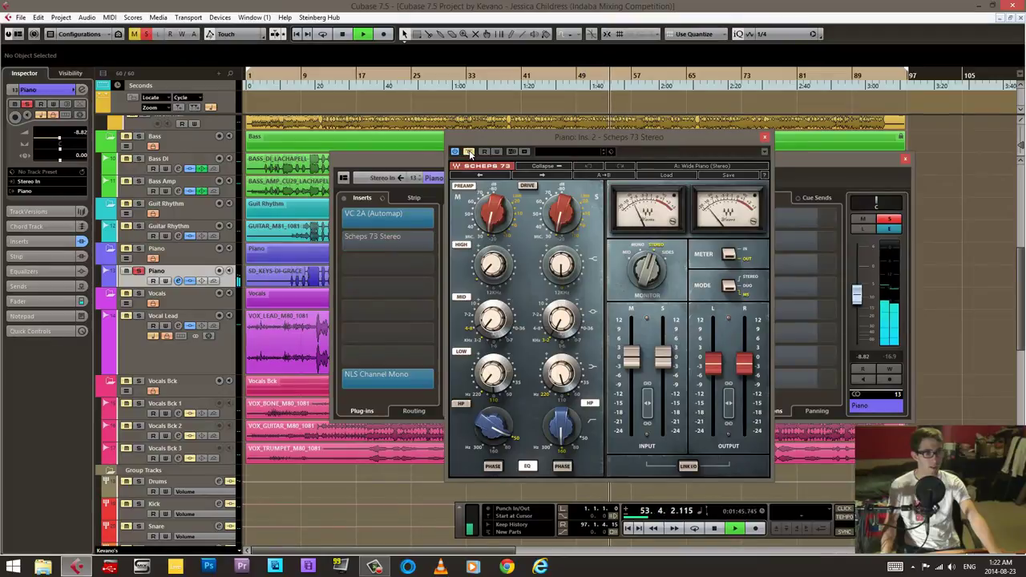
left_click(470, 152)
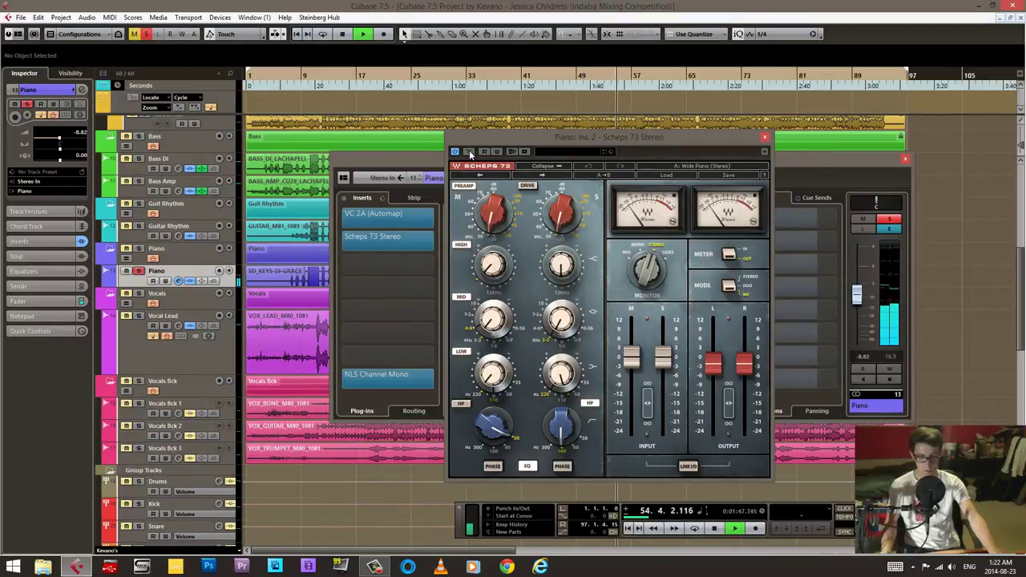
left_click(470, 151)
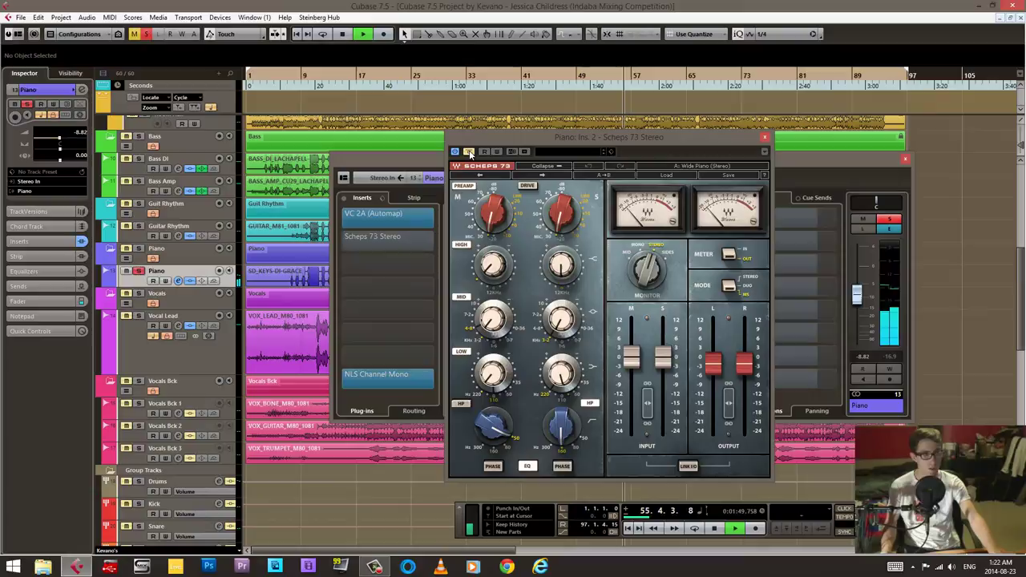
left_click(470, 151)
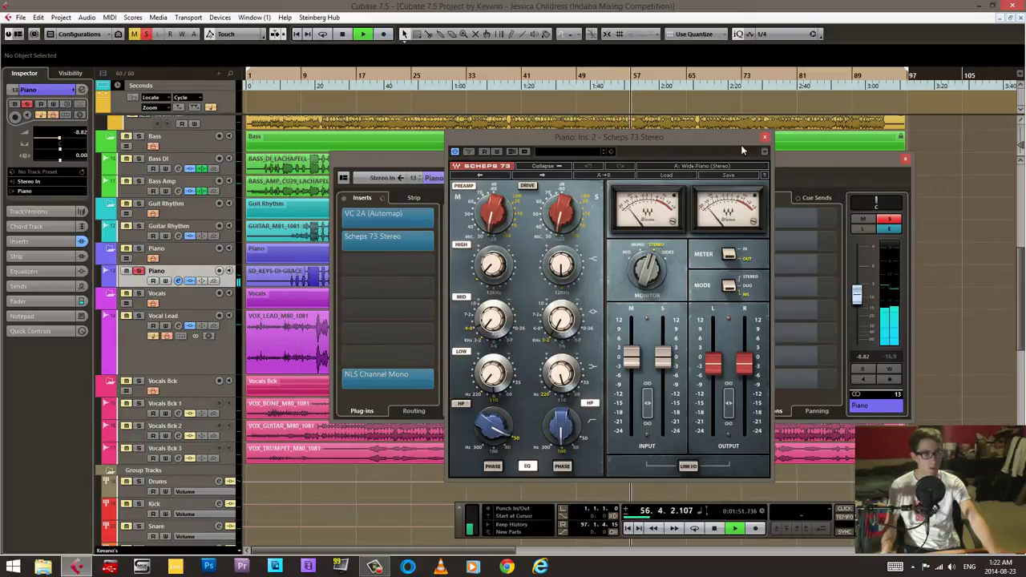
left_click(765, 137)
left_click(409, 377)
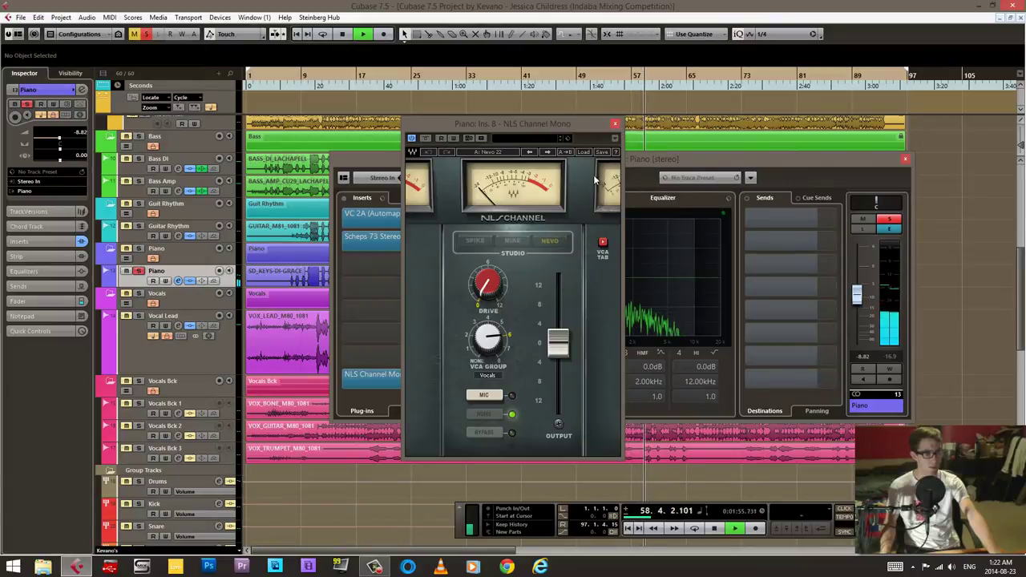
Close the NLS Channel Mono window, unsolo the Piano, close its settings and stop playback
left_click(504, 324)
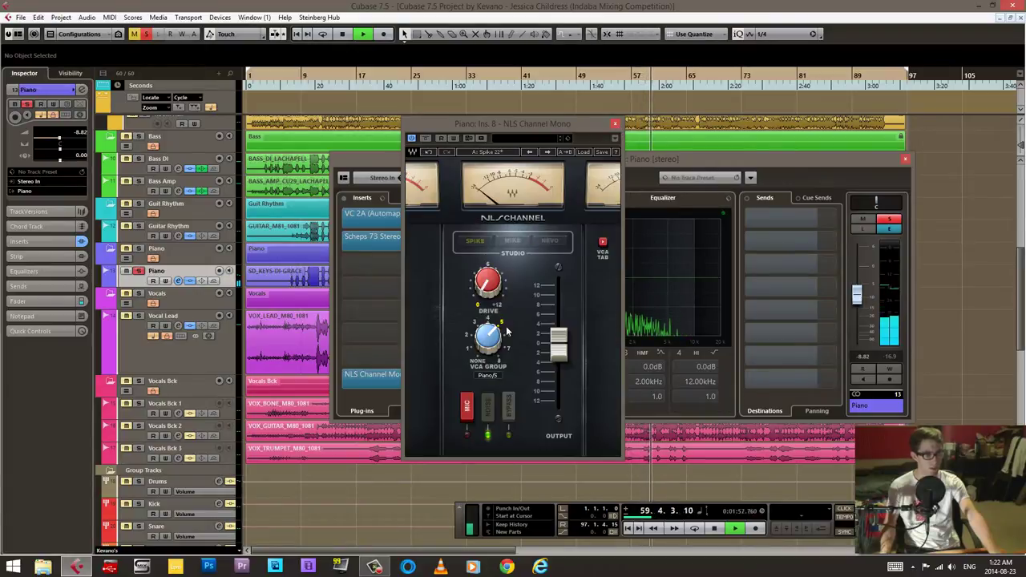
left_click(615, 123)
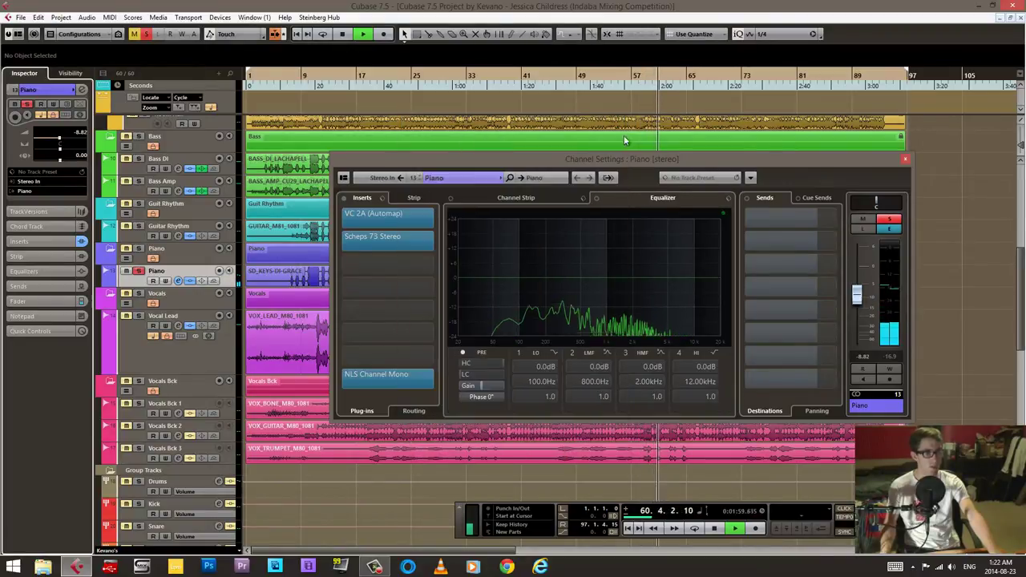
left_click(893, 219)
left_click(905, 159)
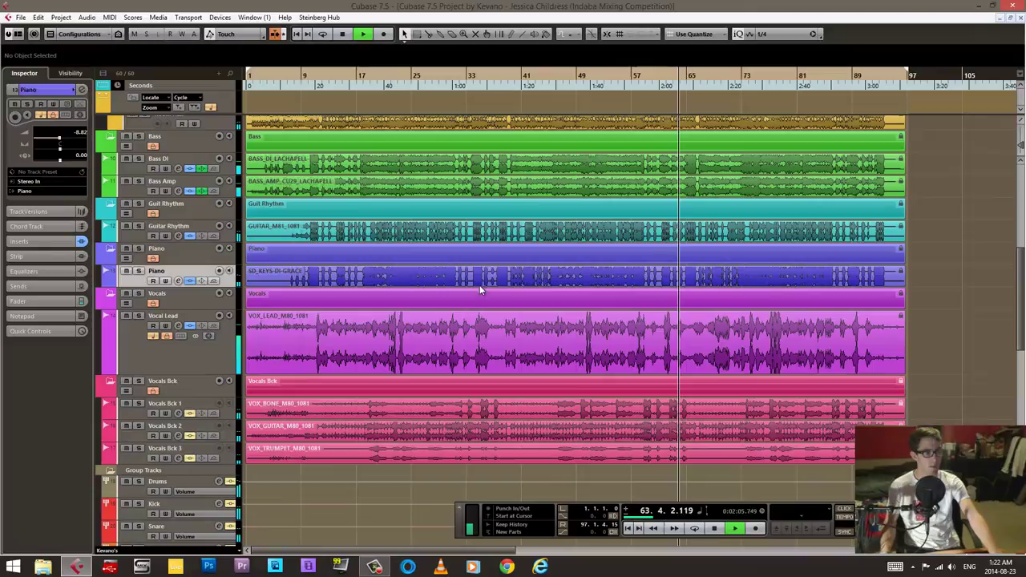
scroll(586, 279, "up", 6)
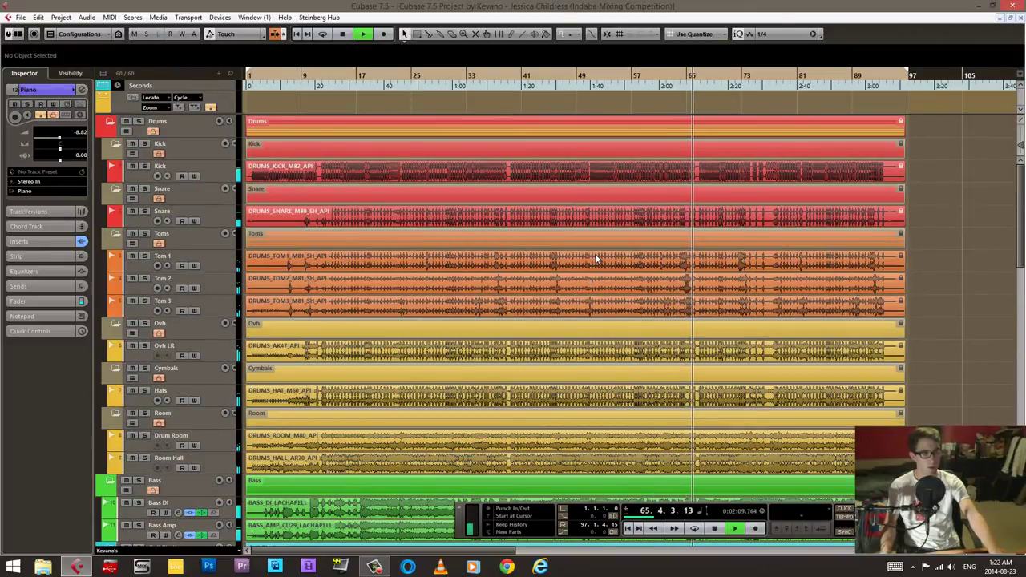
key("space")
Scroll the track list and select the Ovh LR overheads track
scroll(595, 251, "down", 6)
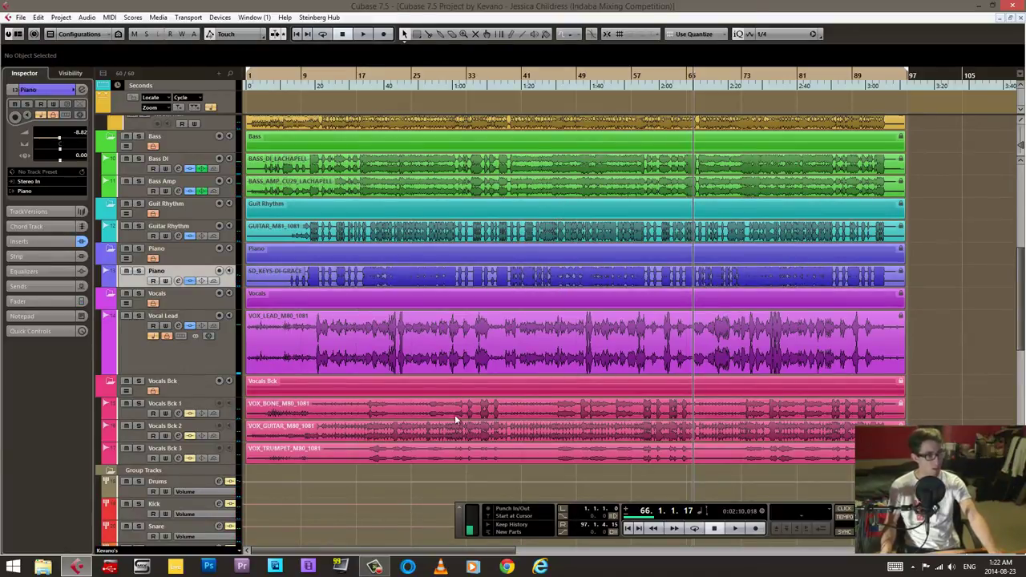
scroll(374, 379, "up", 3)
scroll(371, 382, "down", 1)
scroll(371, 382, "up", 5)
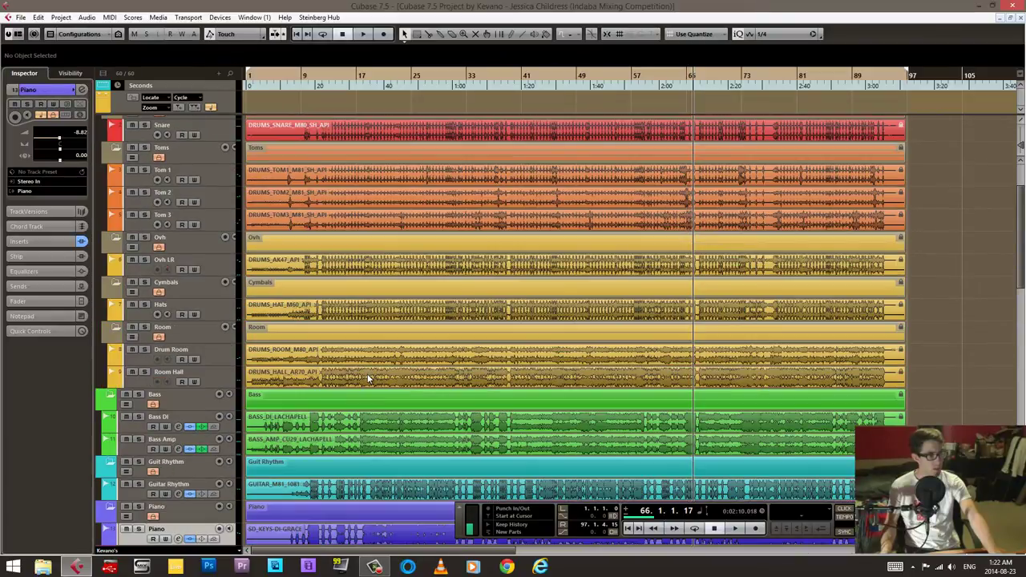
left_click(145, 356)
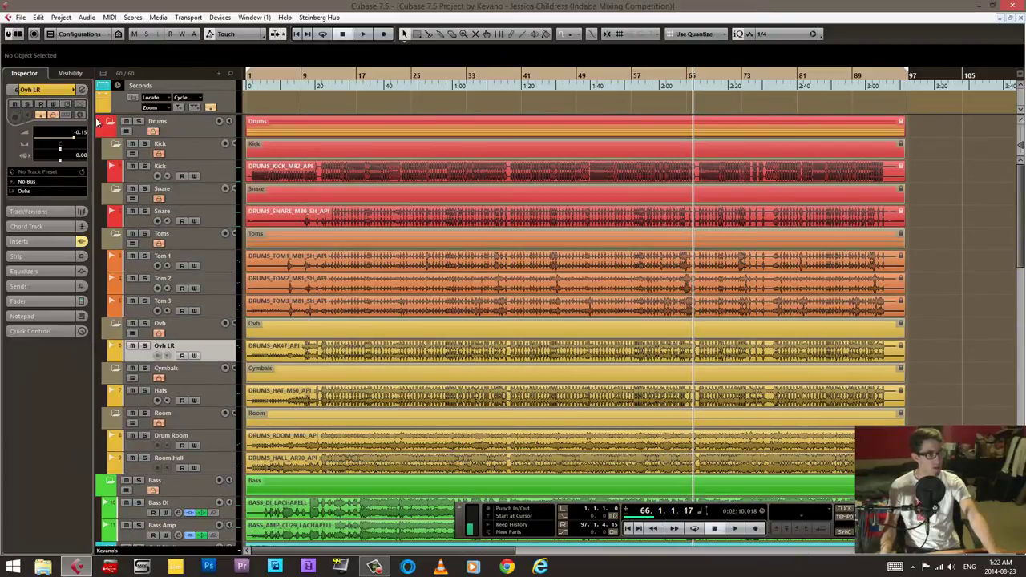
Solo Ovh LR, play from around bar 14 and A/B its insert chain bypass
left_click(83, 90)
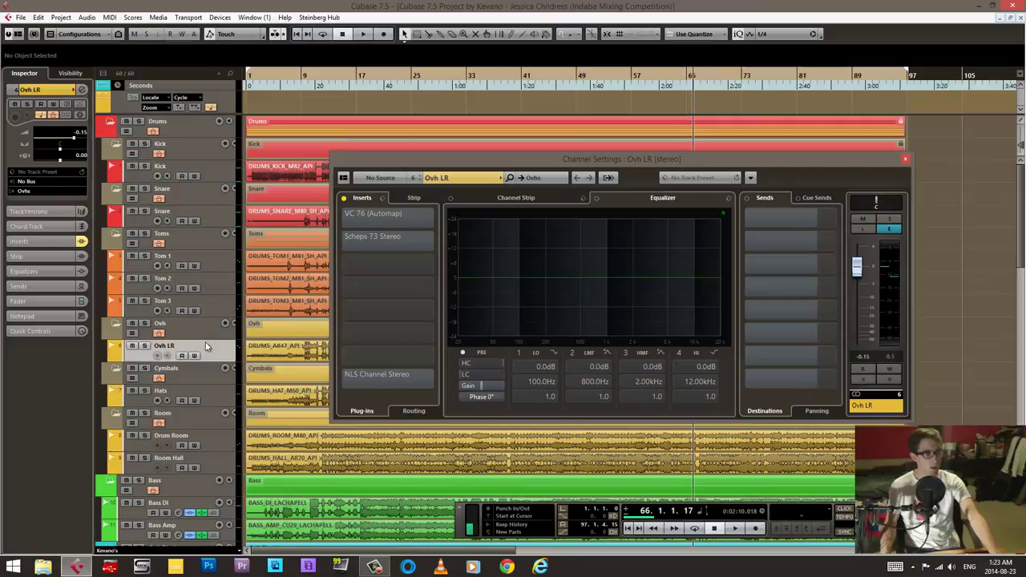
left_click(144, 346)
key("space")
left_click(339, 83)
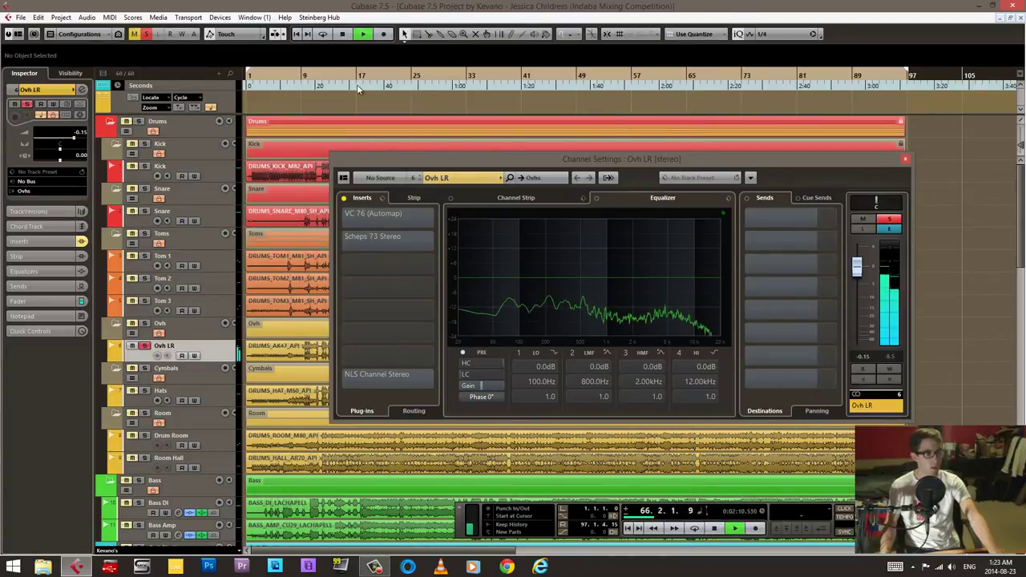
left_click(344, 199)
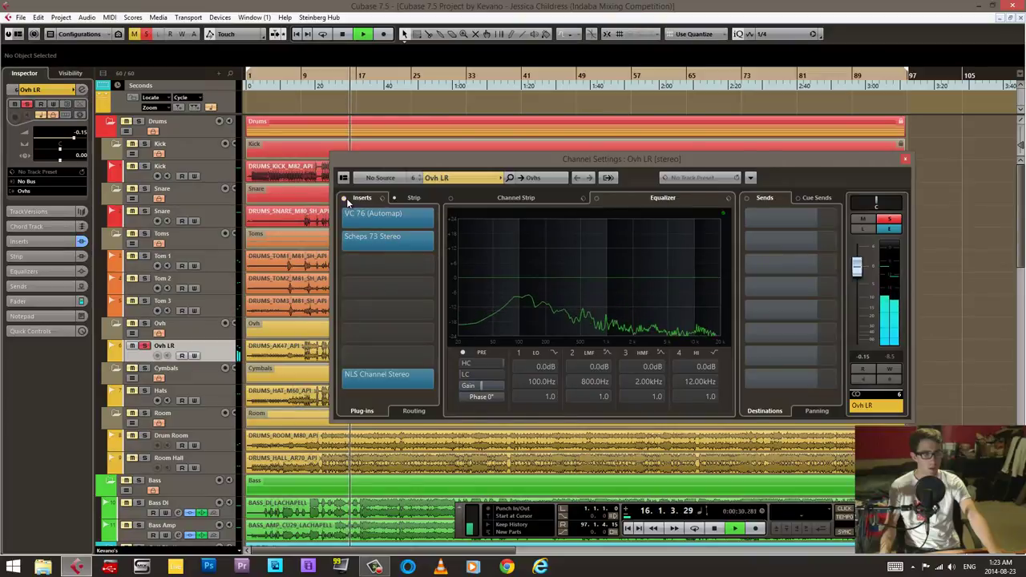
left_click(344, 198)
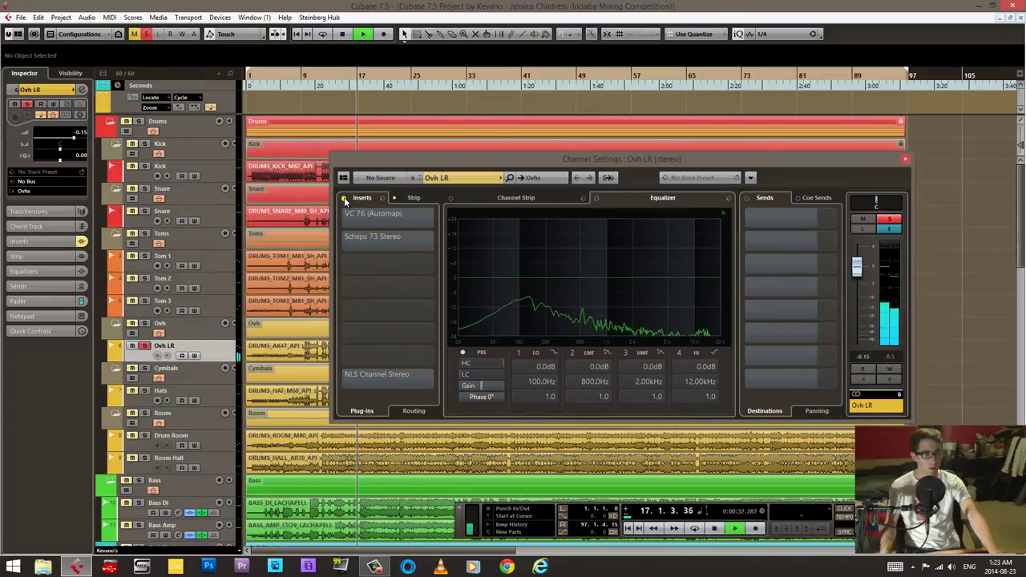
left_click(344, 198)
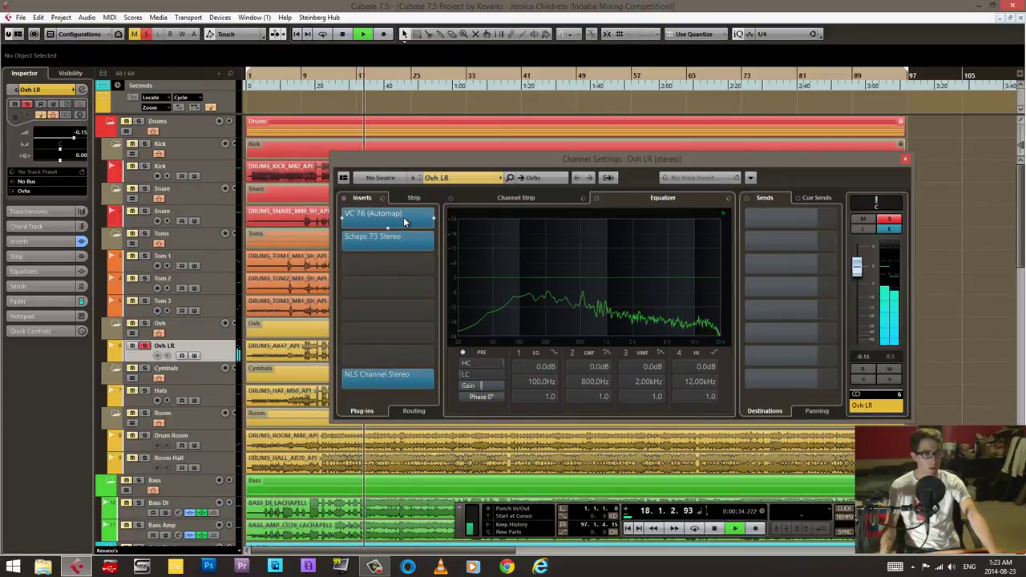
Review the VC 76, Scheps 73 (bypass A/B) and NLS Channel Stereo plug-ins on Ovh LR
left_click(407, 215)
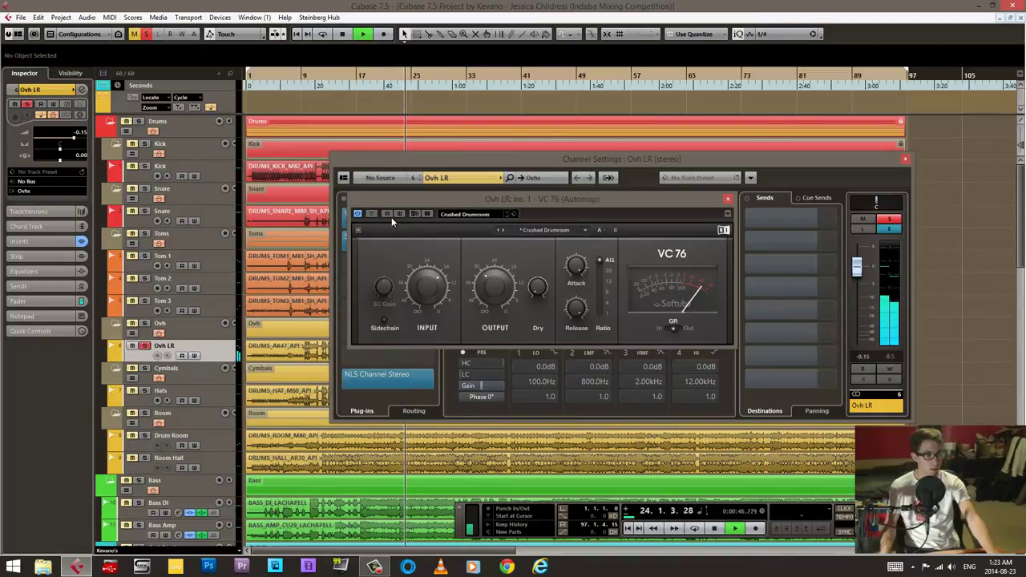
left_click(726, 200)
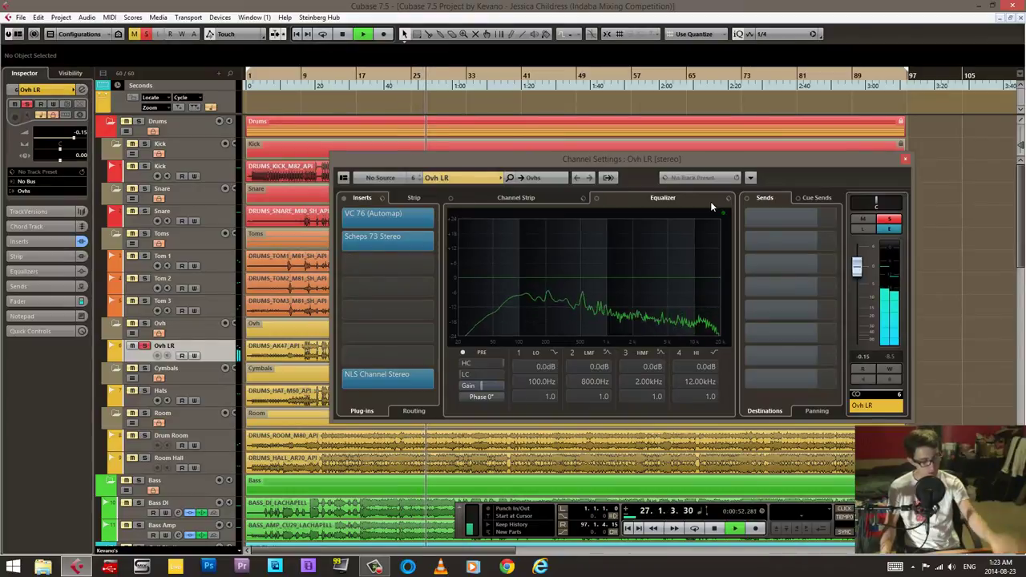
left_click(398, 237)
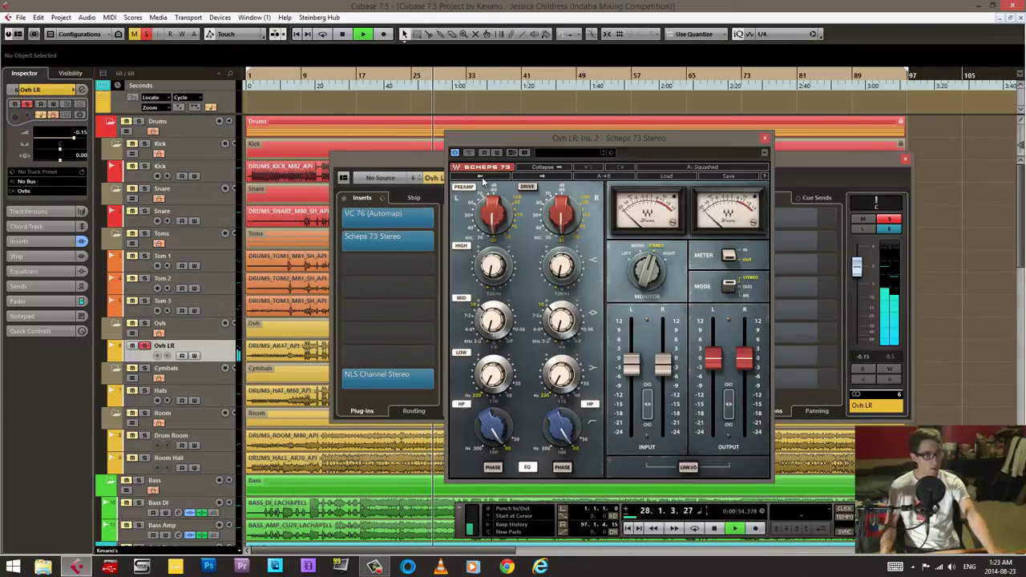
left_click(470, 154)
left_click(470, 154)
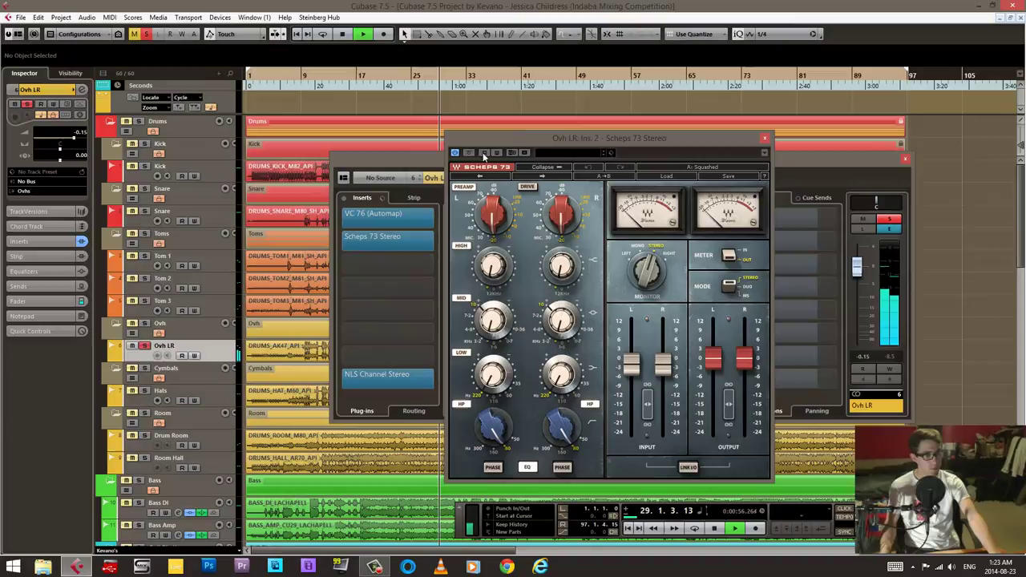
left_click(765, 139)
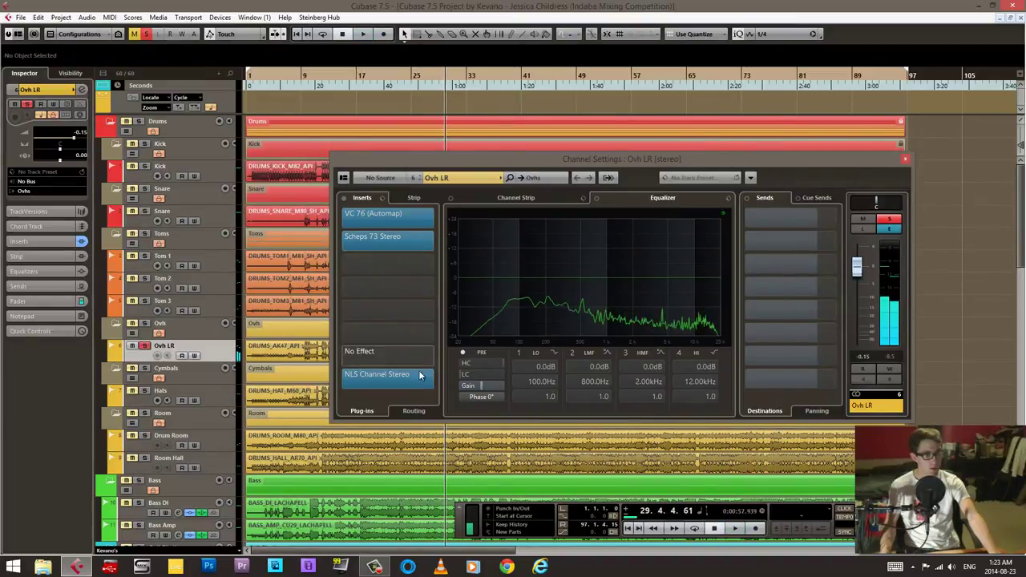
left_click(401, 373)
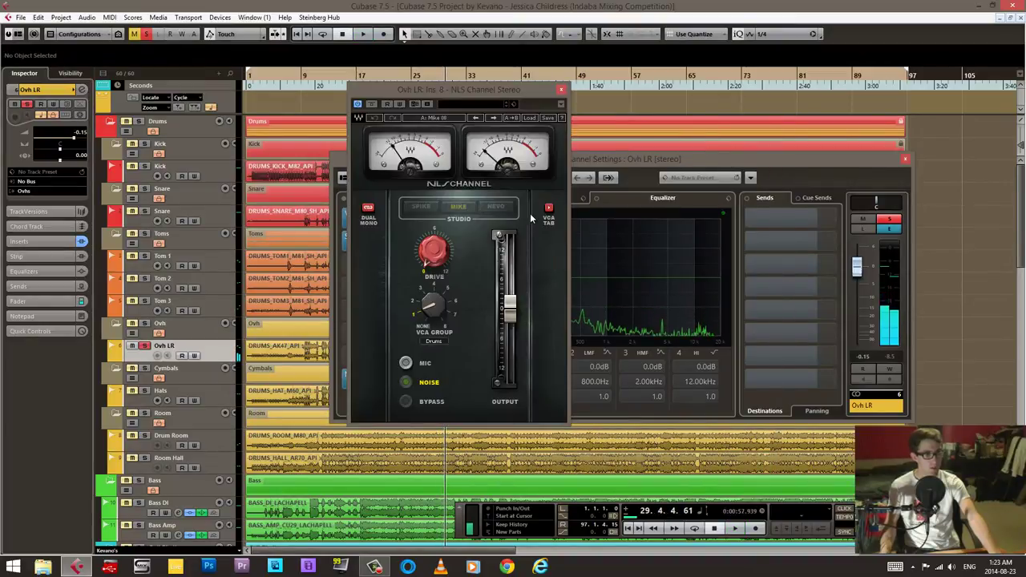
left_click(561, 90)
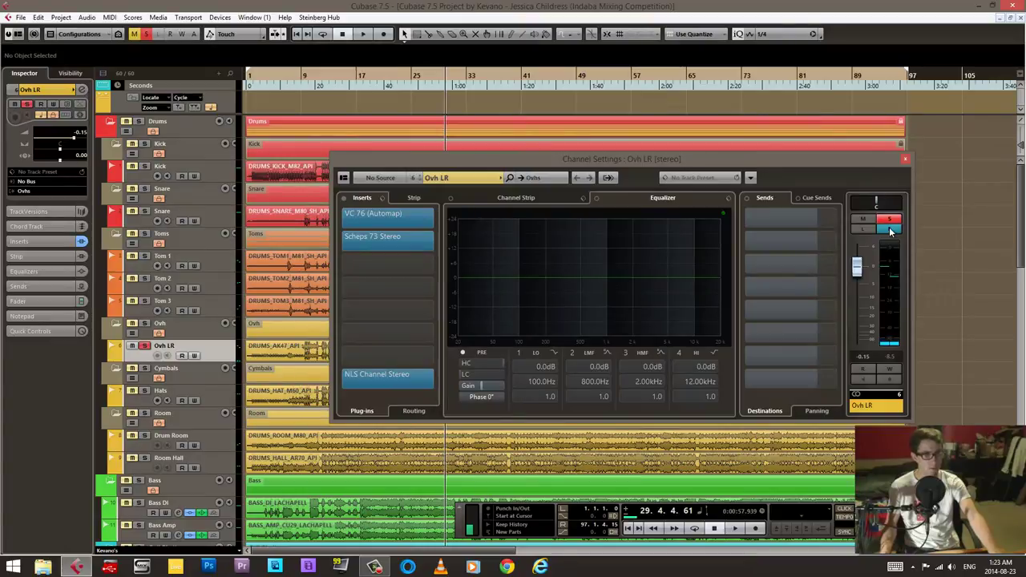
Close Ovh LR's settings, open Tom 1's channel settings and zoom the arrangement near bar 6
key("e")
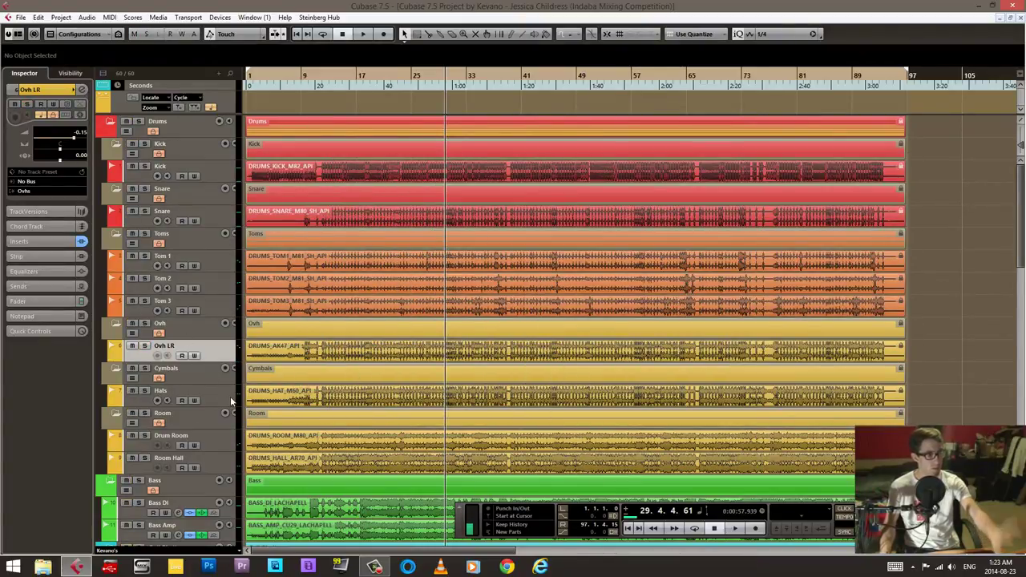
left_click(135, 470)
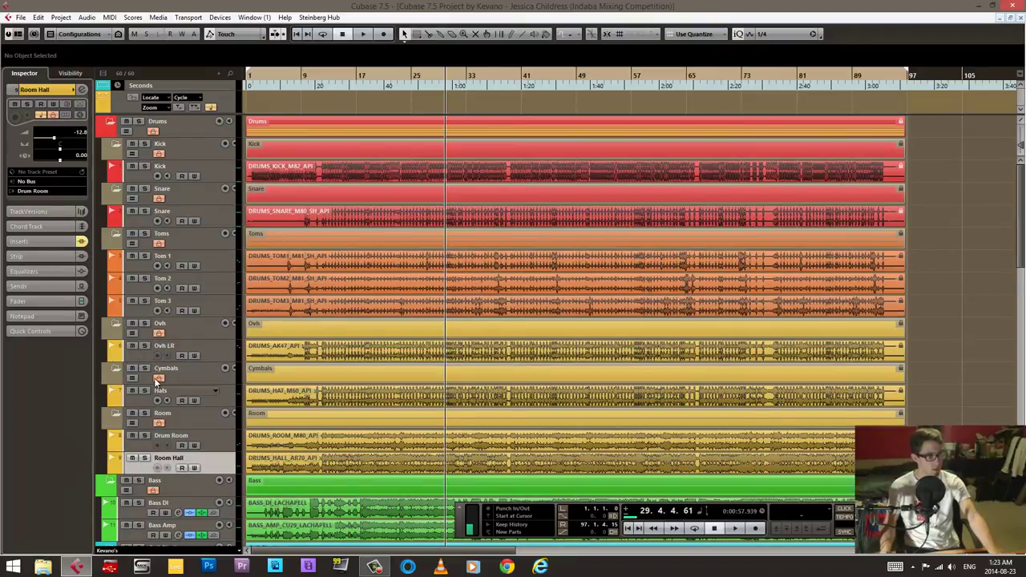
left_click(141, 315)
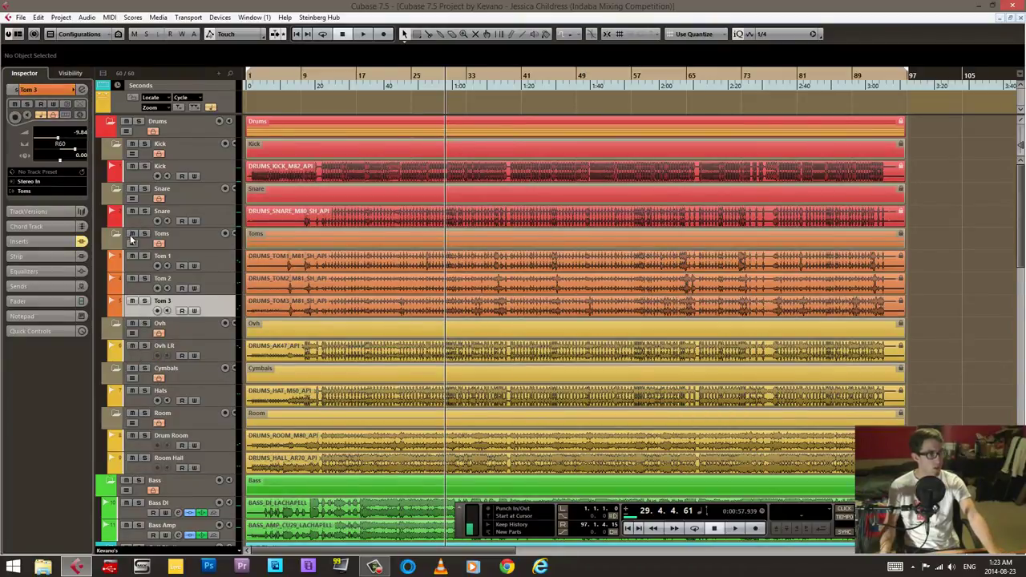
left_click(140, 265)
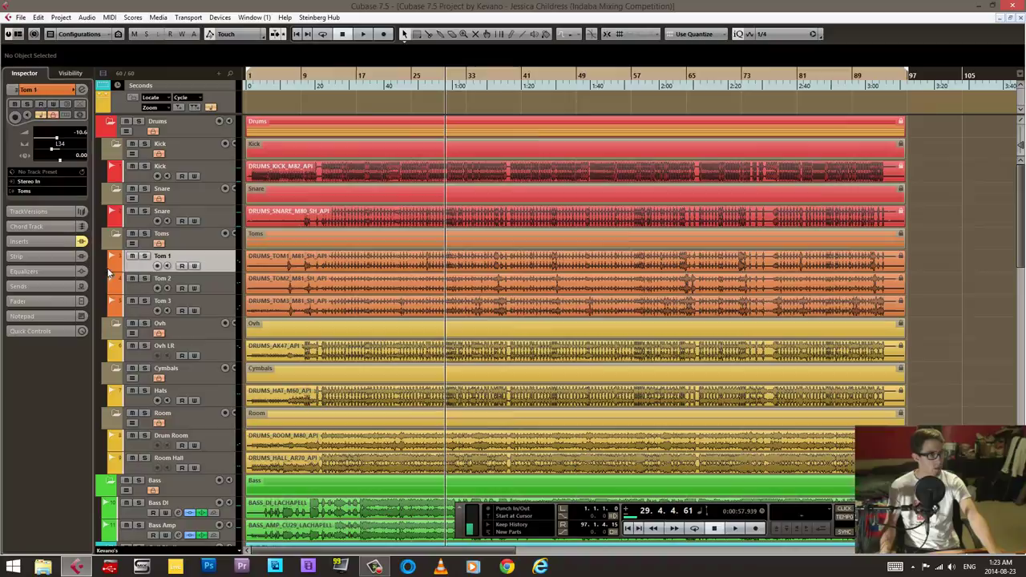
left_click(81, 91)
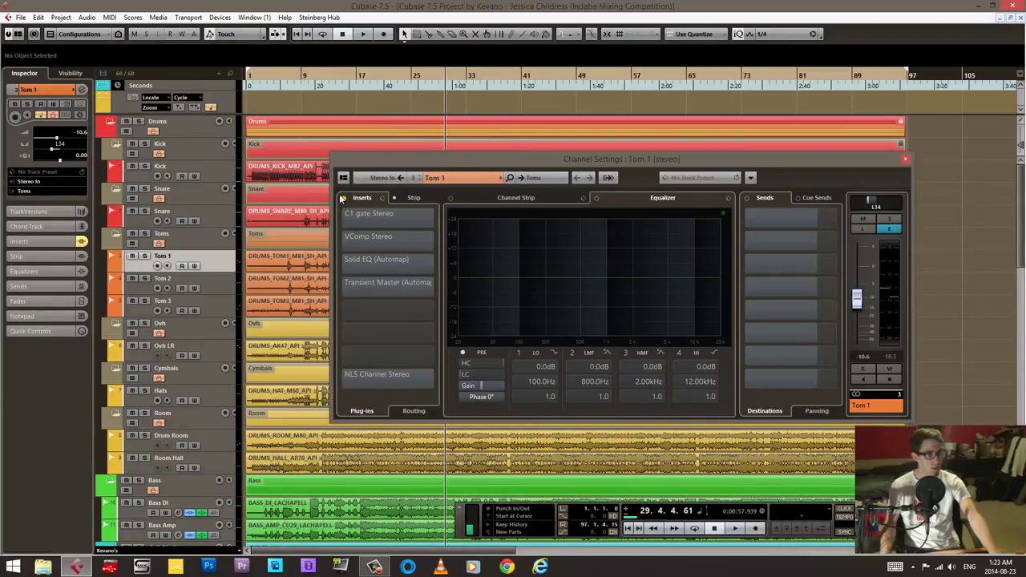
left_click_drag(296, 102, 327, 130)
scroll(308, 289, "right", 2)
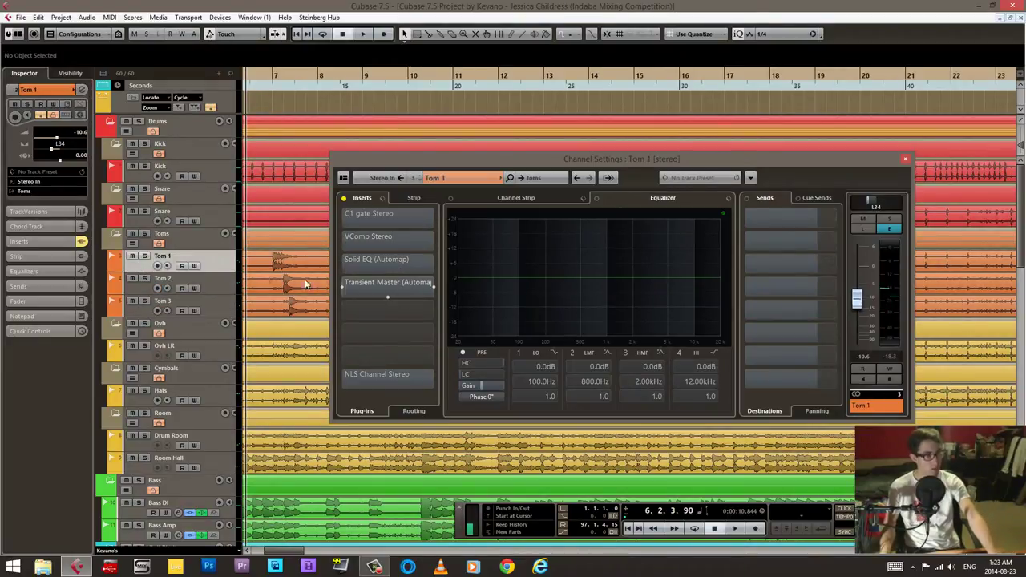
Solo Tom 1, A/B its insert chain during playback, then open the C1 gate Stereo plug-in
left_click(345, 198)
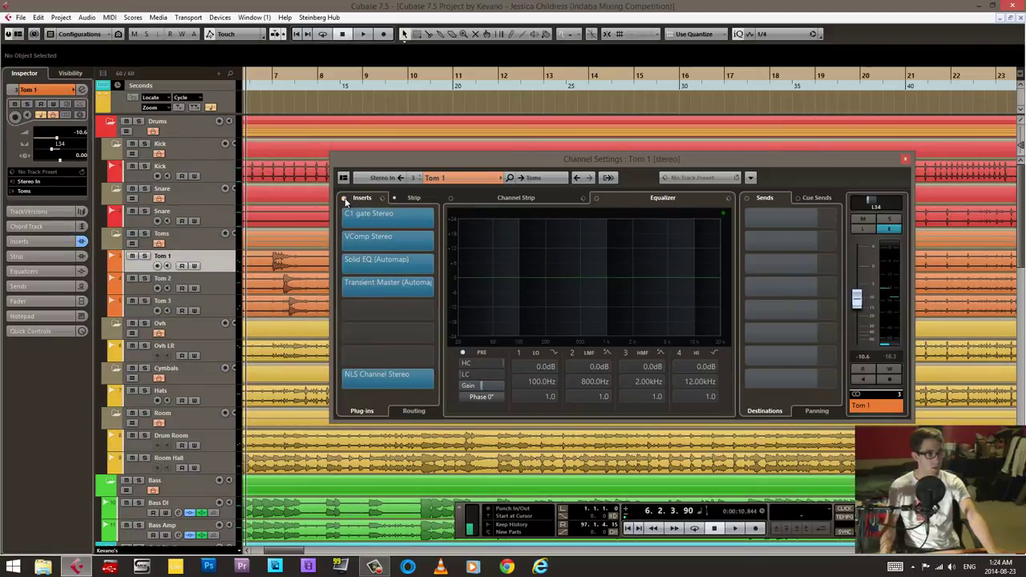
left_click(345, 199)
left_click(266, 77)
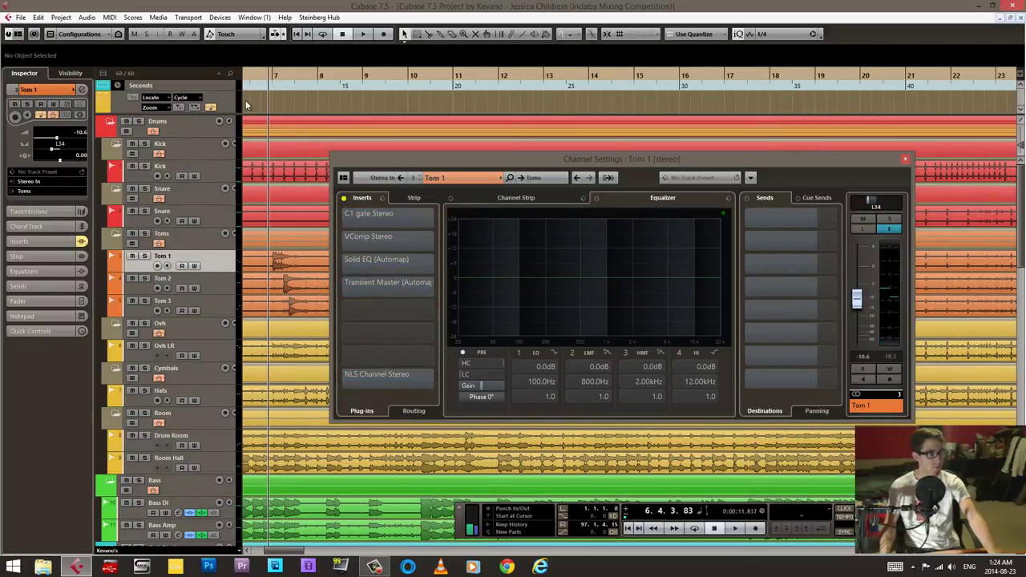
left_click(144, 255)
key("space")
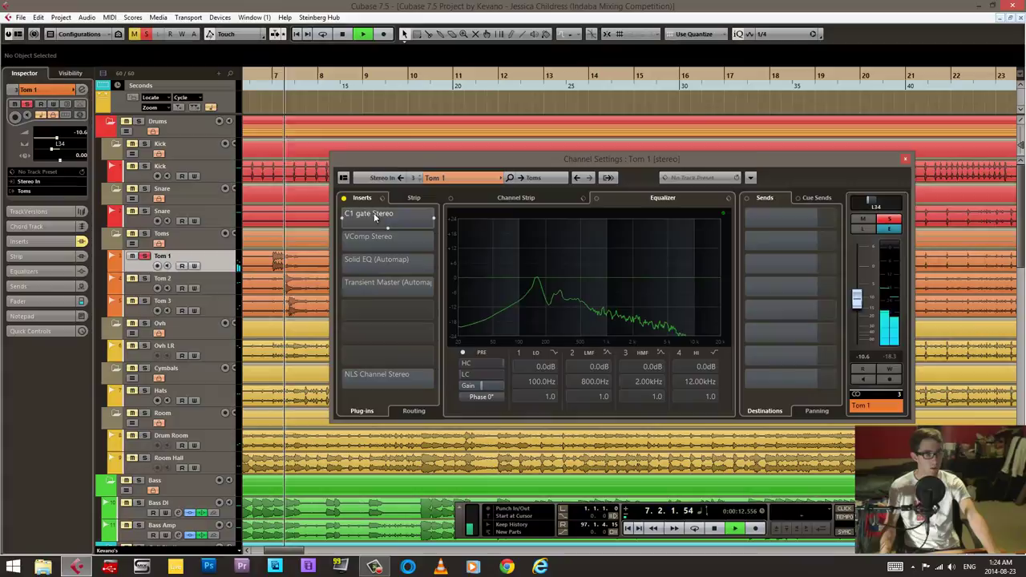
left_click(345, 202)
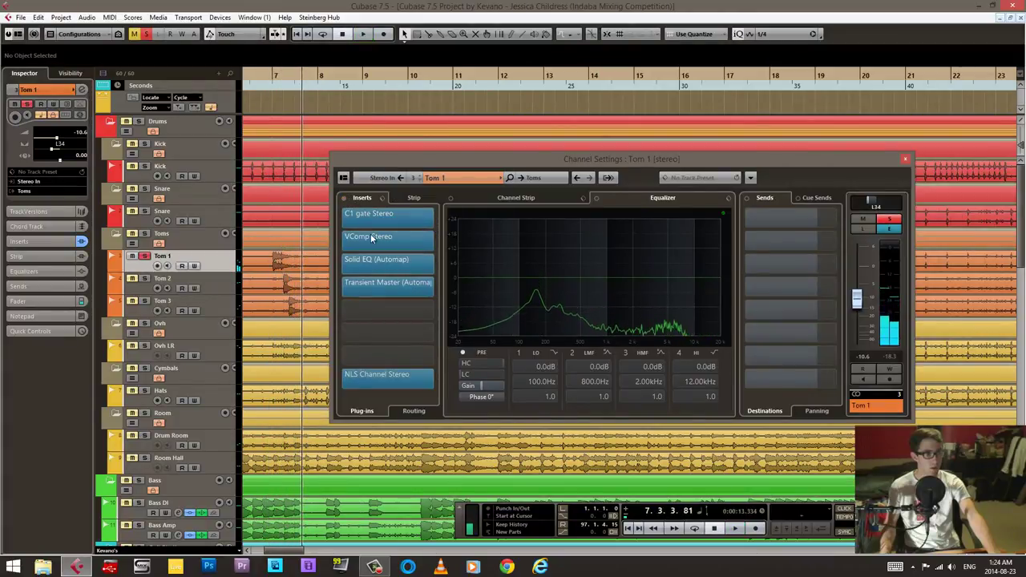
left_click(348, 200)
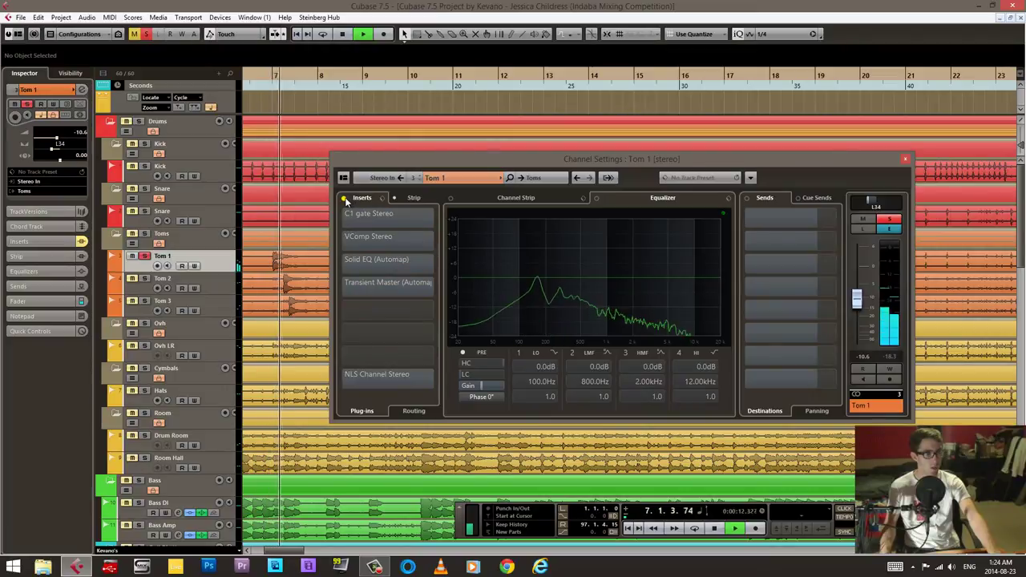
left_click(345, 199)
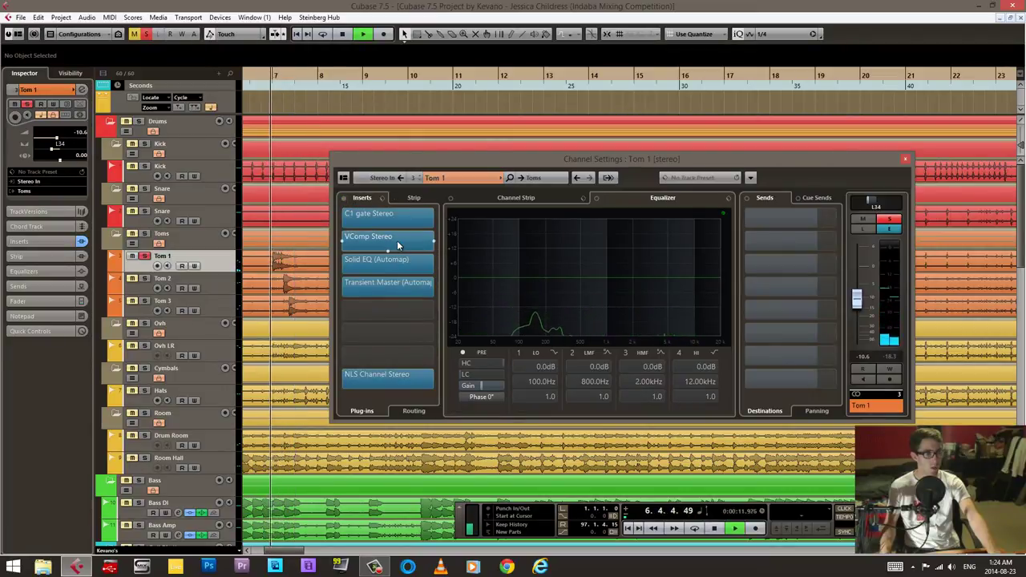
key("space")
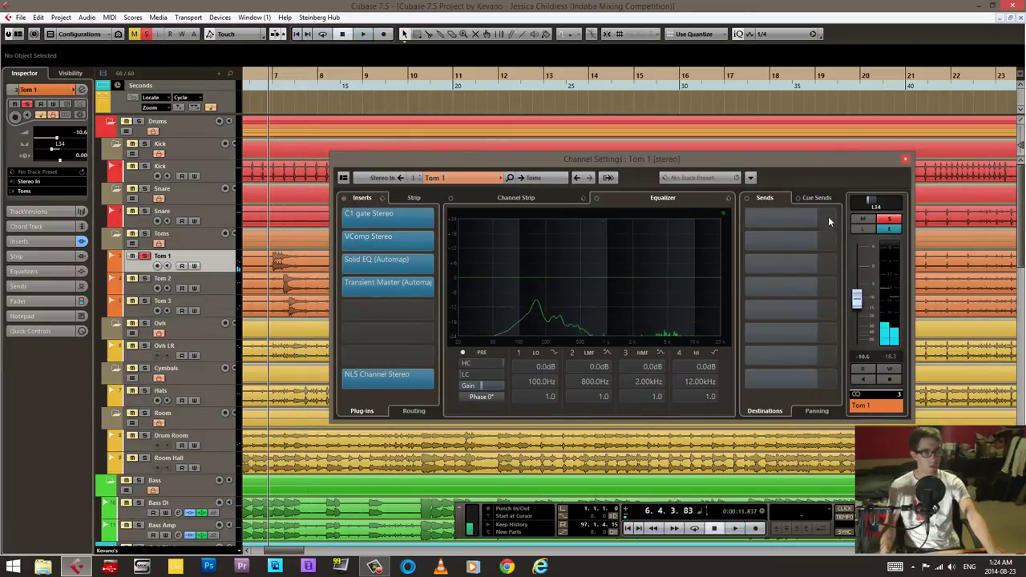
left_click(369, 213)
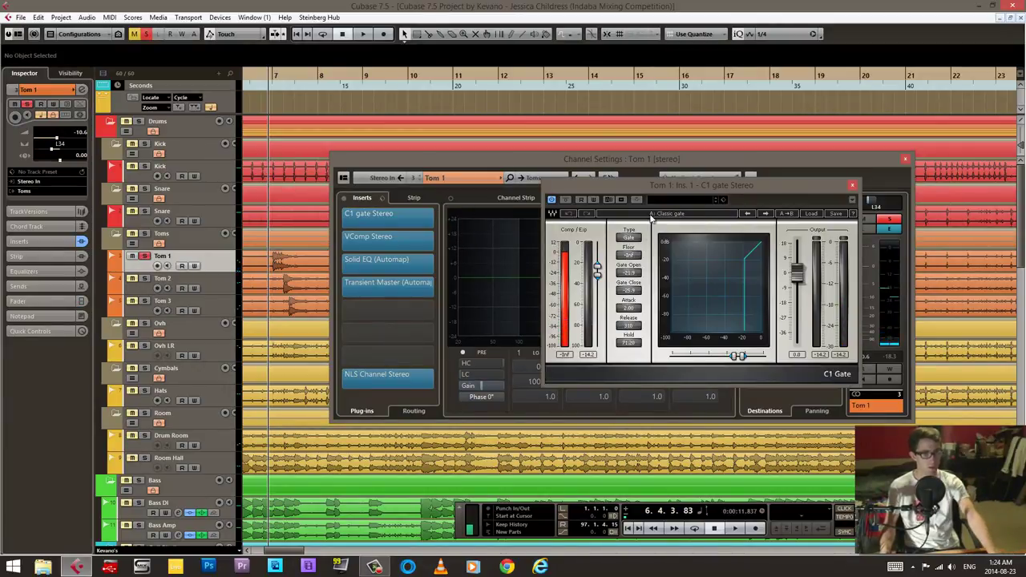
Review Tom 1's C1 gate, VComp, Solid EQ and Transient Master plug-ins in turn
left_click(852, 186)
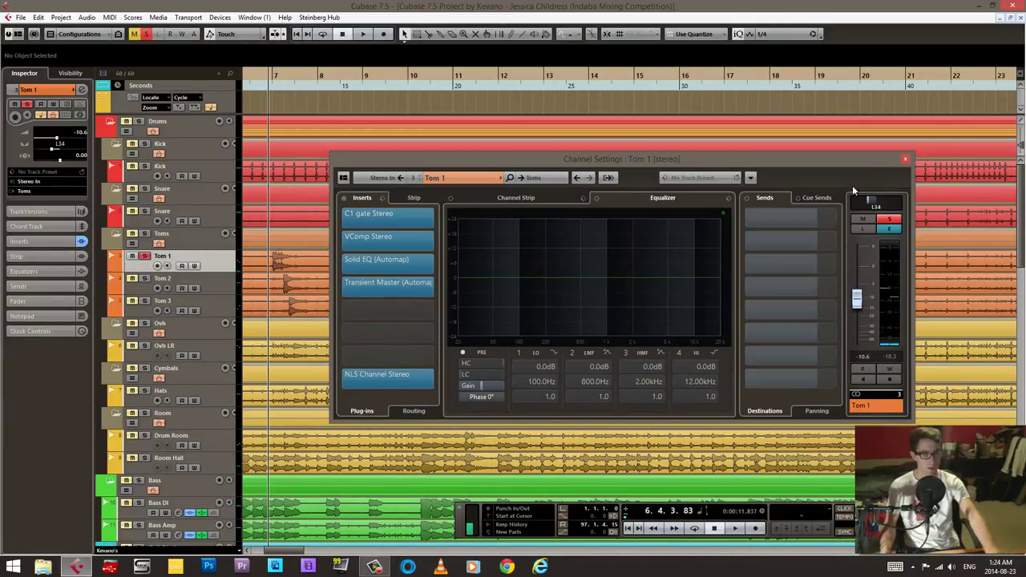
left_click(408, 239)
left_click(629, 158)
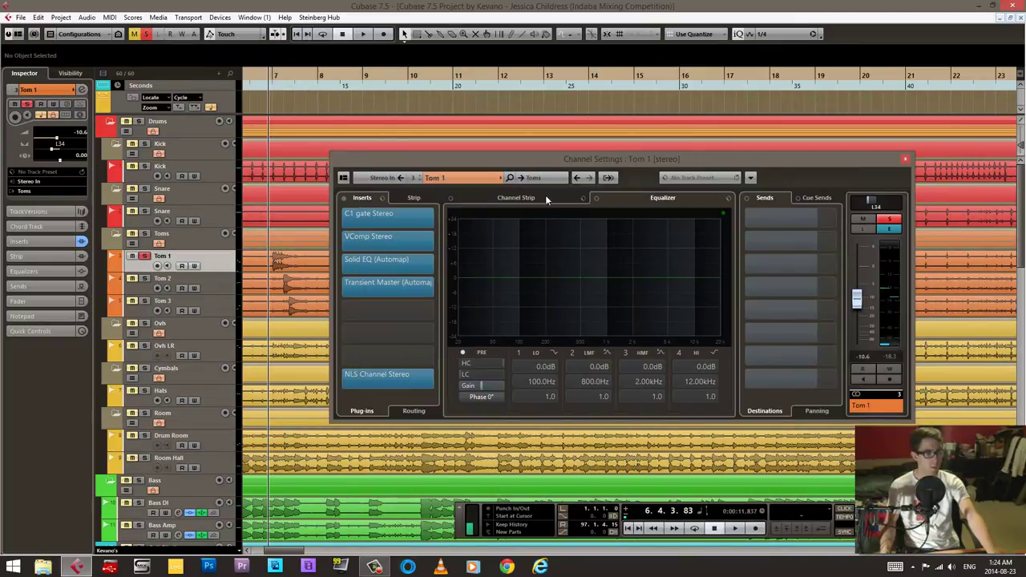
left_click(407, 265)
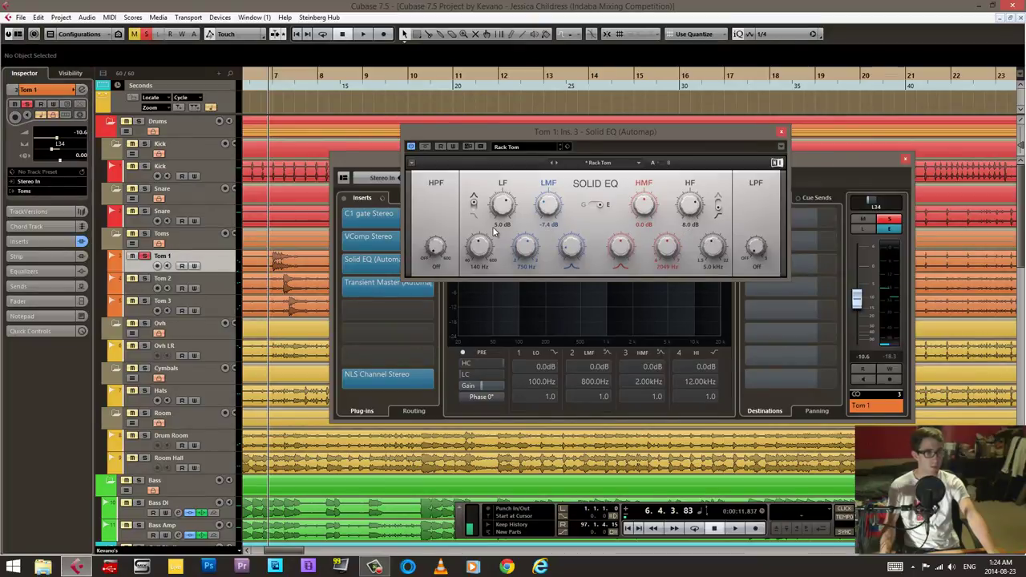
left_click(781, 132)
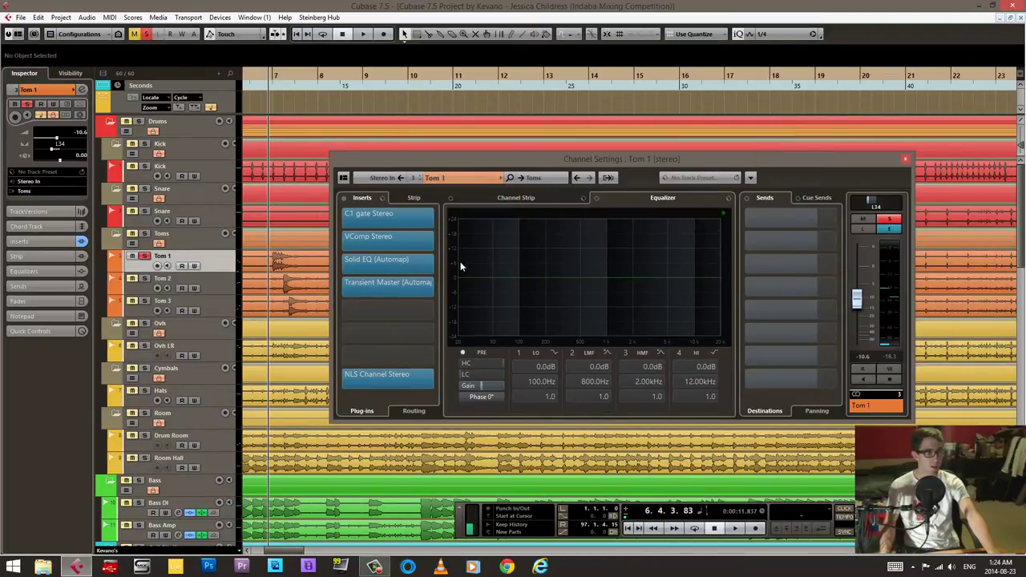
left_click(388, 282)
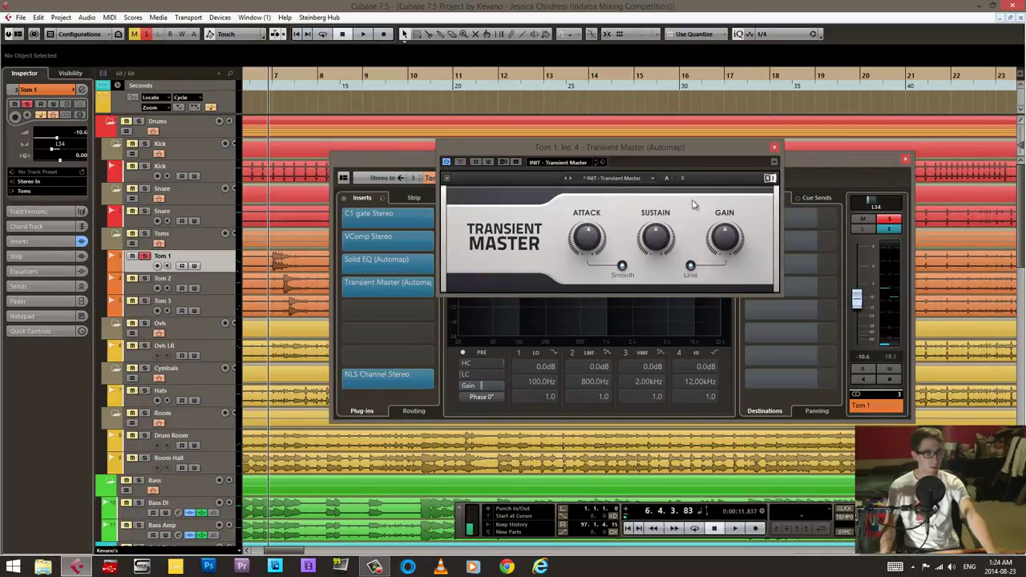
left_click(775, 149)
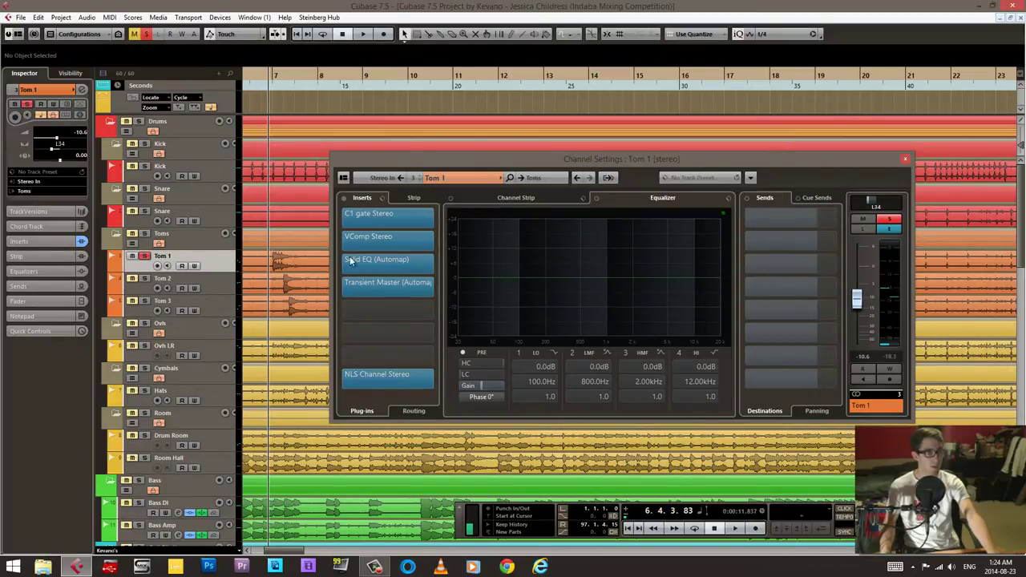
Unsolo Tom 1, close its settings, and select Tom 3 with its inserts un-bypassed
left_click(146, 256)
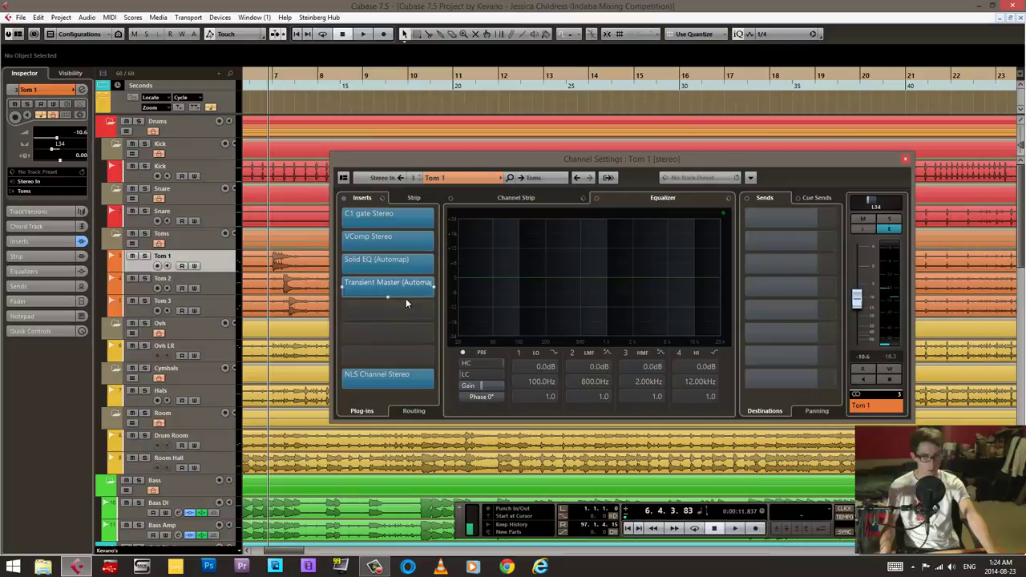
key("e")
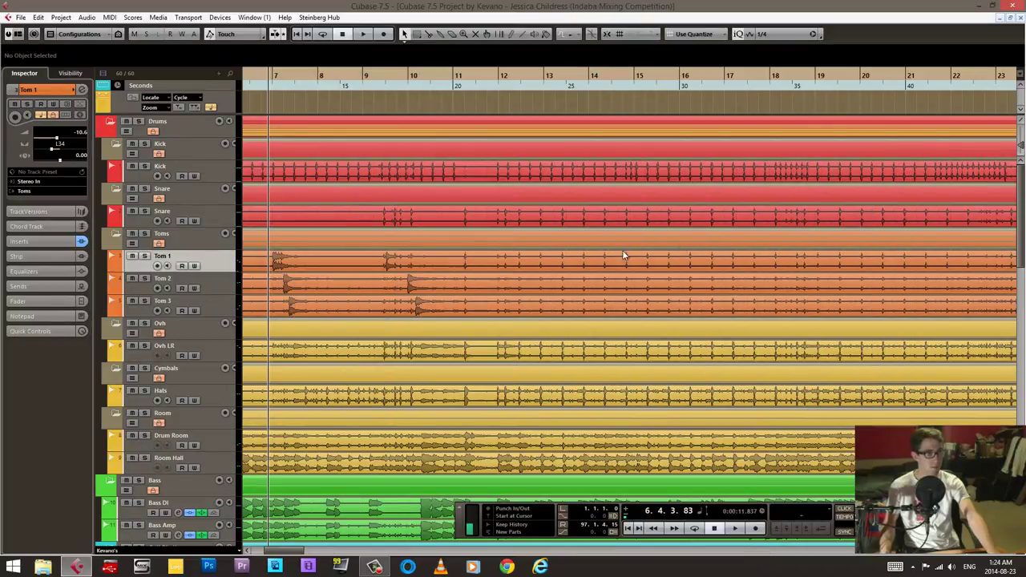
left_click(163, 292)
left_click(135, 313)
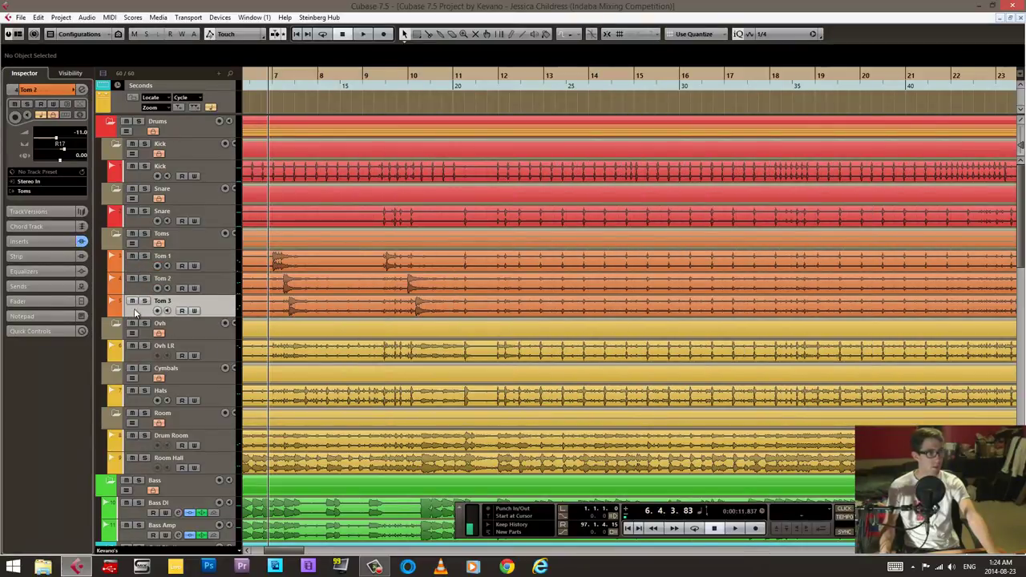
left_click(82, 242)
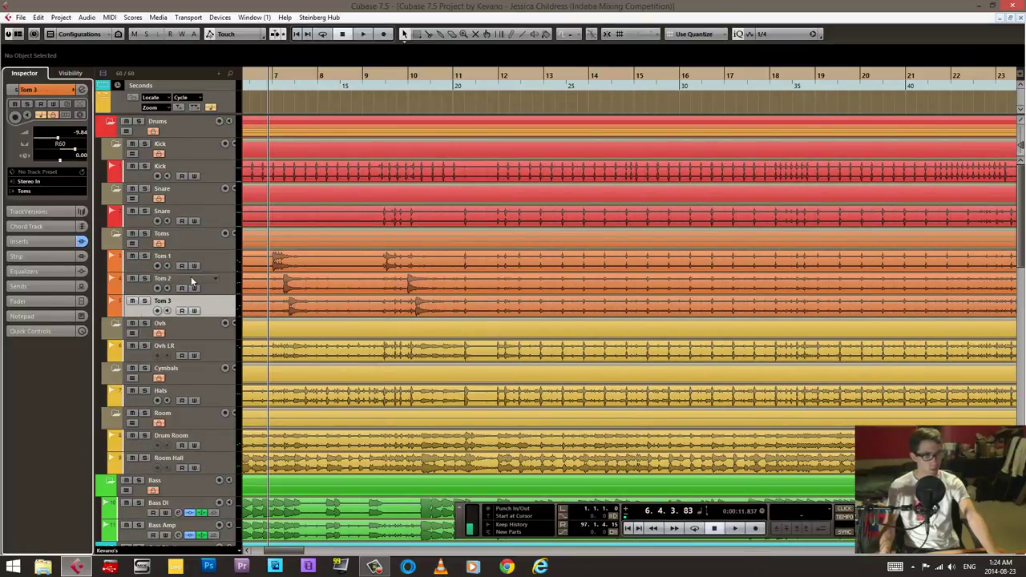
Solo the Toms folder, play briefly, step through Tom 1–3, then move solo to Hats
left_click(144, 234)
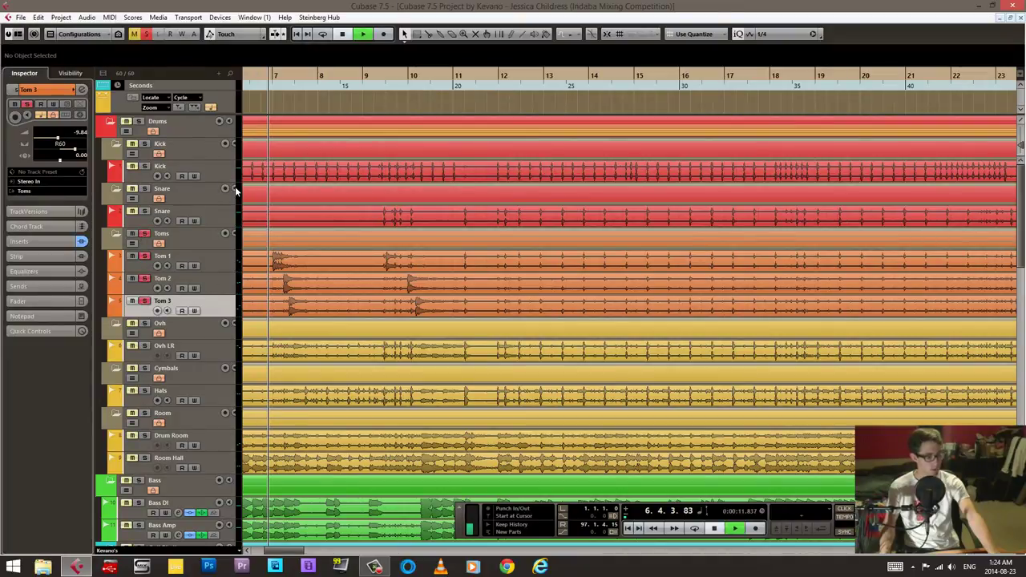
key("space")
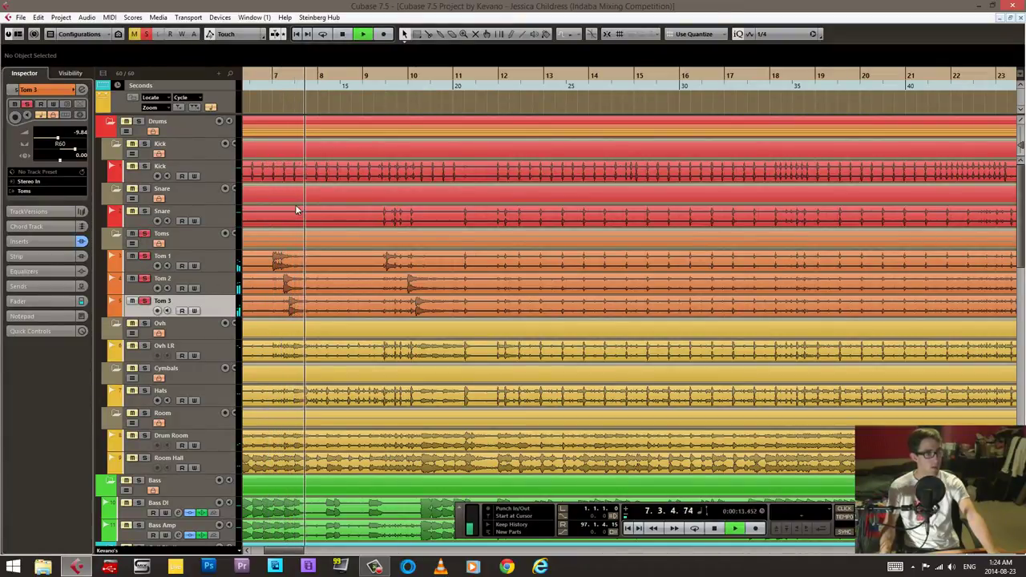
key("space")
left_click(144, 268)
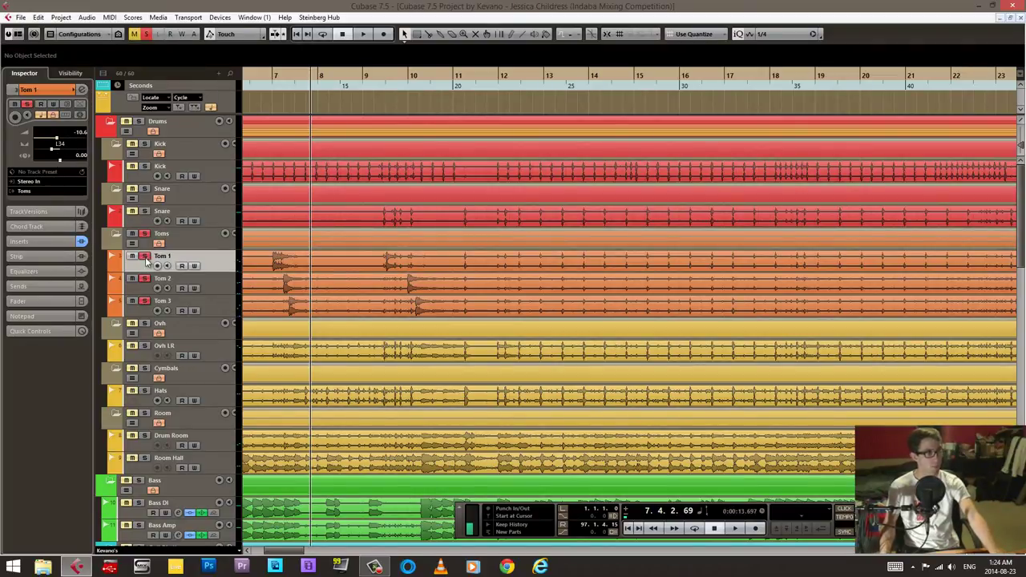
key("Down")
key("Down")
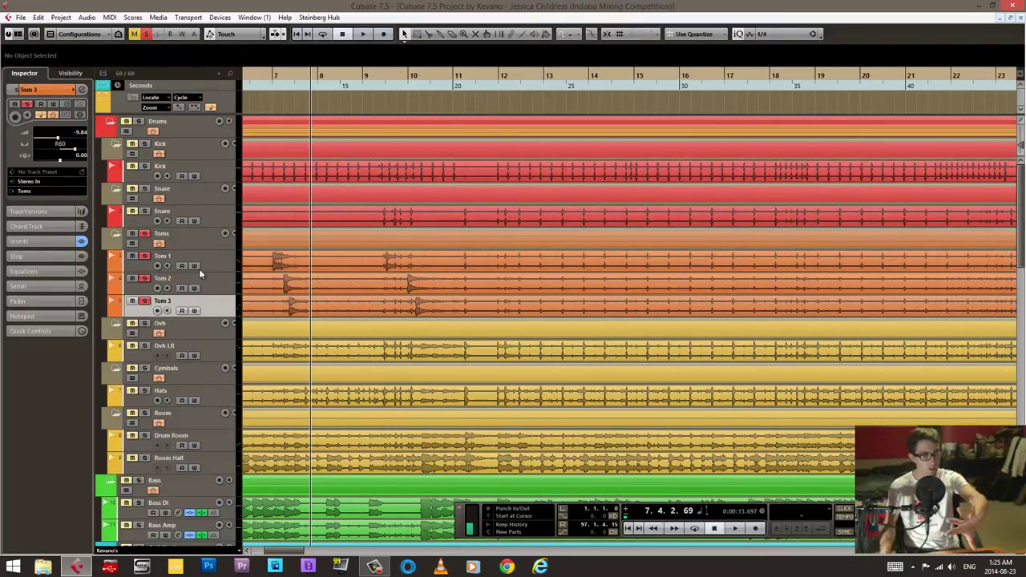
left_click(142, 271)
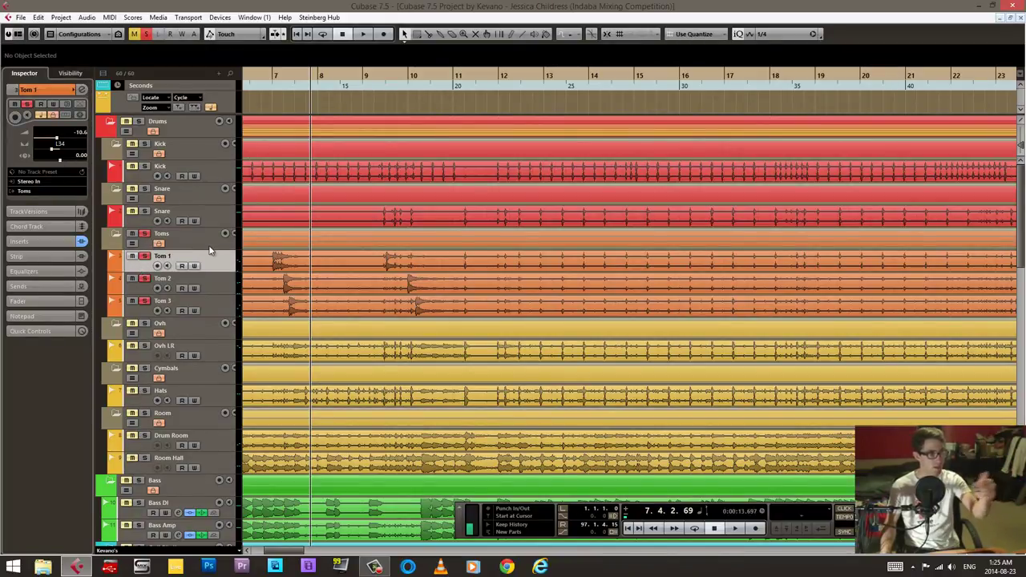
left_click(146, 234)
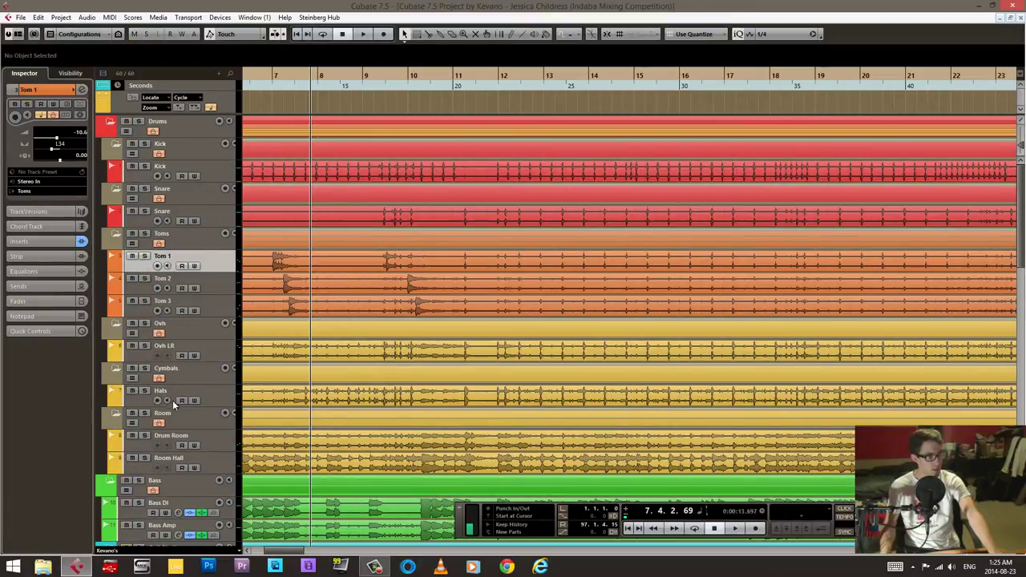
left_click(144, 390)
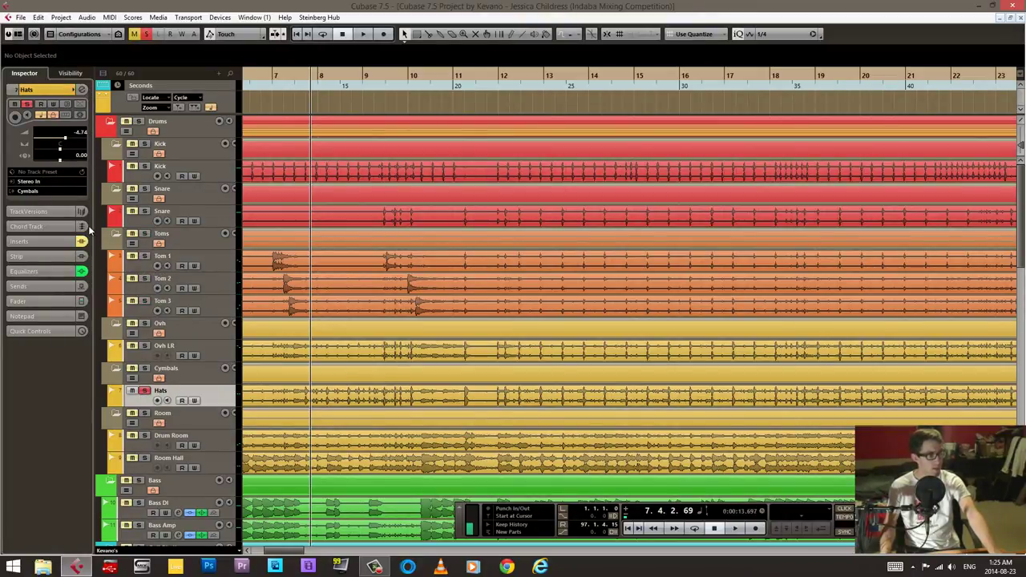
Open the Hats channel settings, A/B its inserts during playback, and open Scheps 73 Stereo
left_click(83, 90)
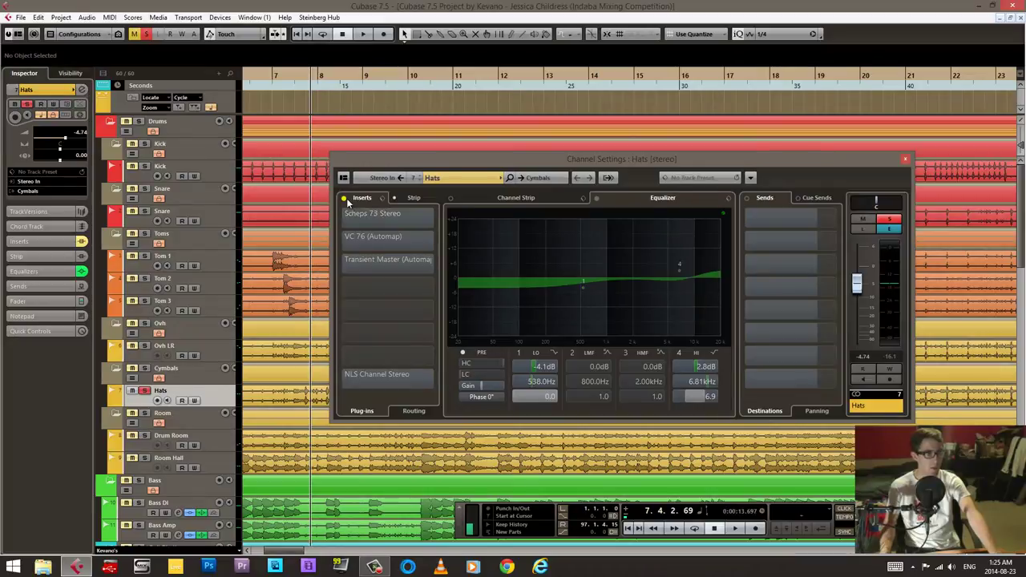
key("space")
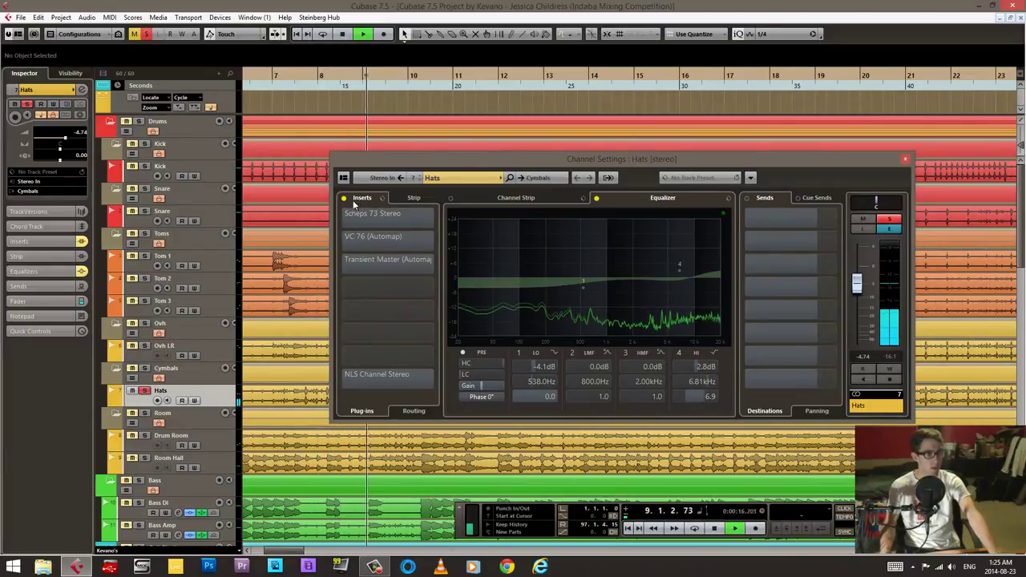
left_click(411, 227)
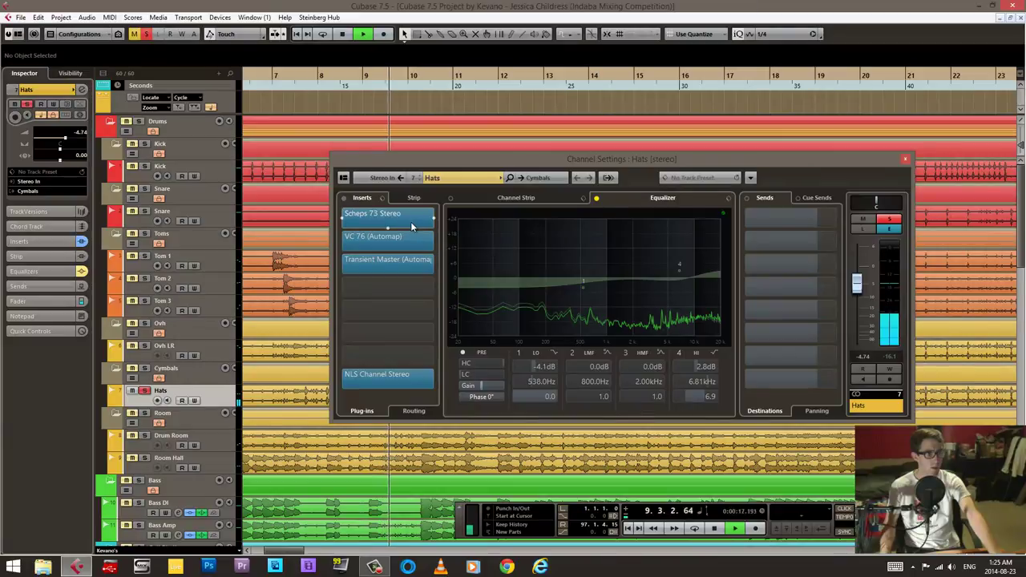
left_click(345, 200)
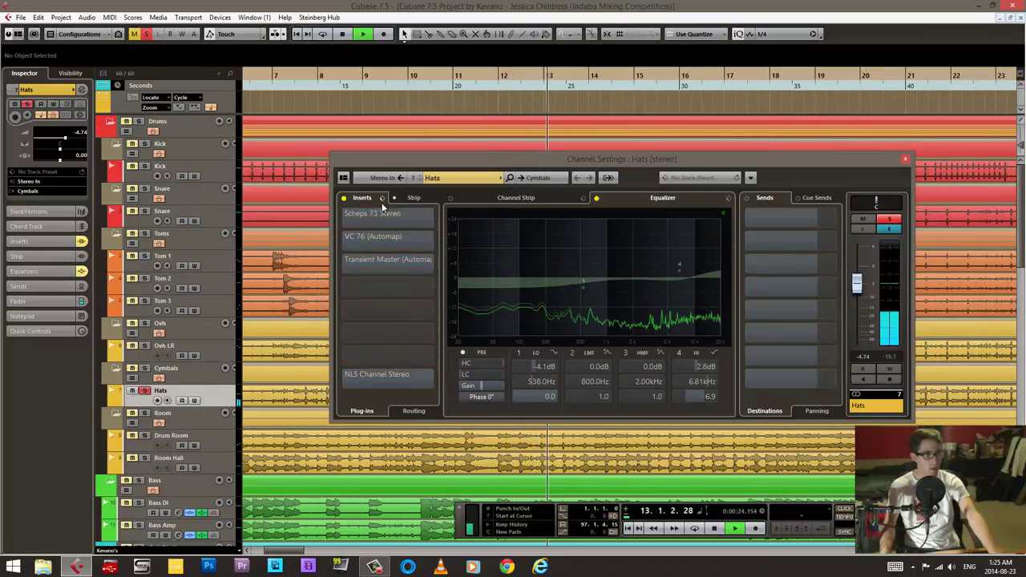
left_click(344, 198)
left_click(373, 214)
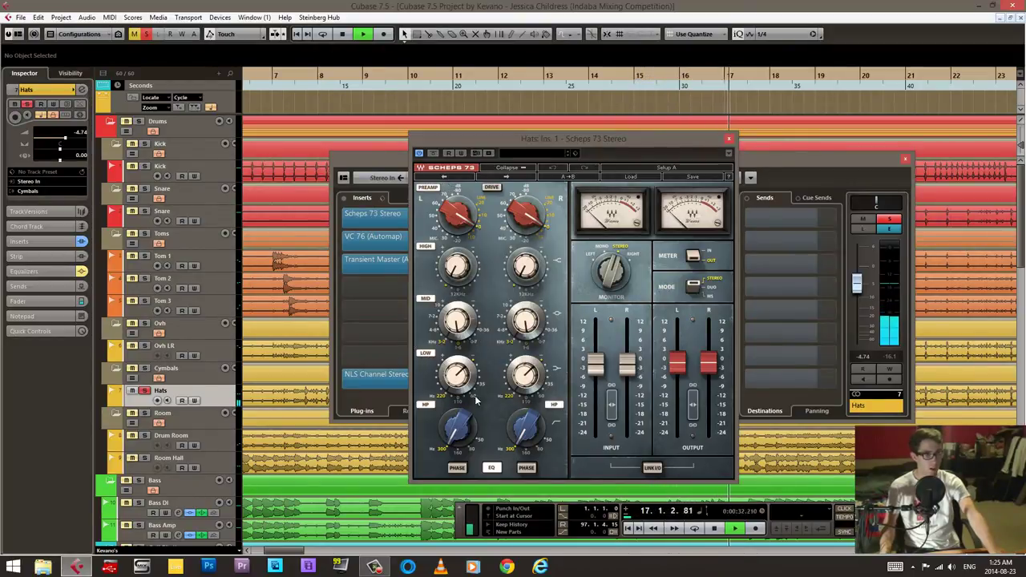
Close Scheps 73 and briefly audition the VC 76 and Transient Master plug-ins on Hats
left_click(729, 139)
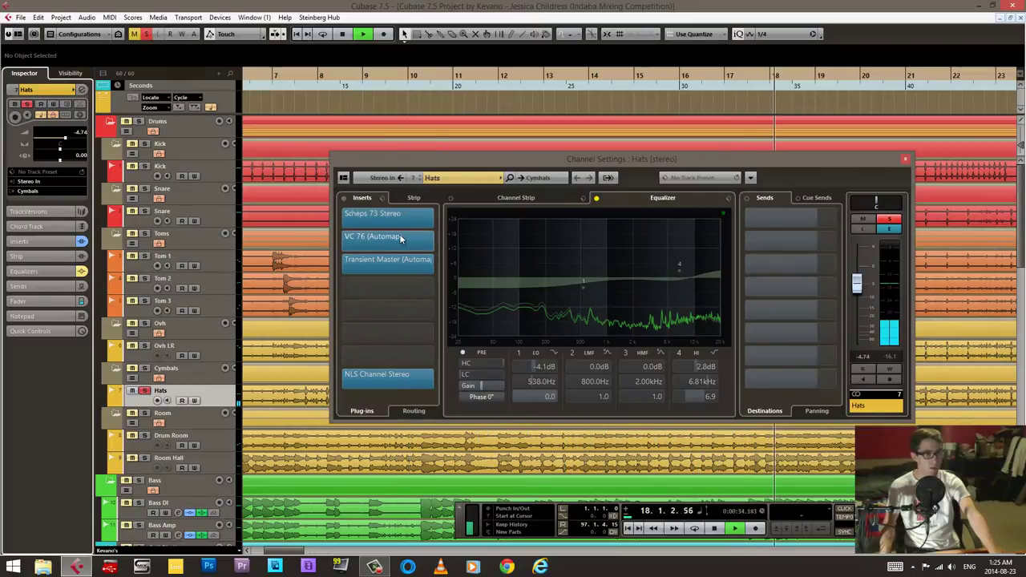
left_click(395, 236)
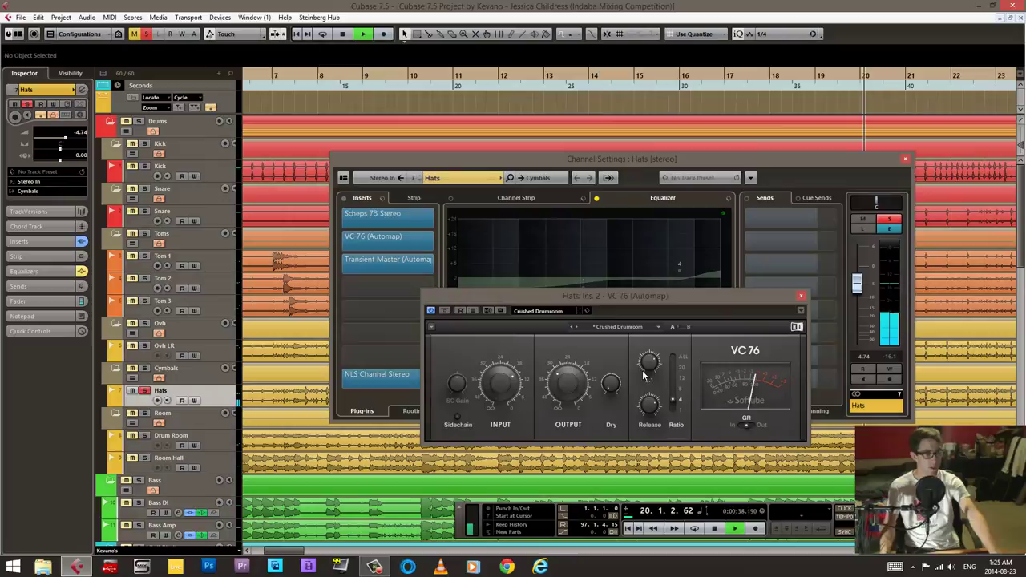
mouse_move(647, 362)
left_click(801, 296)
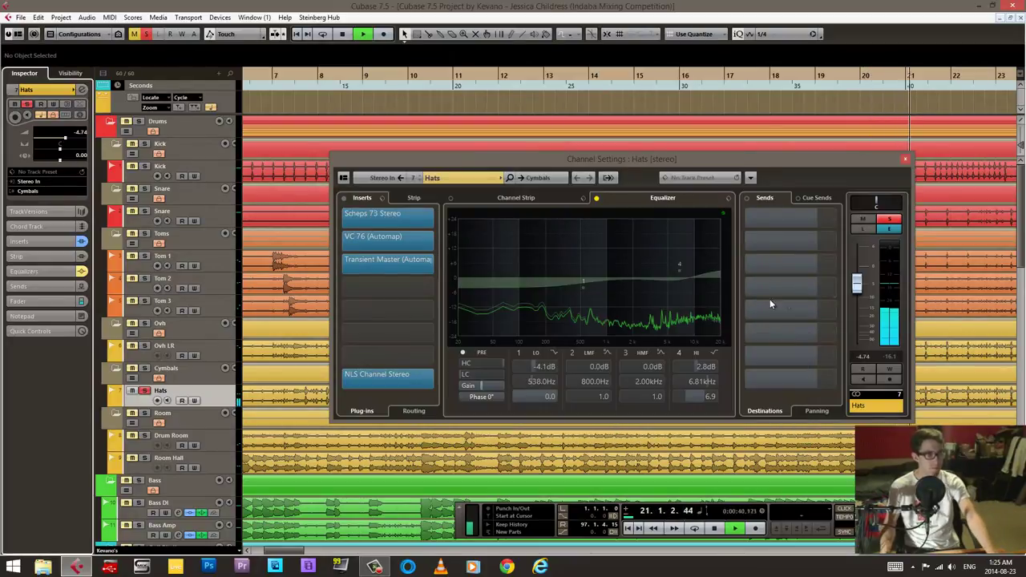
left_click(401, 259)
left_click(706, 302)
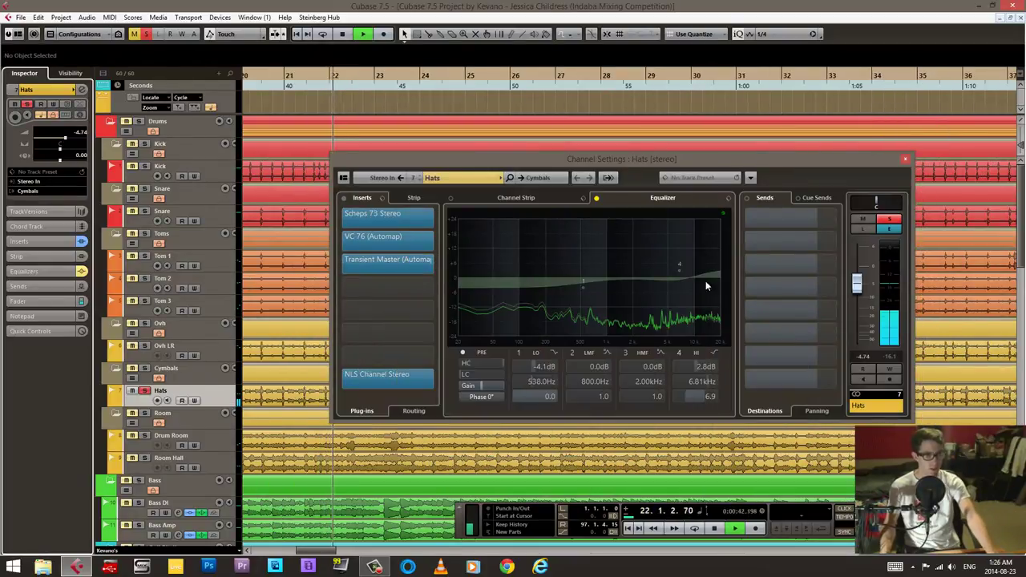
Compare the Hats EQ on and off, leave it active, check NLS Channel, and close settings
left_click(597, 200)
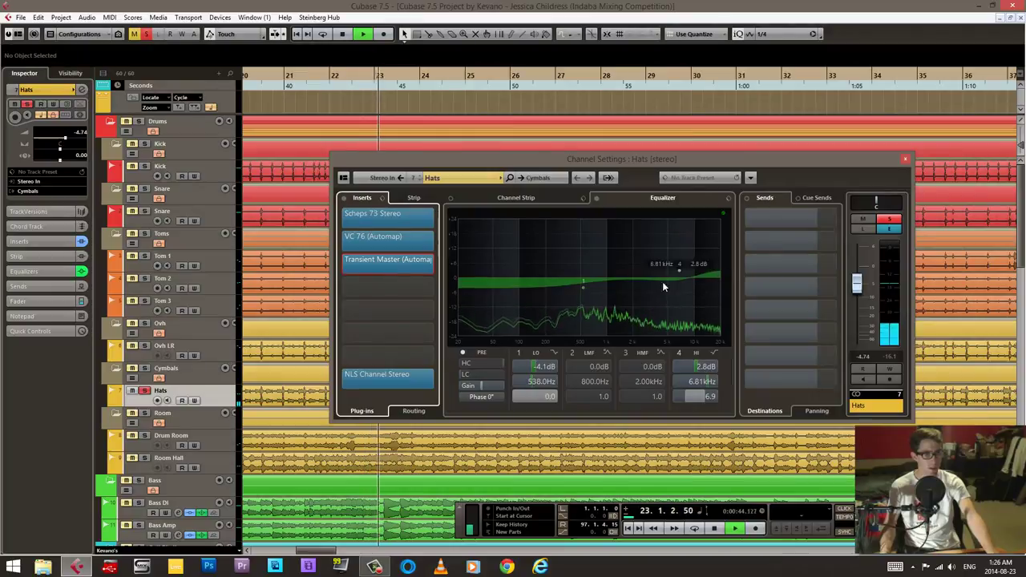
left_click(597, 199)
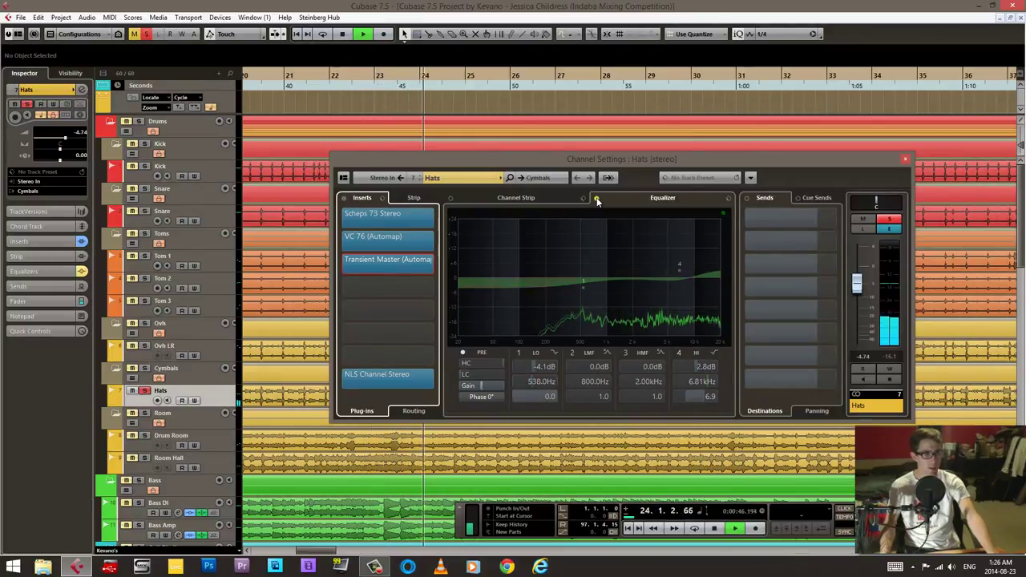
left_click(597, 199)
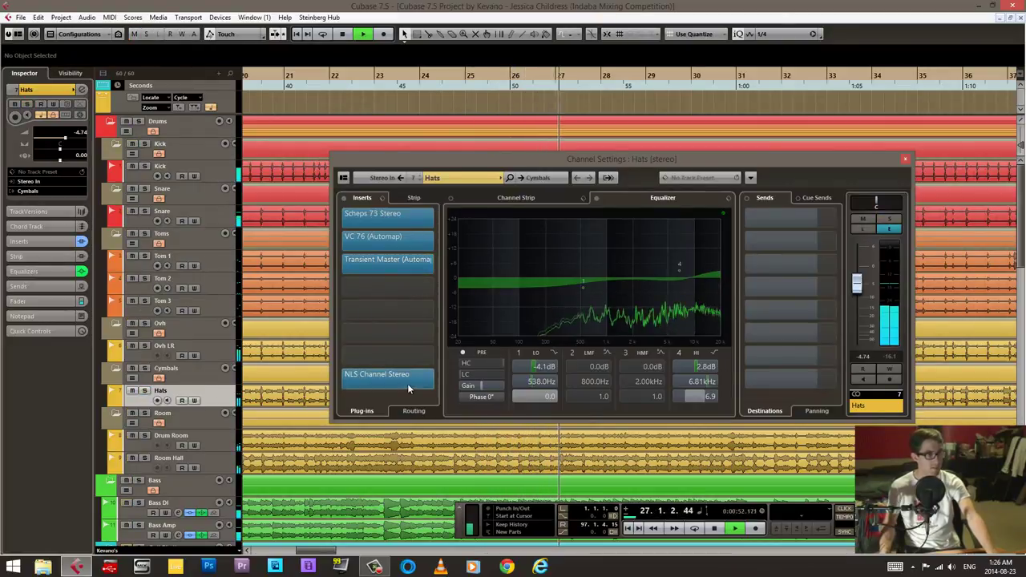
left_click(377, 375)
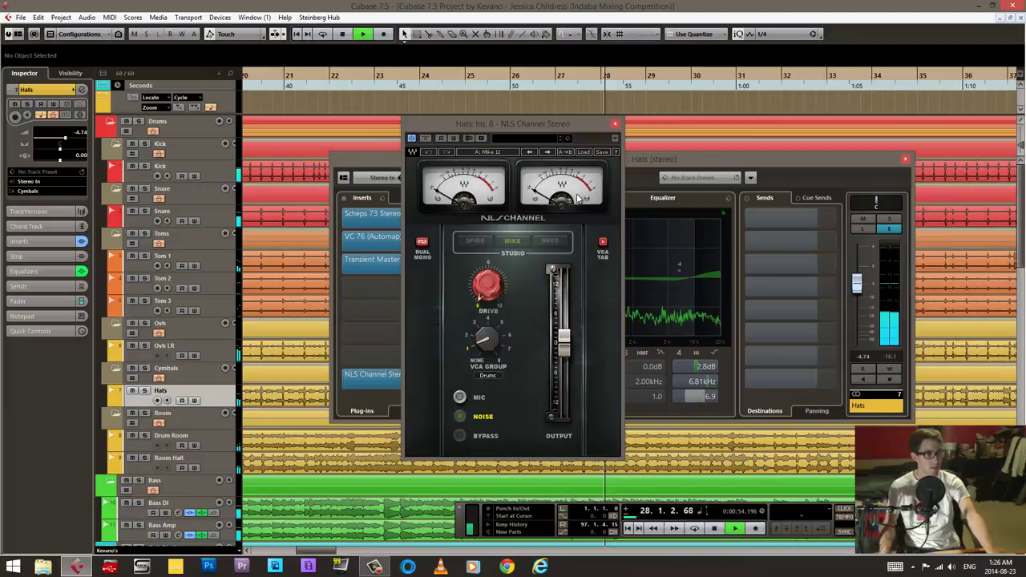
left_click(615, 124)
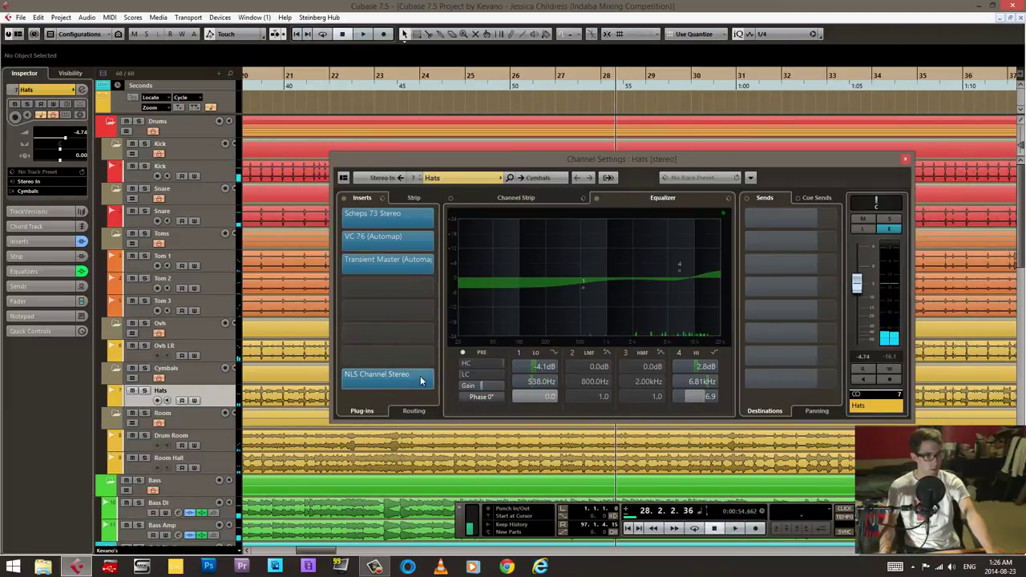
left_click(906, 159)
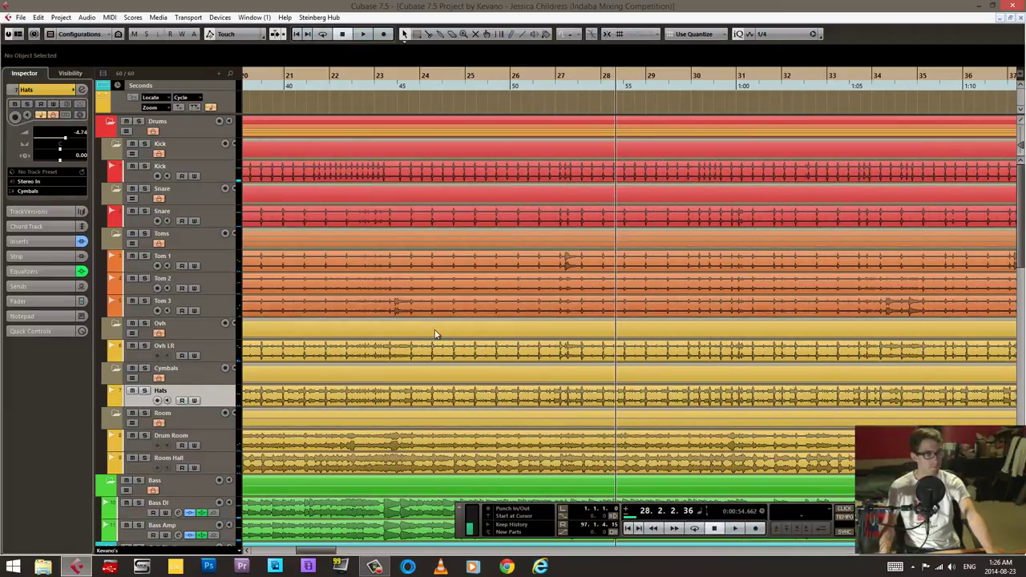
Select the Drum Room track and open its channel settings from the Inspector
scroll(295, 257, "down", 3)
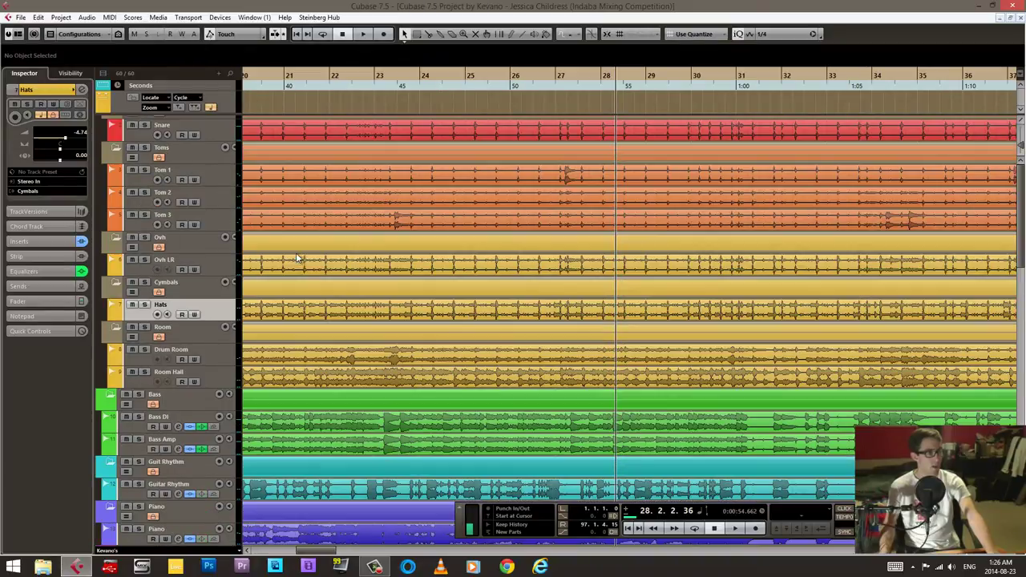
left_click(144, 366)
left_click(83, 90)
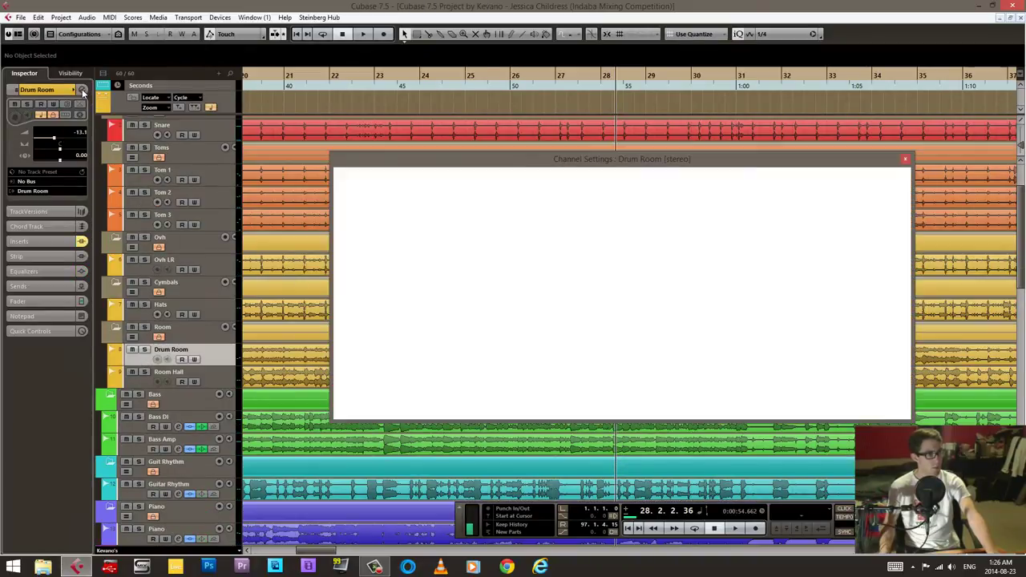
Solo the Drums folder and play, toggling Drum Room in and out of the mix to compare
scroll(268, 156, "up", 3)
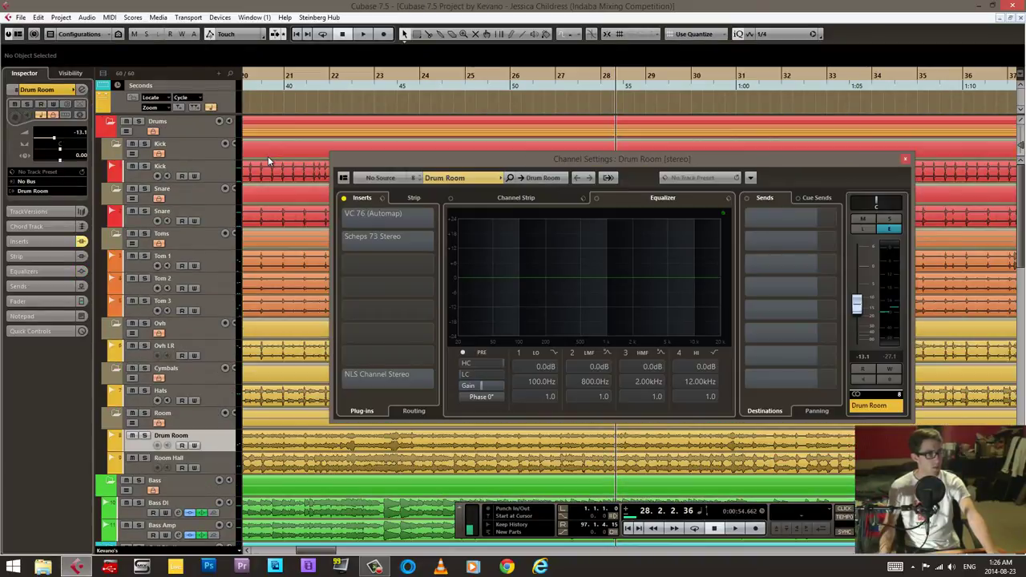
left_click(145, 121)
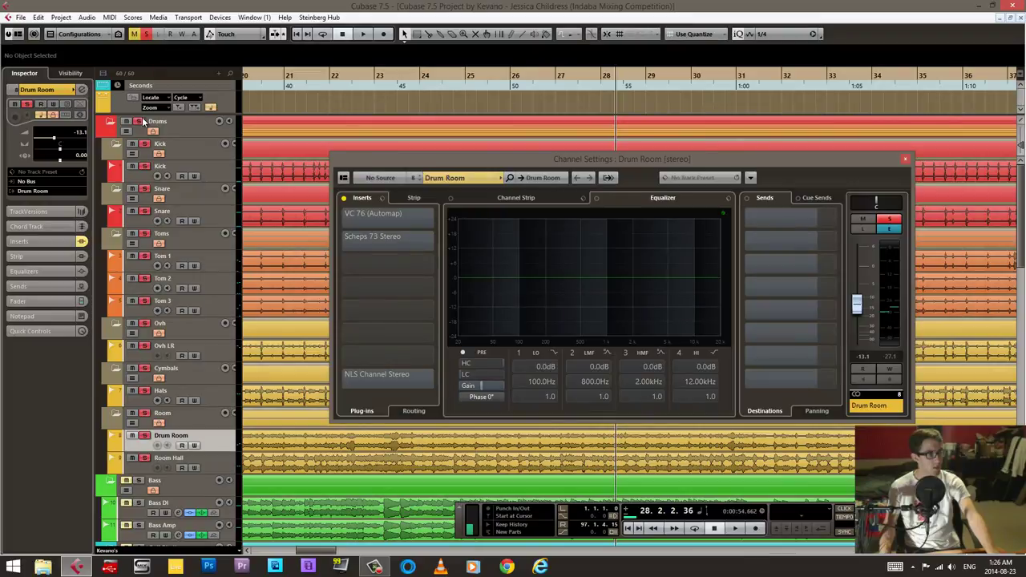
left_click(145, 413)
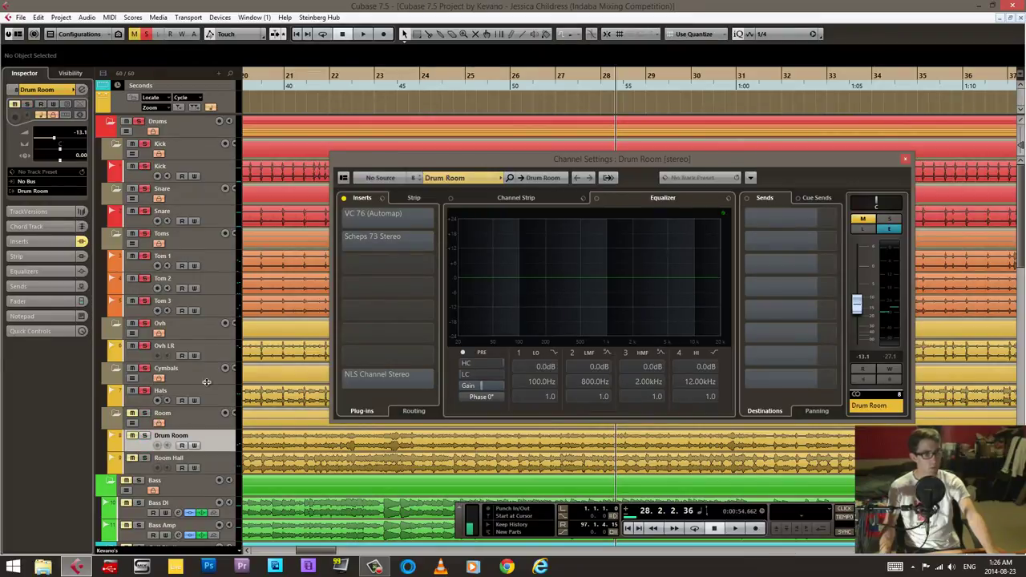
key("space")
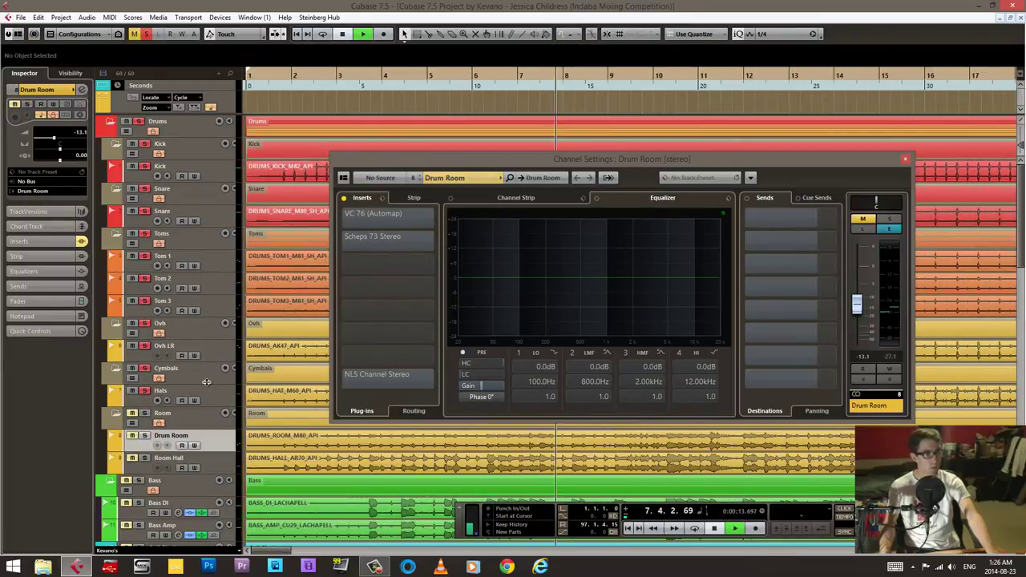
left_click(147, 416)
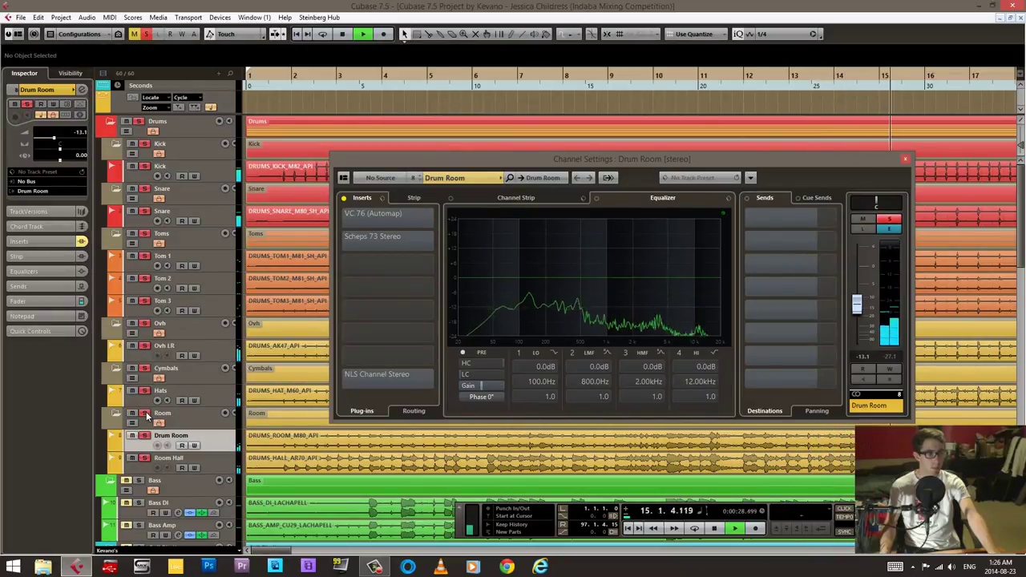
left_click(147, 415)
left_click(147, 436)
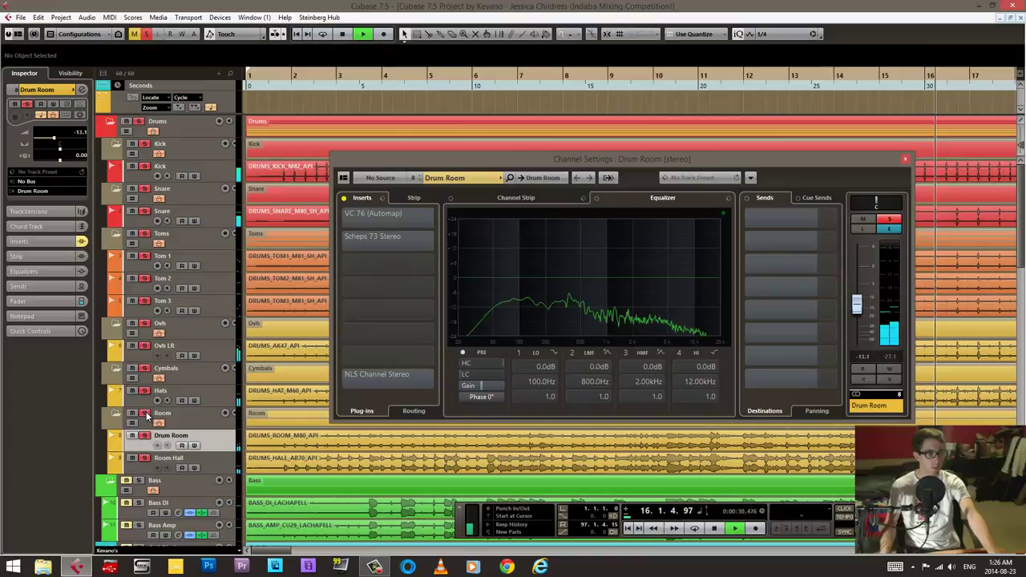
left_click(147, 436)
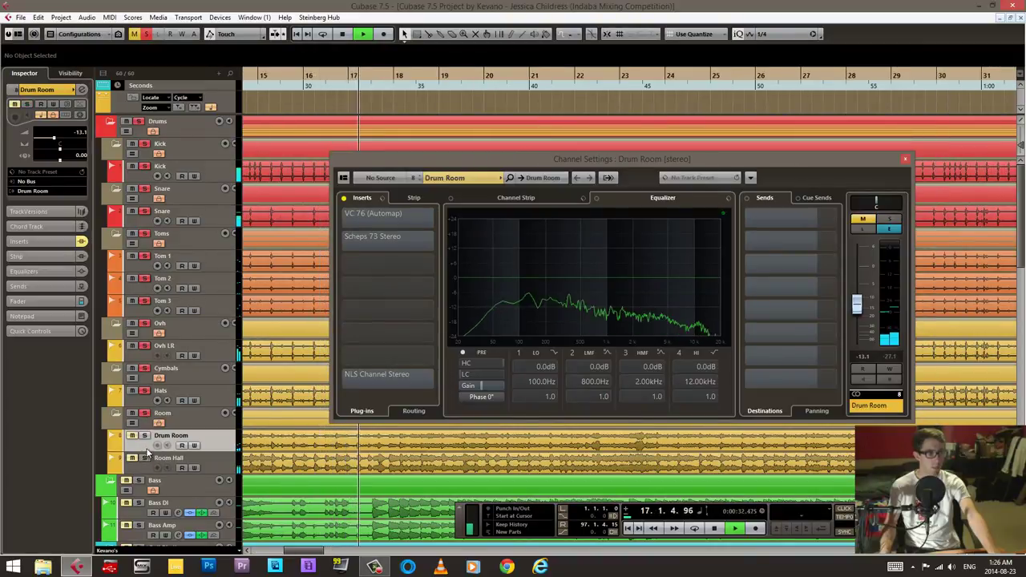
left_click(145, 435)
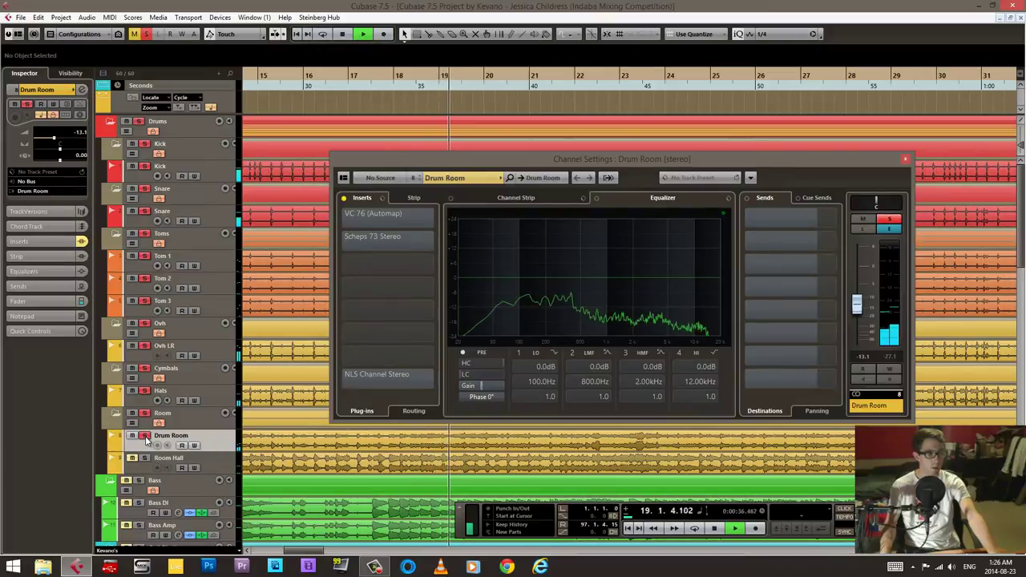
left_click(146, 436)
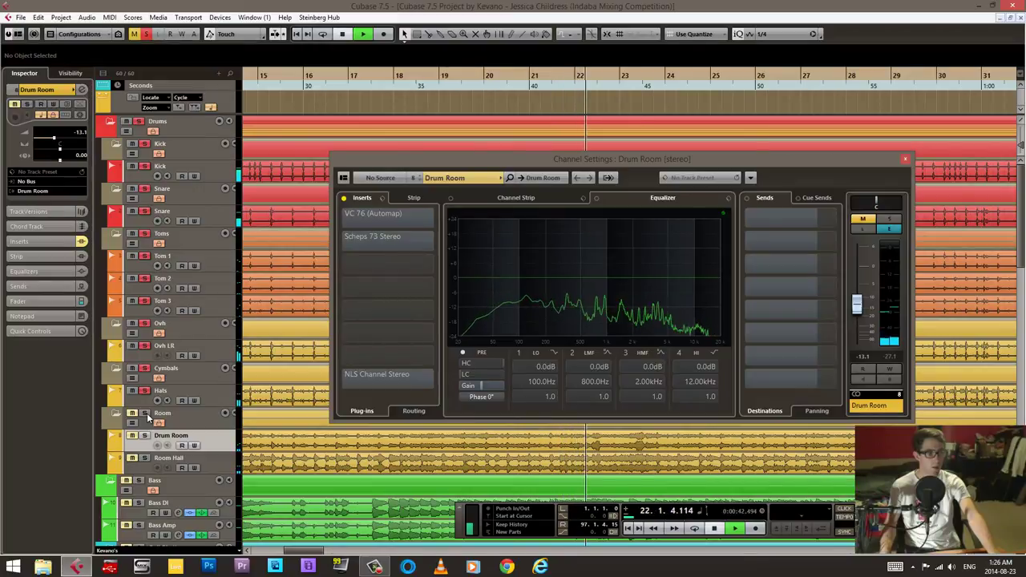
key("space")
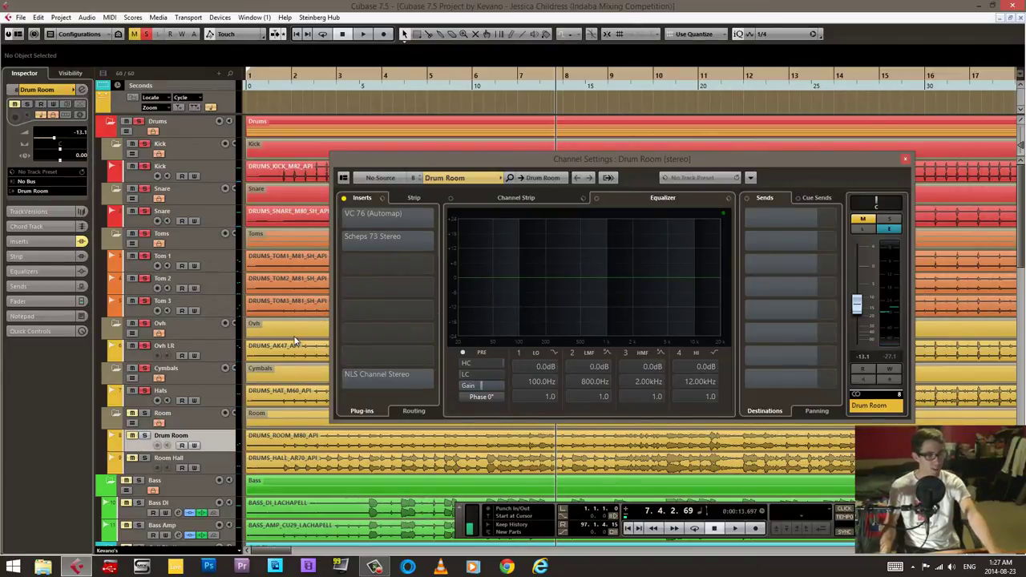
Toggle Drum Room's mute and solo during playback, then clear all solos and solo Drum Room alone
key("m")
key("s")
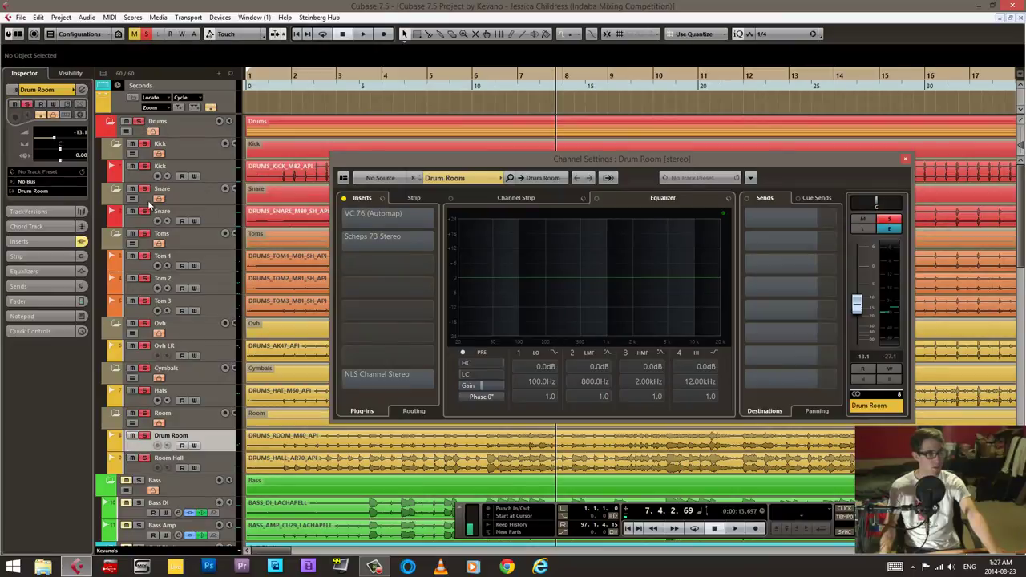
key("m")
key("s")
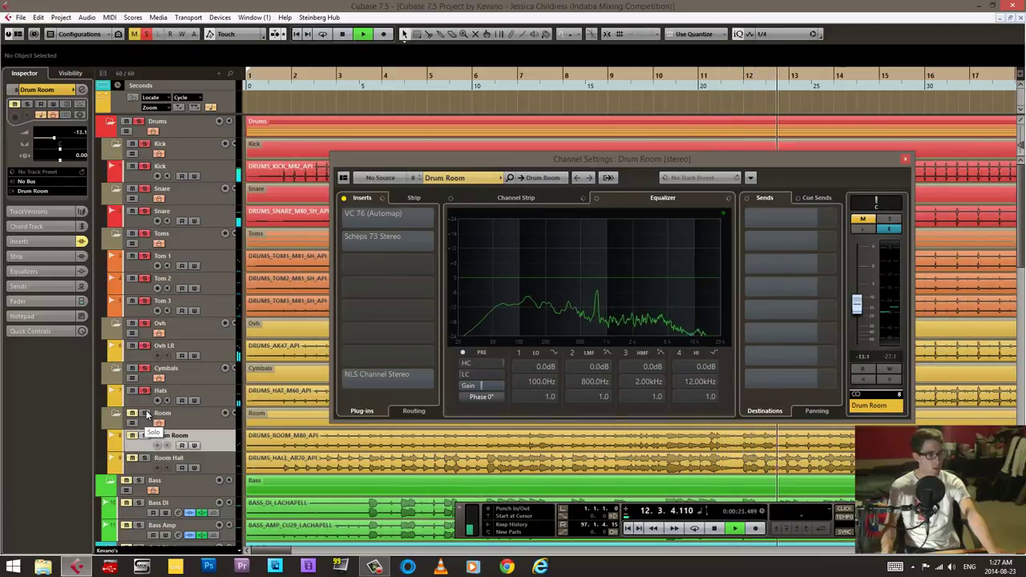
left_click(146, 414)
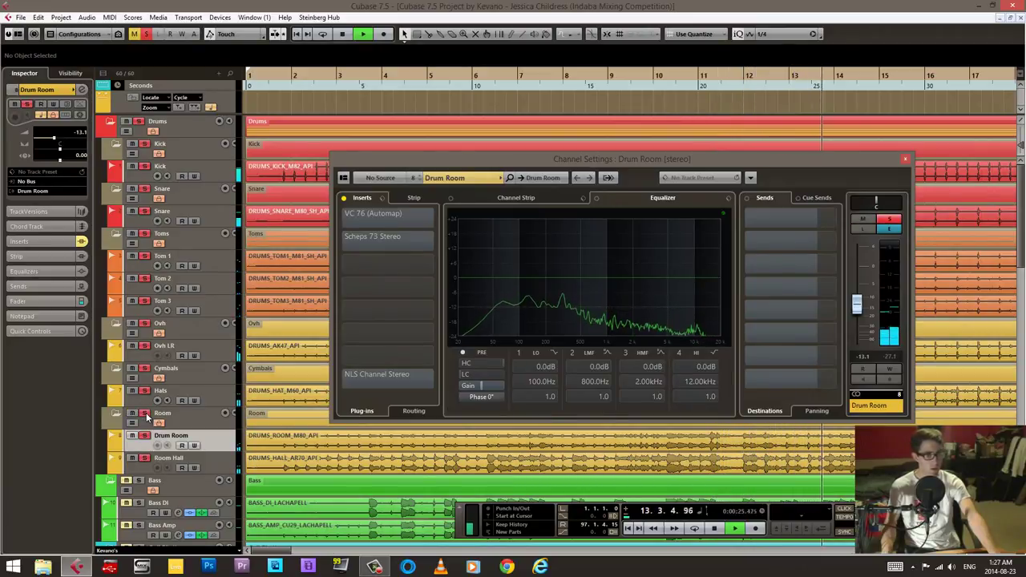
key("space")
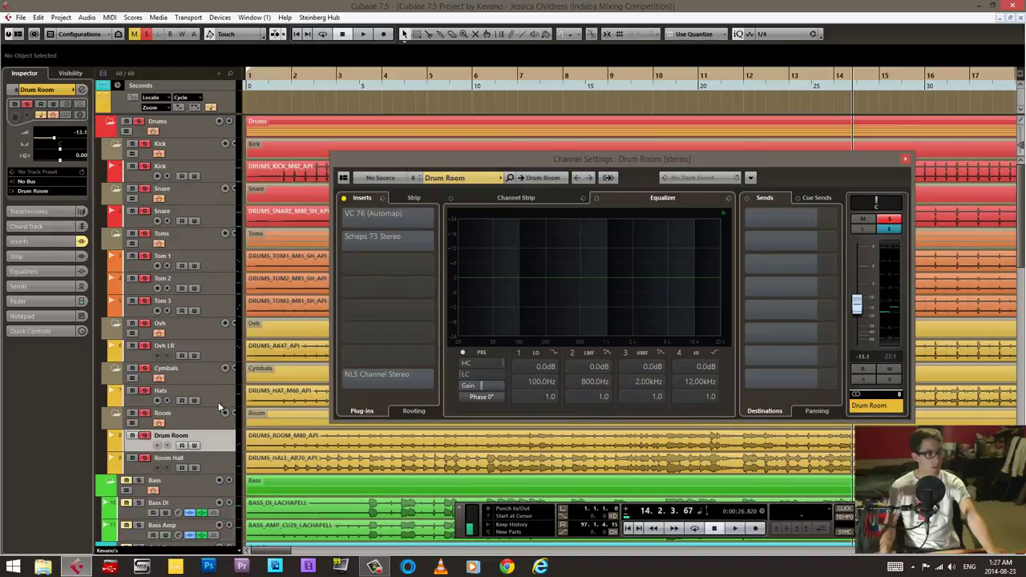
left_click(146, 34)
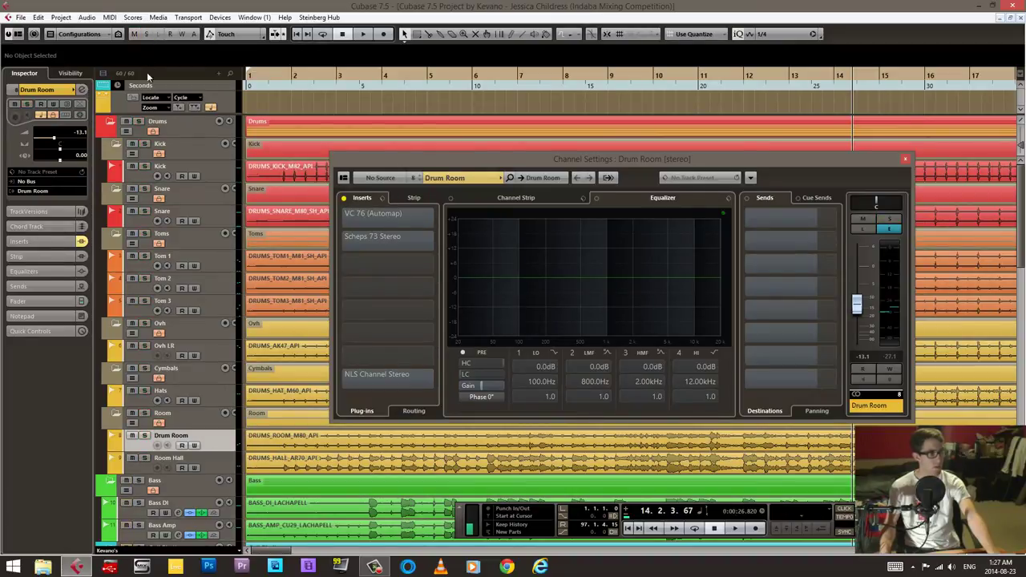
left_click(145, 436)
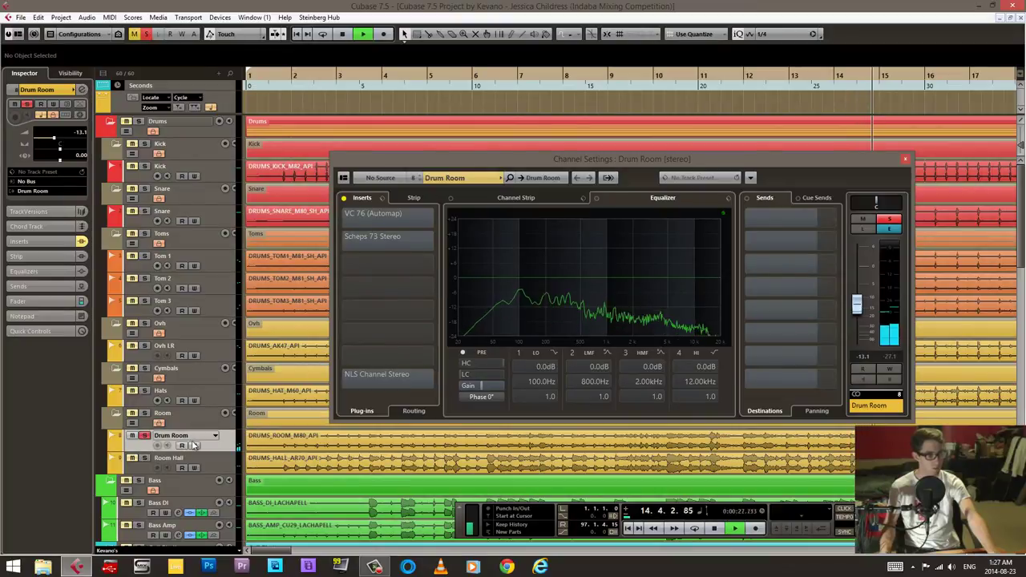
Re-enable the Drum Room inserts, close VC 76, and compare Scheps 73 bypassed versus active
left_click(344, 199)
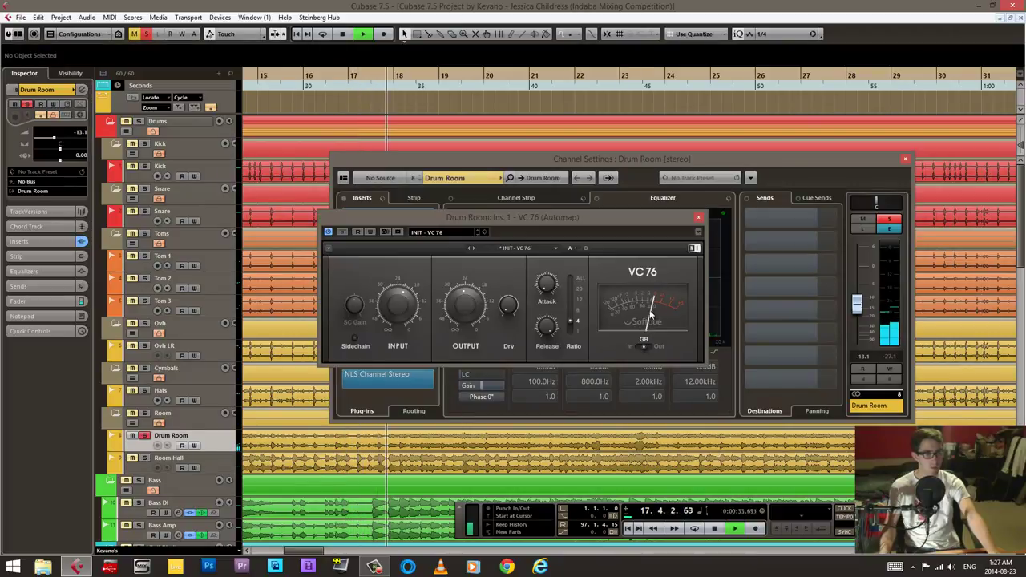
left_click(697, 219)
left_click(382, 251)
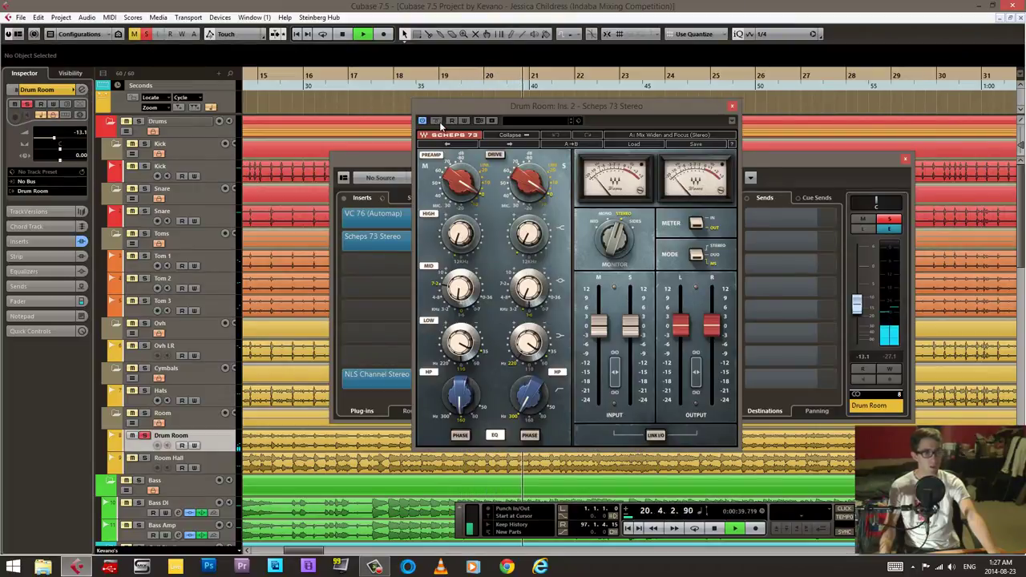
left_click(437, 122)
left_click(437, 122)
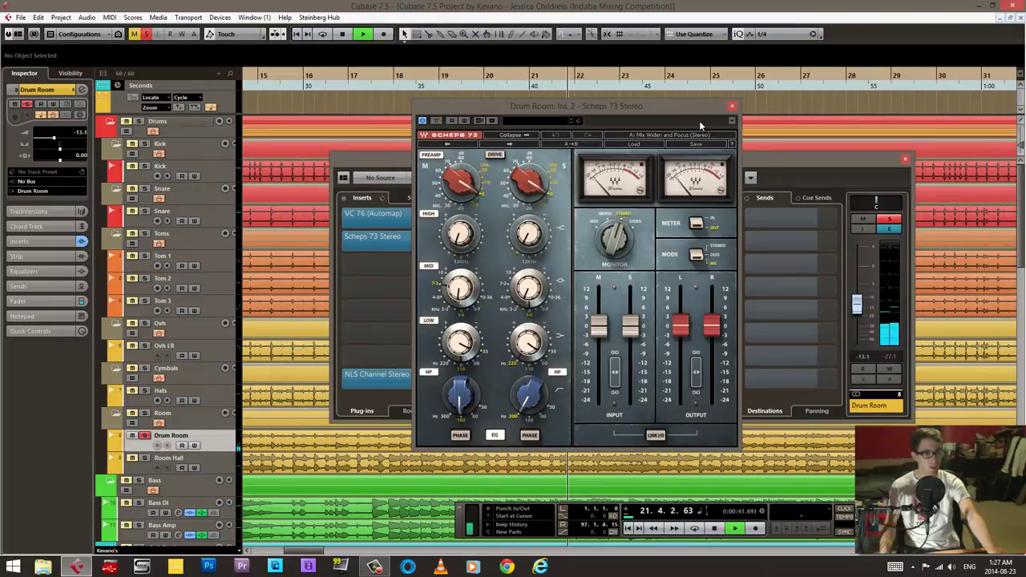
left_click(732, 107)
View the Drum Room NLS Channel Stereo editor, then close the channel settings
left_click(379, 375)
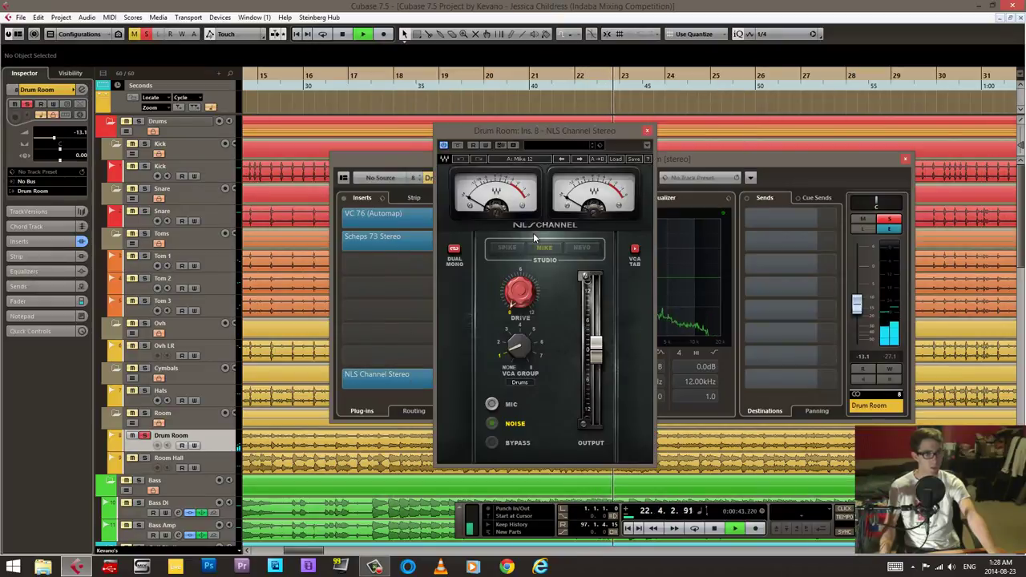
left_click(648, 130)
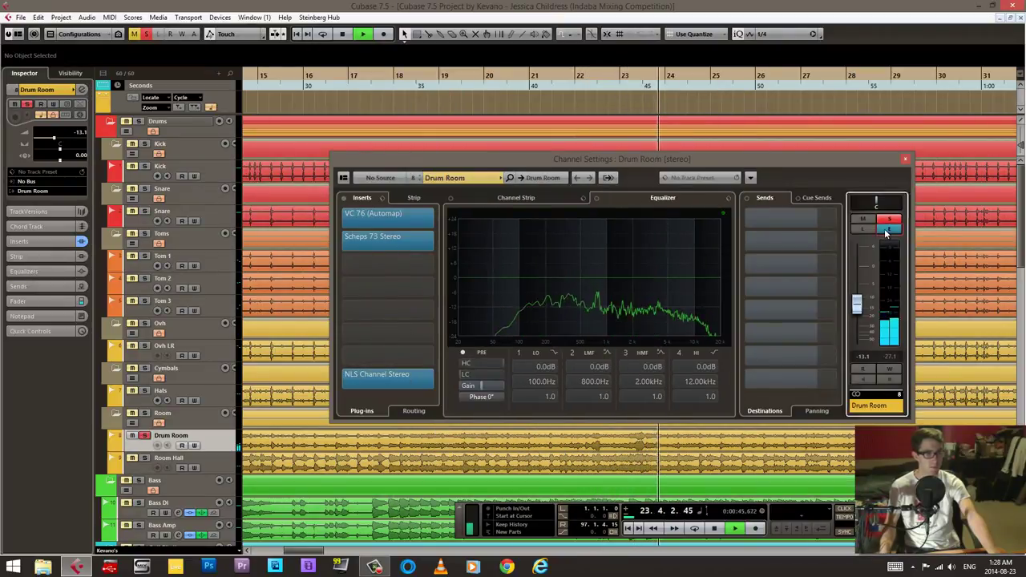
left_click(906, 159)
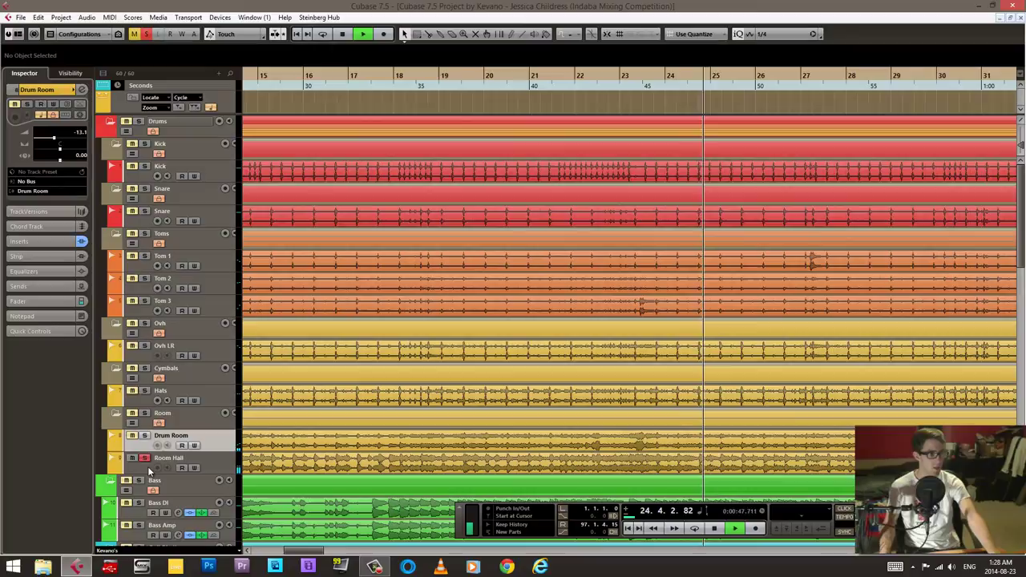
Move to Room Hall, open its channel settings with E, switch its inserts on, and view Scheps 73 Stereo
key("Down")
key("e")
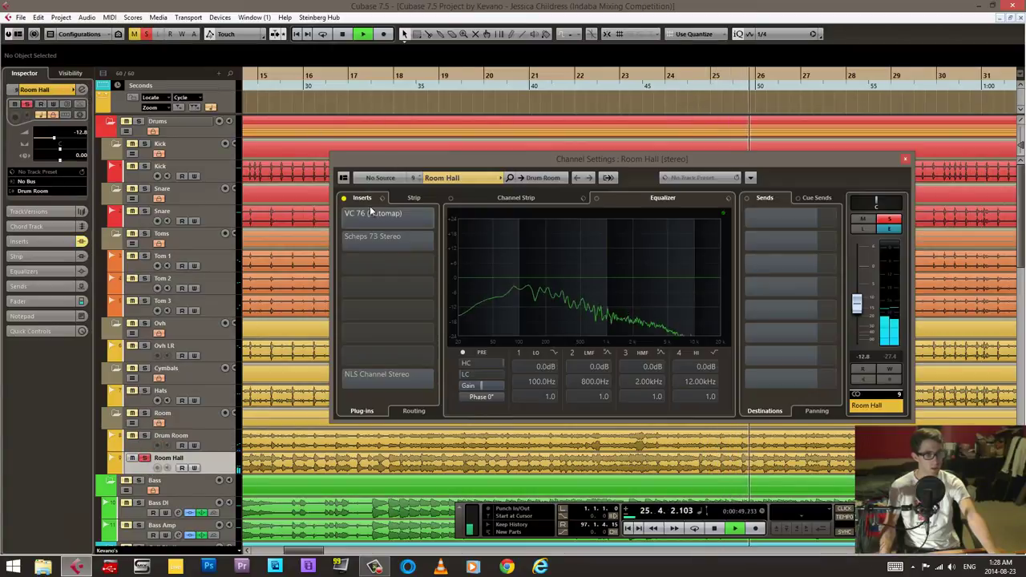
left_click(344, 198)
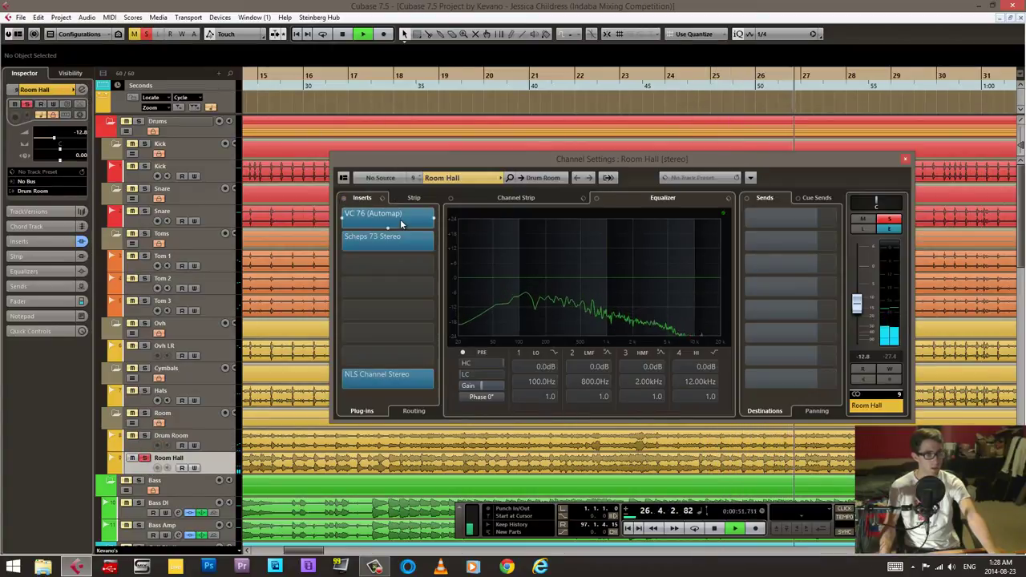
left_click(409, 245)
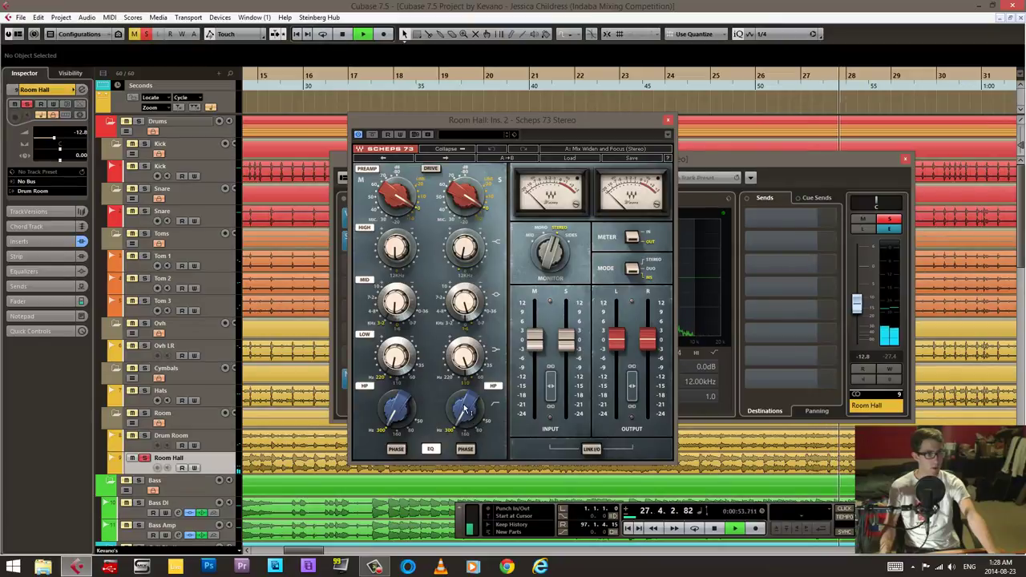
left_click(670, 121)
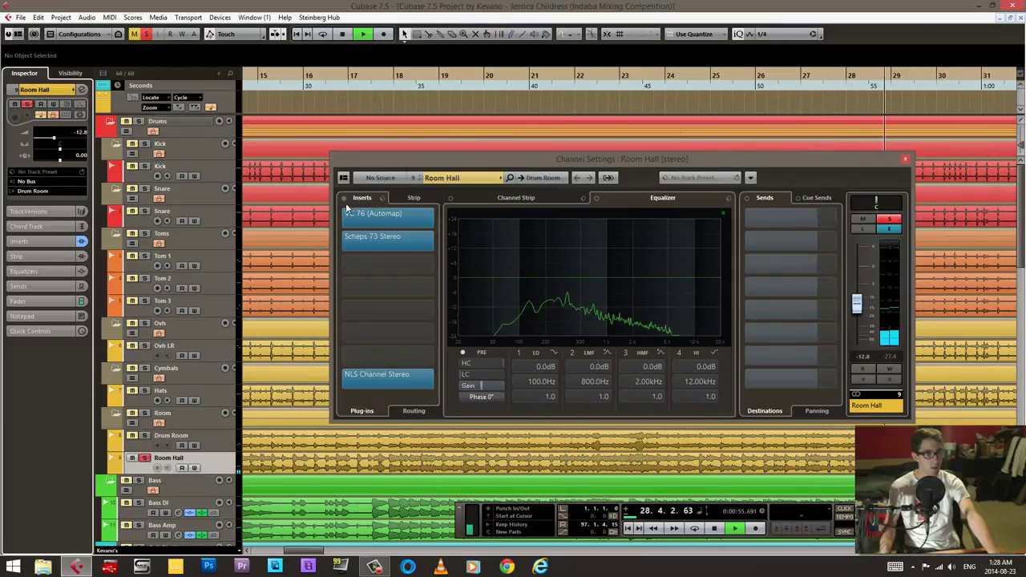
Compare Room Hall with inserts bypassed, leave them on, check NLS Channel Stereo, and close settings
left_click(344, 198)
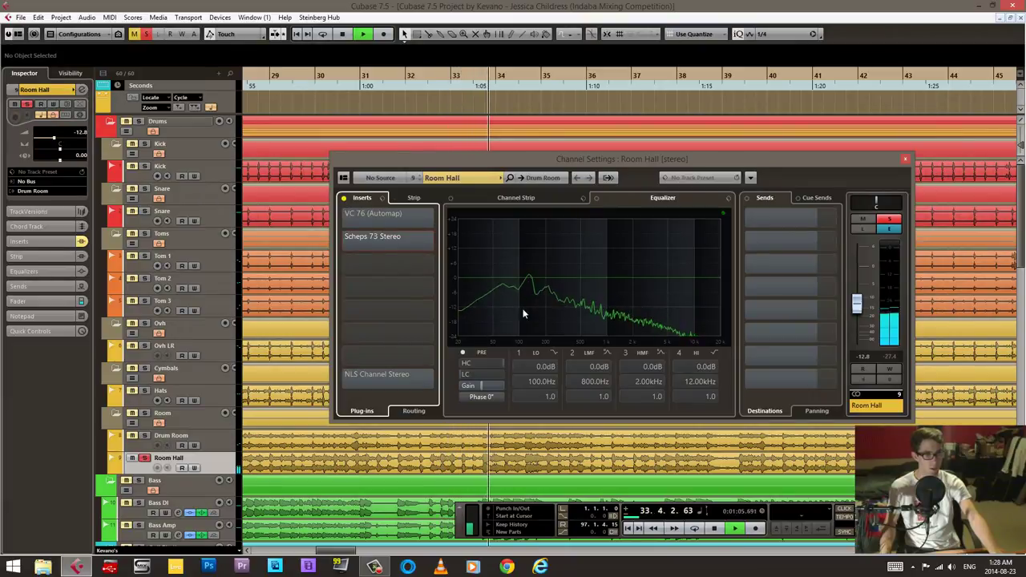
left_click(344, 197)
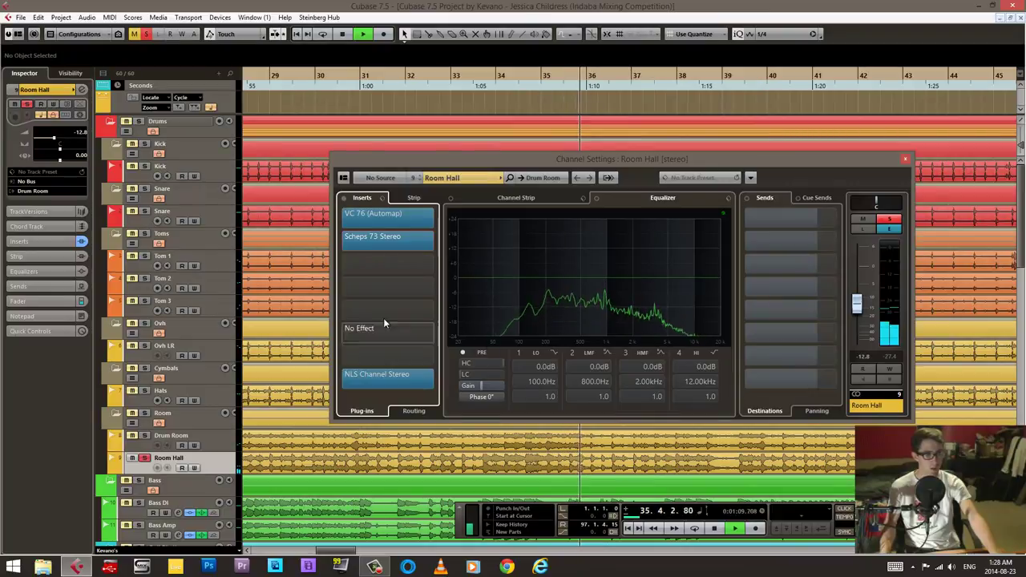
left_click(397, 375)
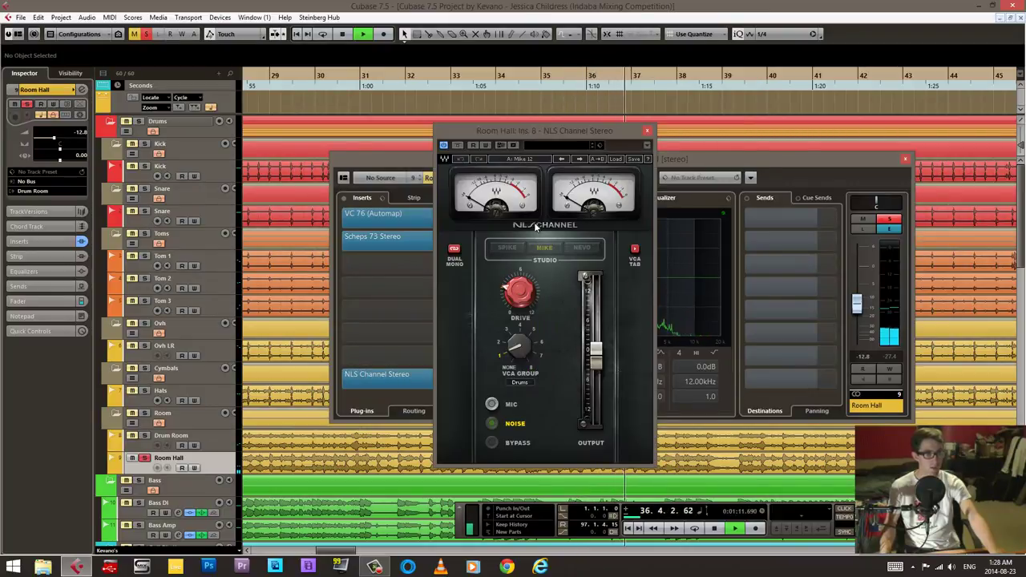
left_click(647, 130)
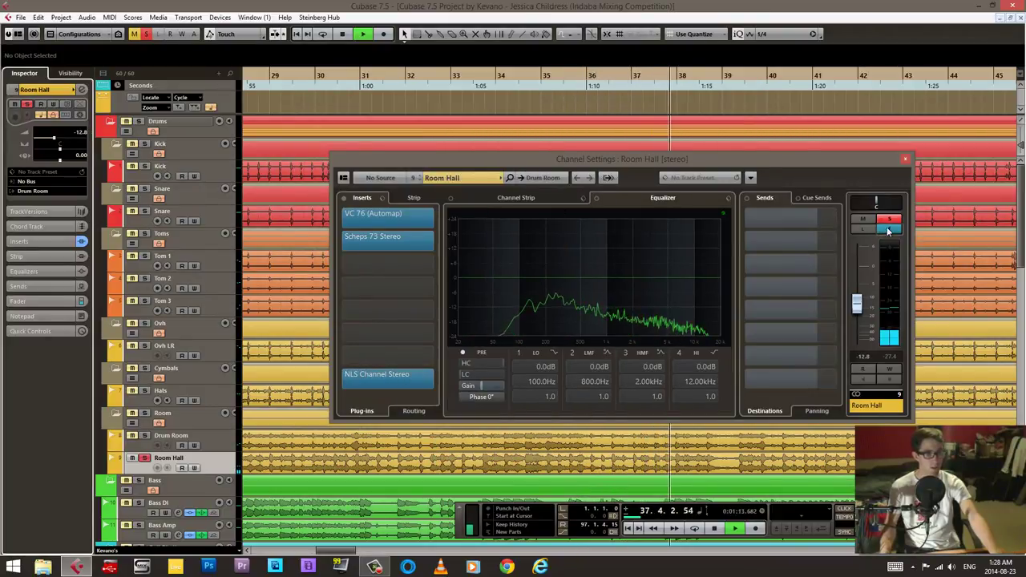
left_click(905, 159)
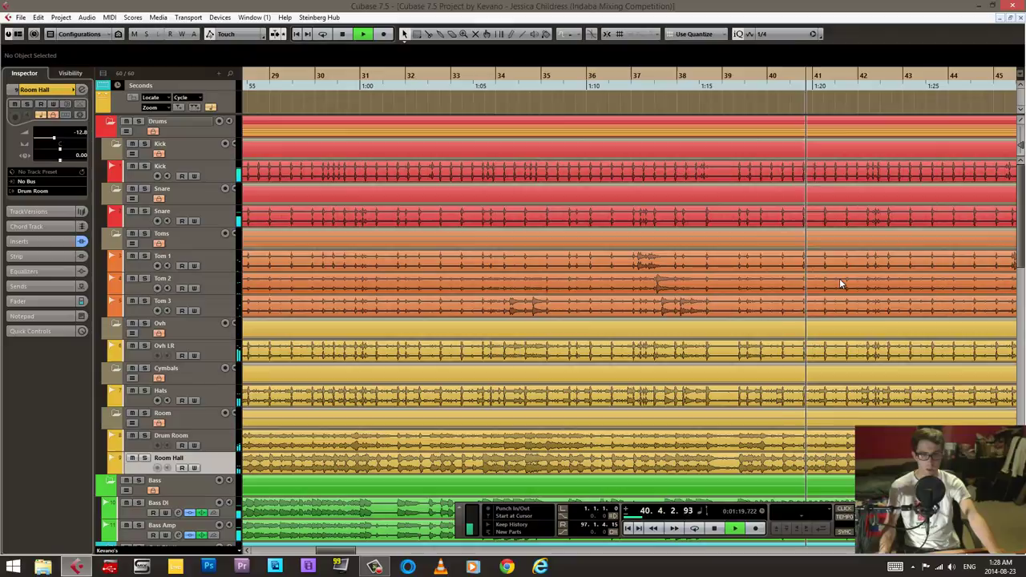
Stop playback around bar 46 and pan the arrangement back to earlier bars
scroll(671, 273, "down", 4)
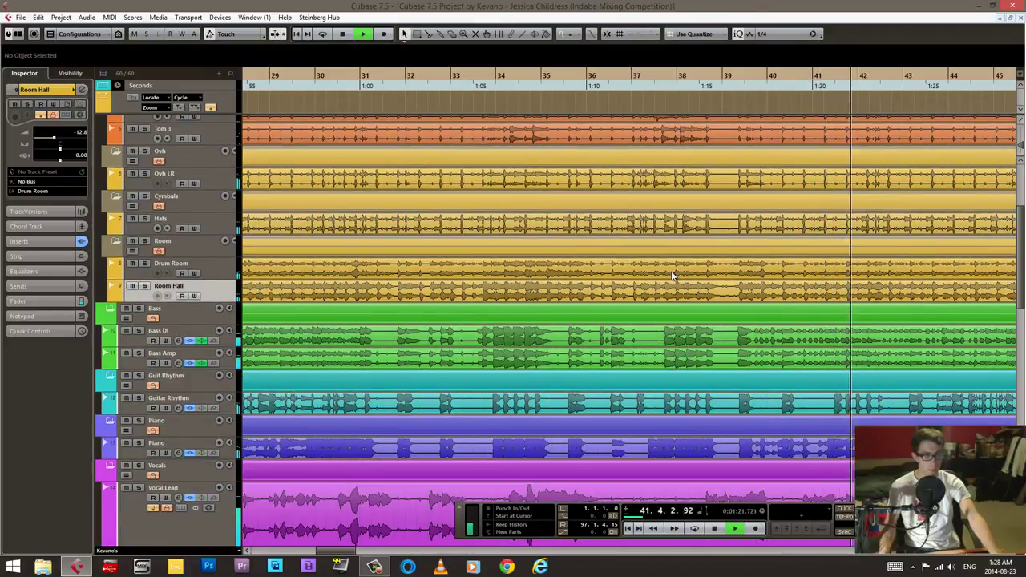
scroll(672, 275, "down", 2)
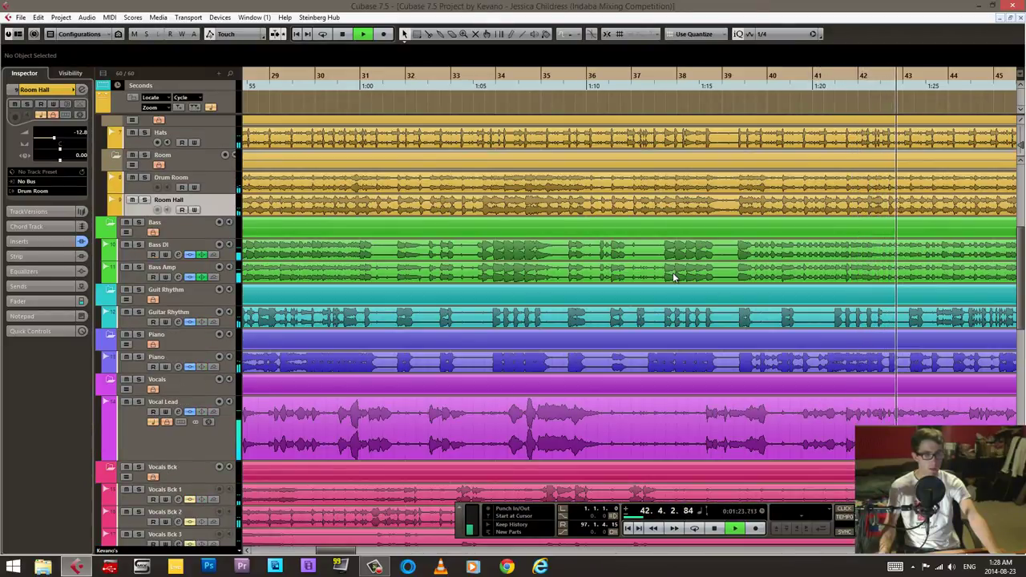
scroll(672, 275, "down", 2)
scroll(672, 277, "up", 8)
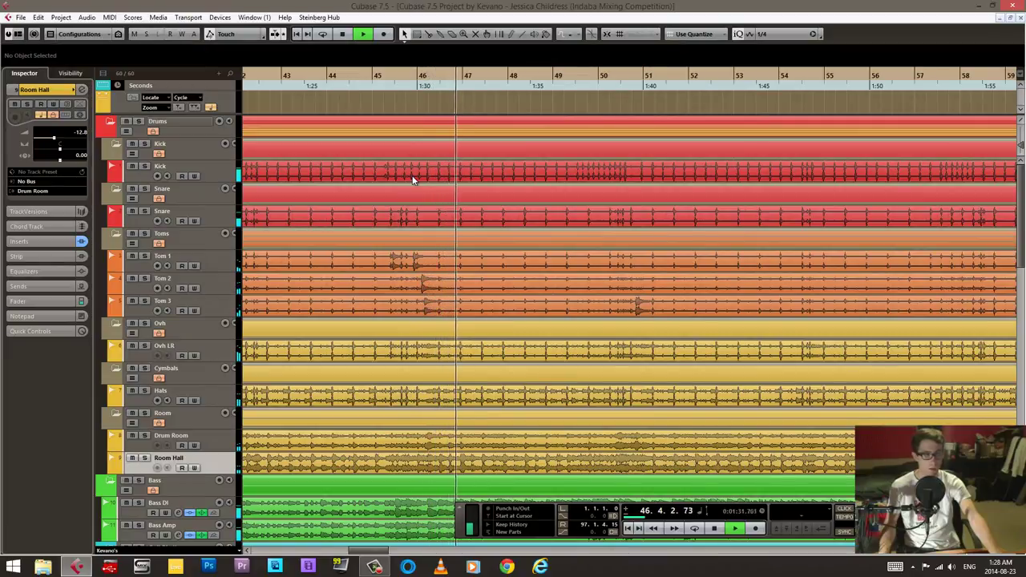
key("space")
left_click_drag(389, 279, 707, 271)
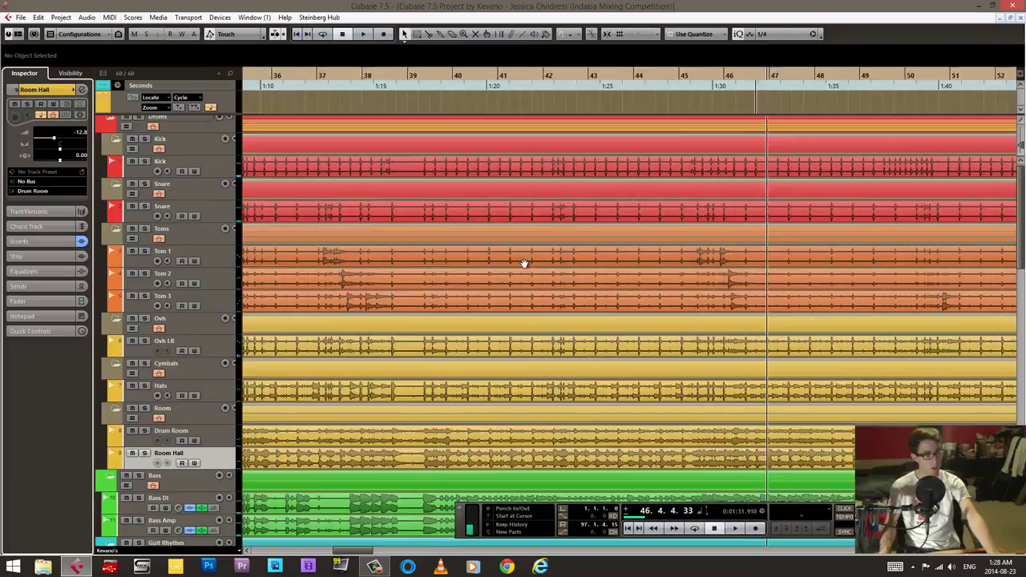
left_click_drag(524, 264, 545, 268)
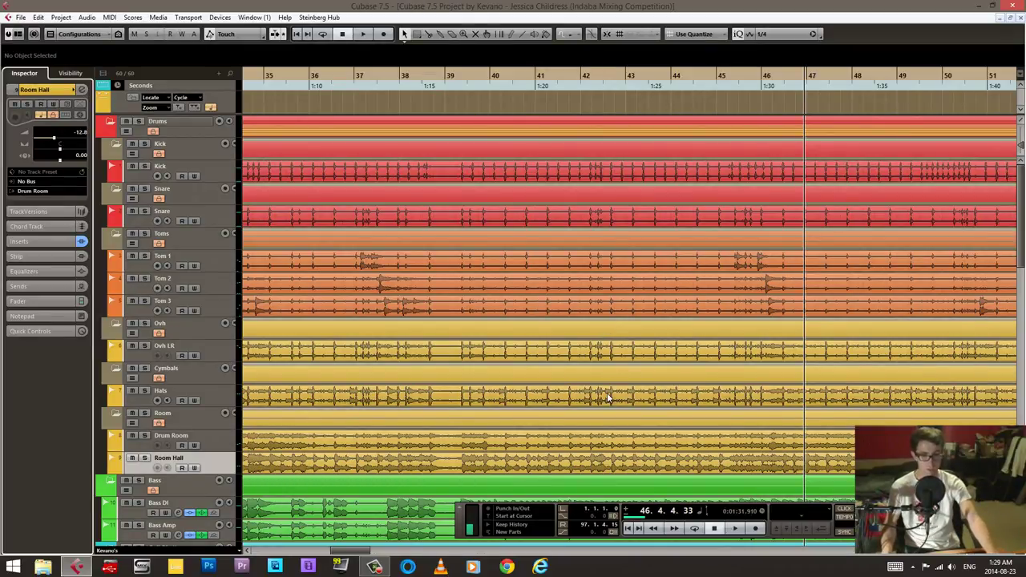
Scroll down the track list and select the Vocals Bck 1 track
scroll(481, 381, "down", 5)
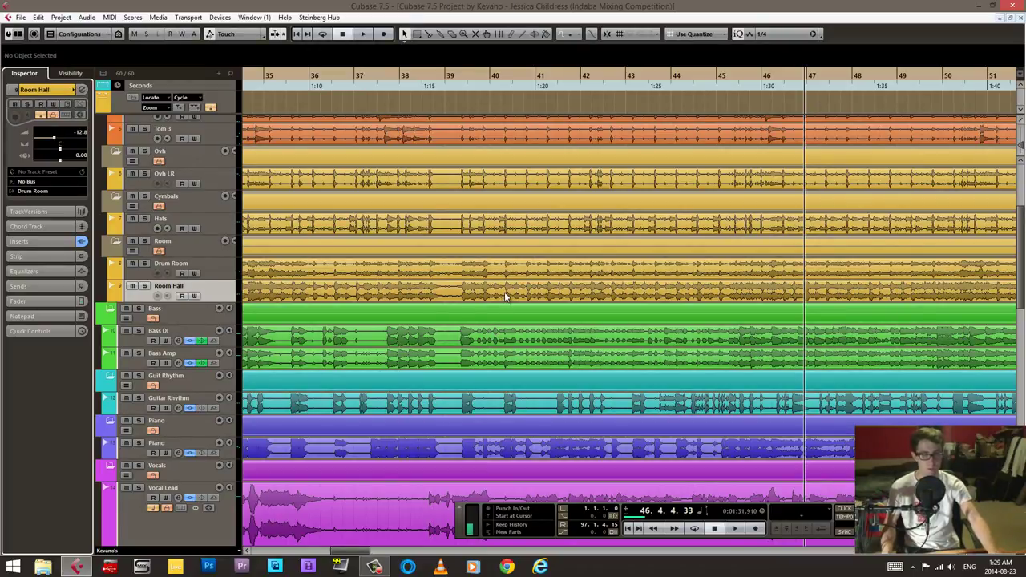
scroll(430, 284, "down", 5)
left_click(200, 406)
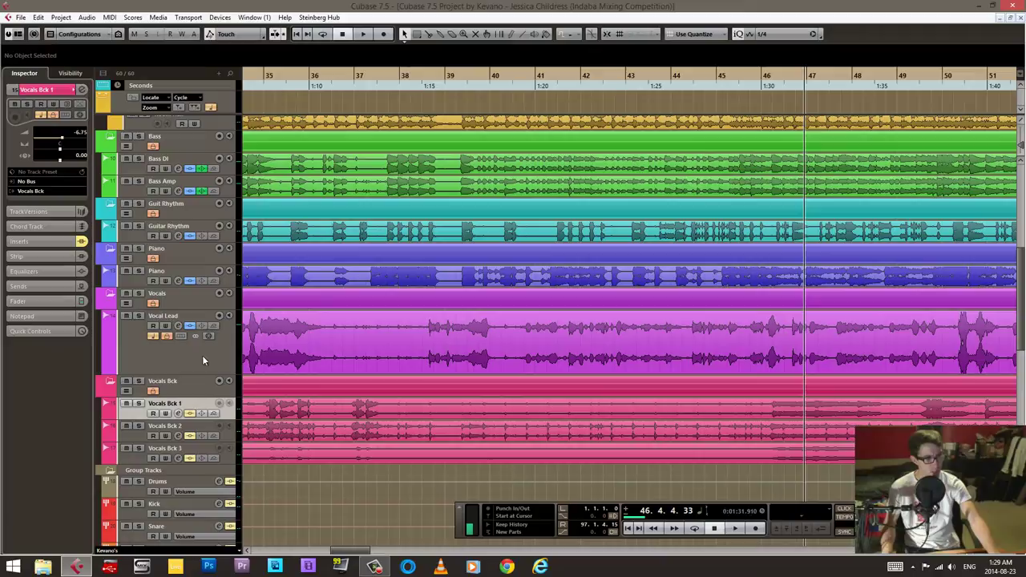
Open the Vocals Bck 1 channel settings, solo it, and play from bar 31
left_click(83, 90)
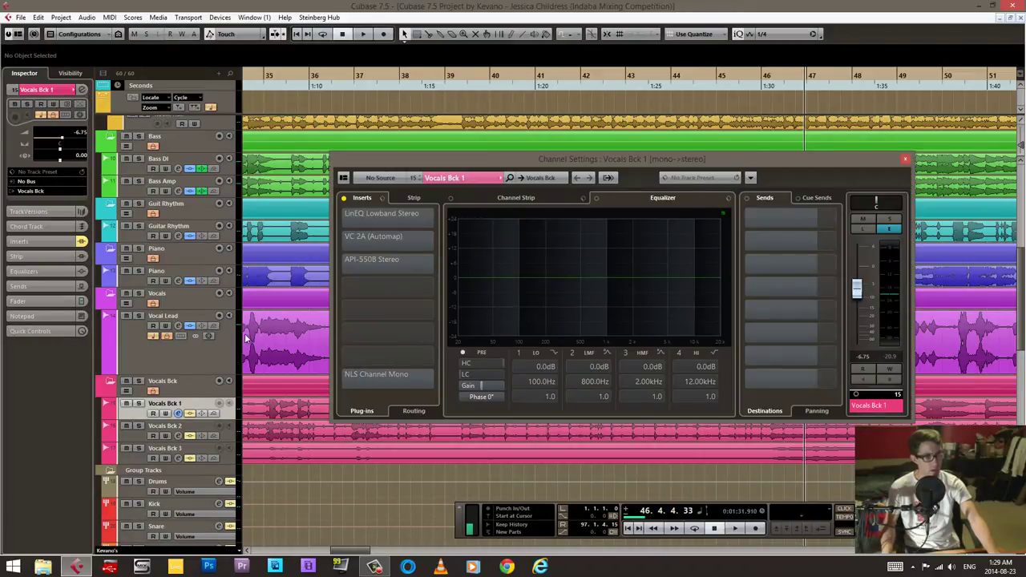
left_click(140, 404)
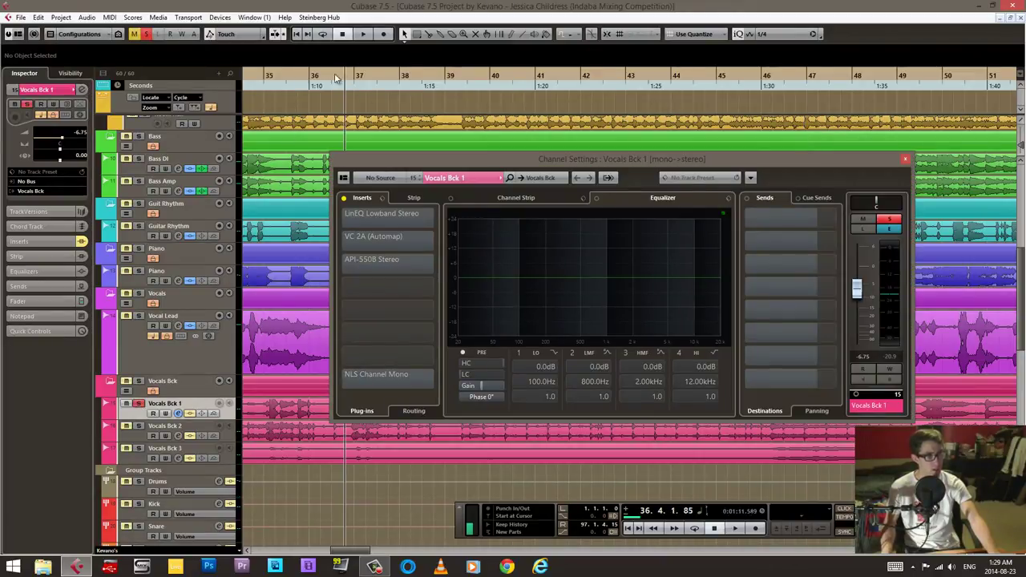
left_click(404, 90)
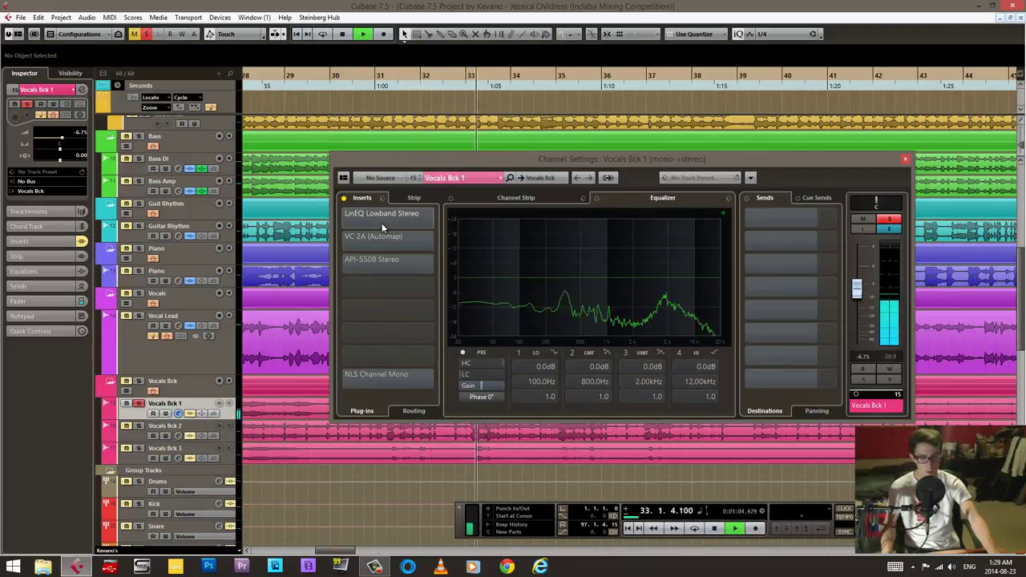
Switch the Vocals Bck 1 inserts on and audition the LinEQ Lowband Stereo editor, then stop
left_click(344, 199)
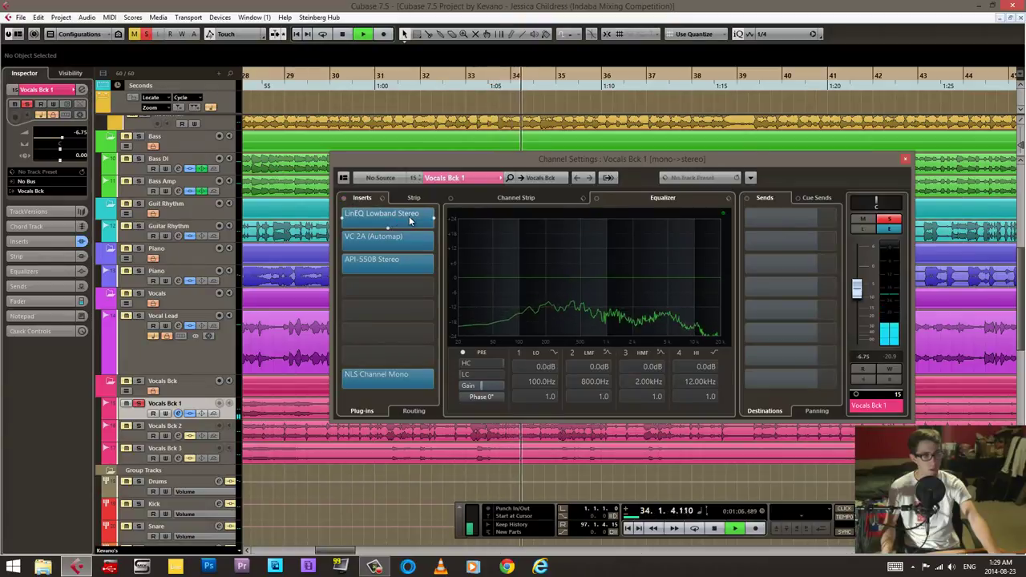
left_click(401, 214)
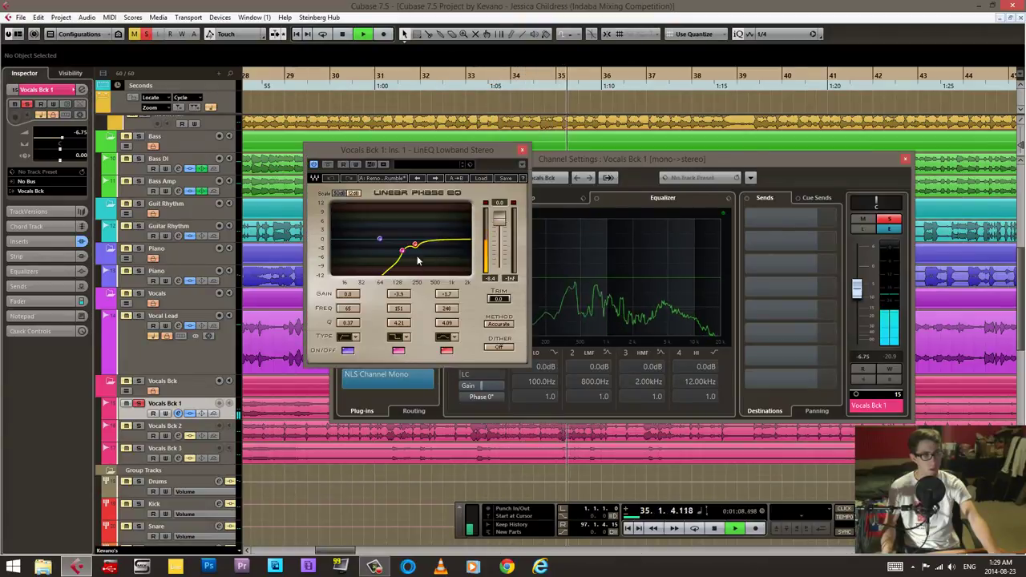
left_click(522, 150)
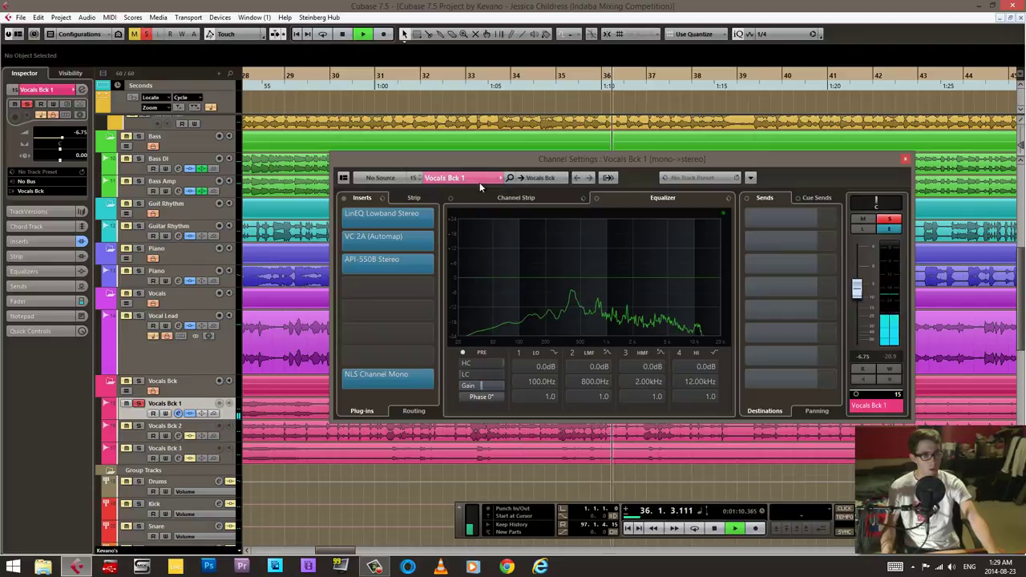
left_click(412, 221)
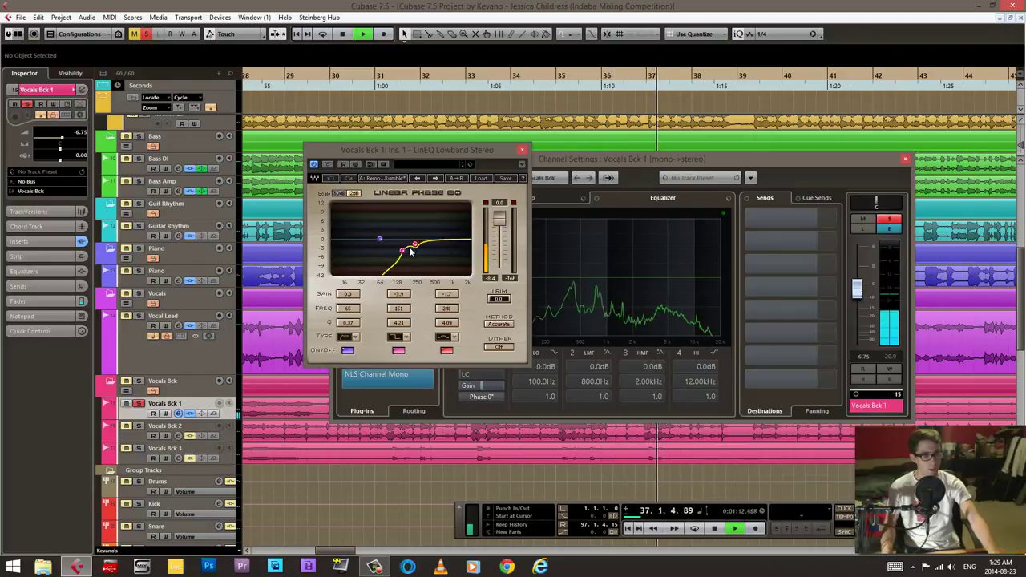
left_click(522, 150)
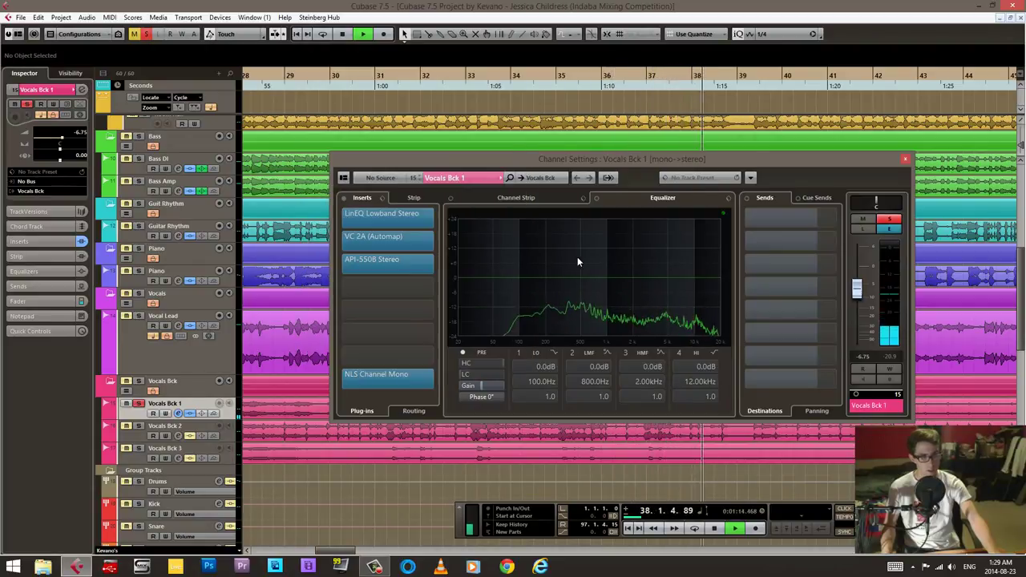
key("space")
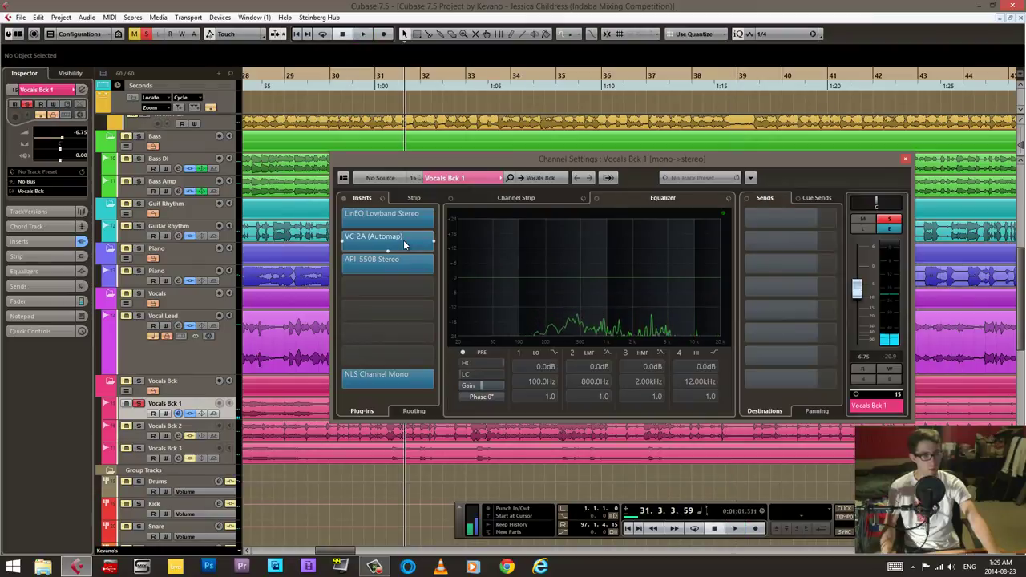
View the Vocals Bck 1 VC 2A compressor, stopping playback before closing it
left_click(411, 240)
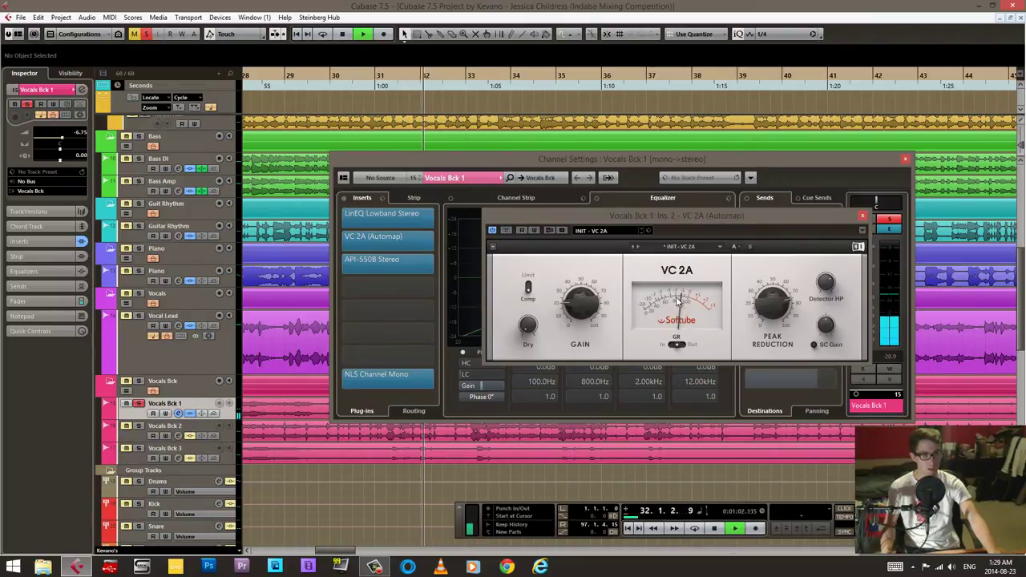
mouse_move(793, 295)
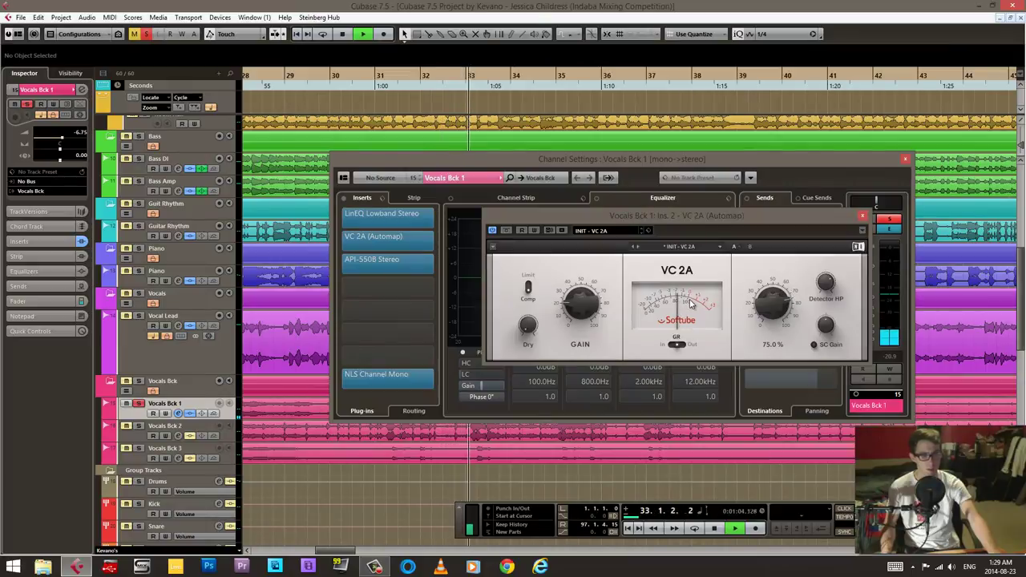
mouse_move(834, 296)
key("space")
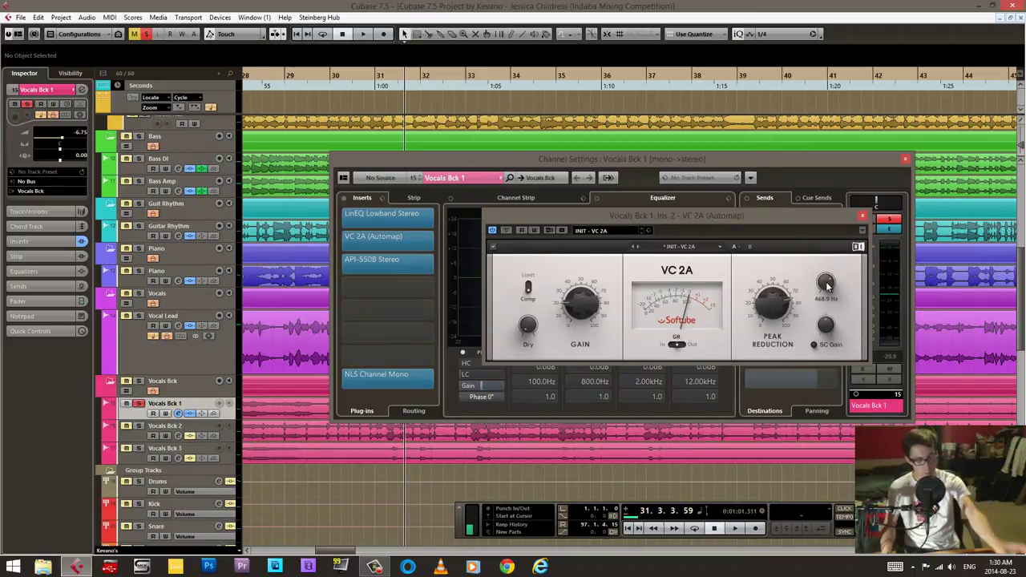
left_click(863, 216)
View the API-550B Stereo and NLS Channel Mono plug-ins, then close the channel settings
left_click(391, 261)
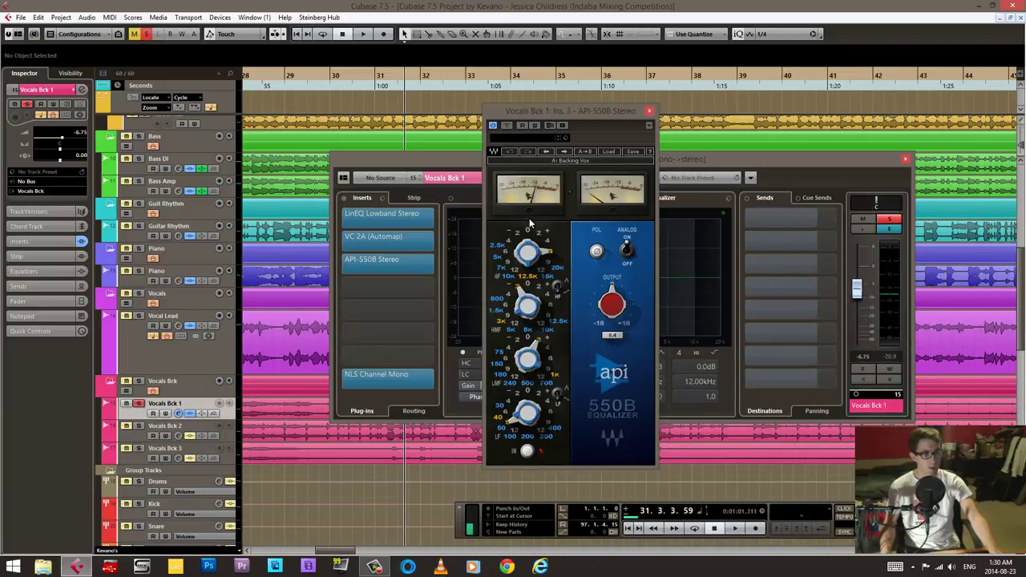
left_click(650, 110)
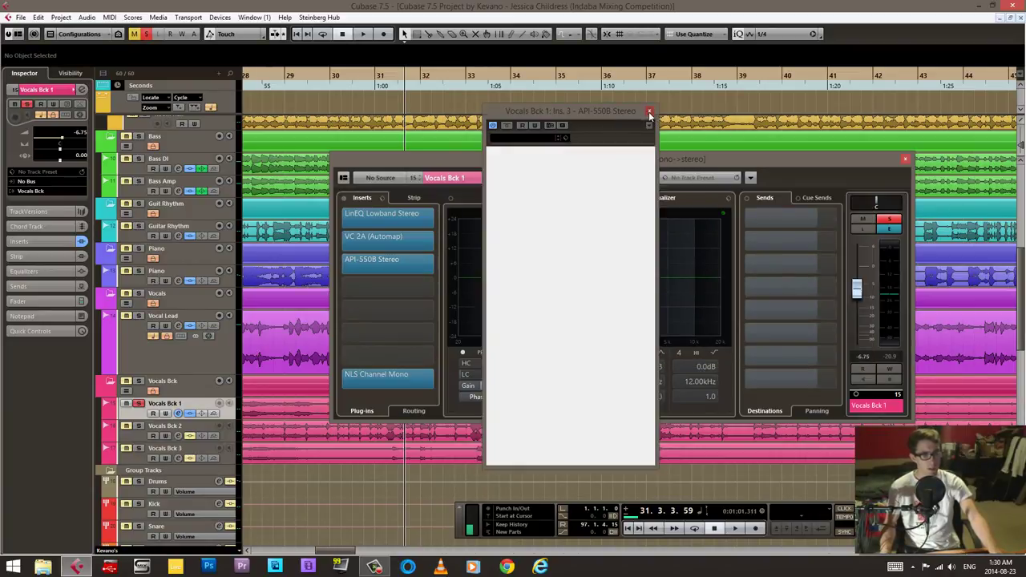
left_click(425, 375)
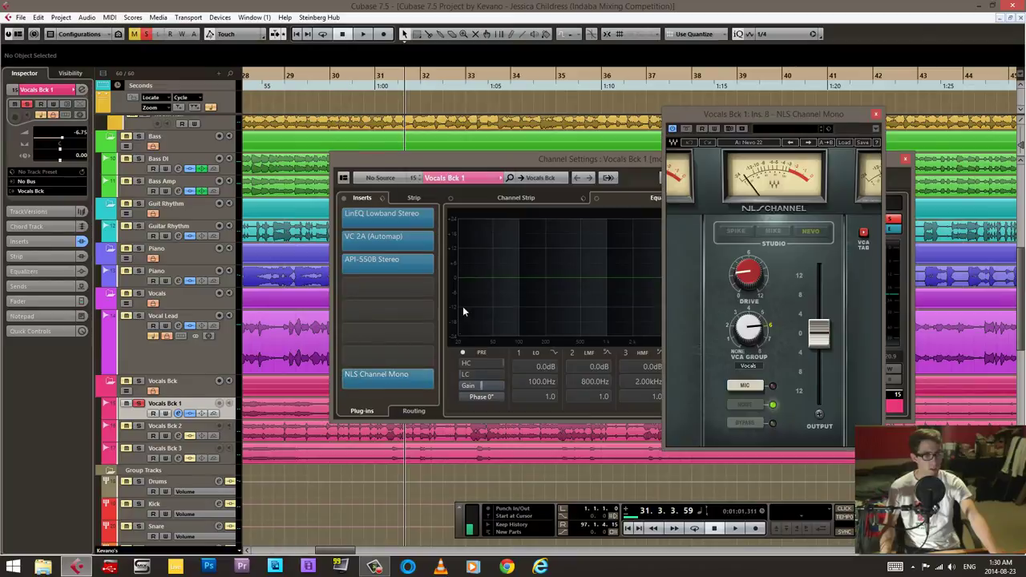
left_click(877, 115)
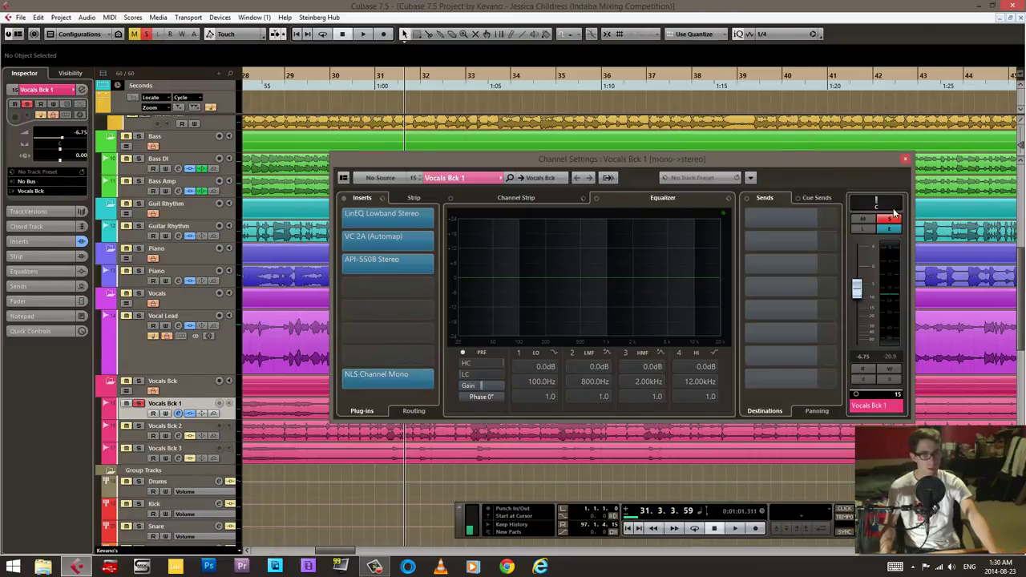
left_click(178, 413)
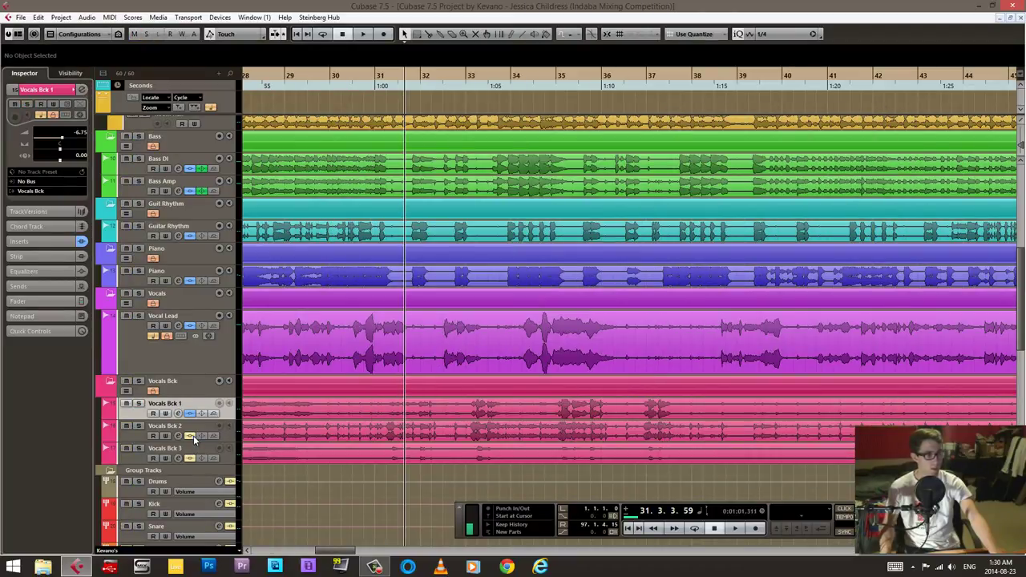
Select the Vocals Bck group track, expand its Inspector inserts, and close the MicroShift window
left_click(134, 434)
left_click(141, 462)
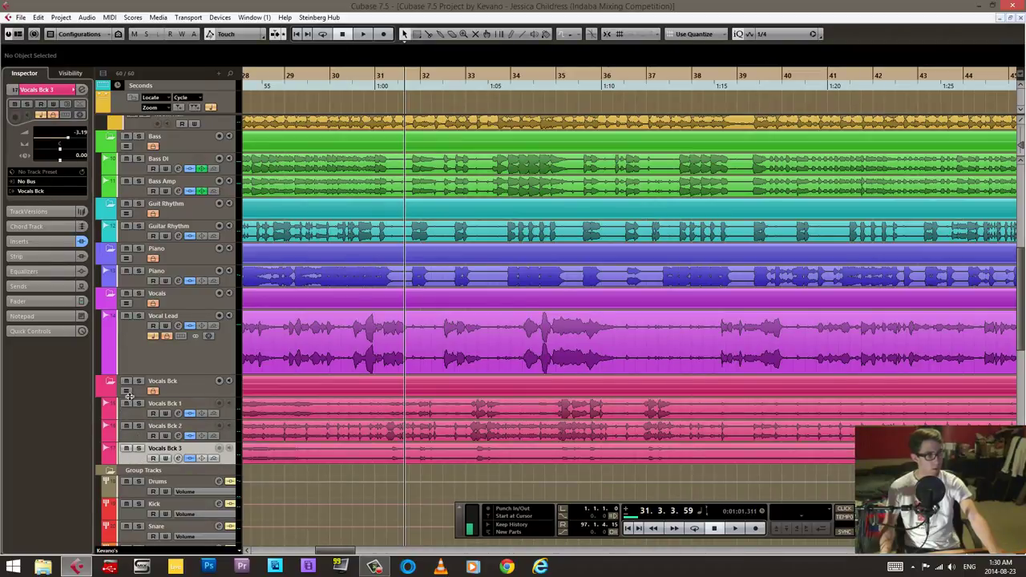
scroll(336, 380, "down", 8)
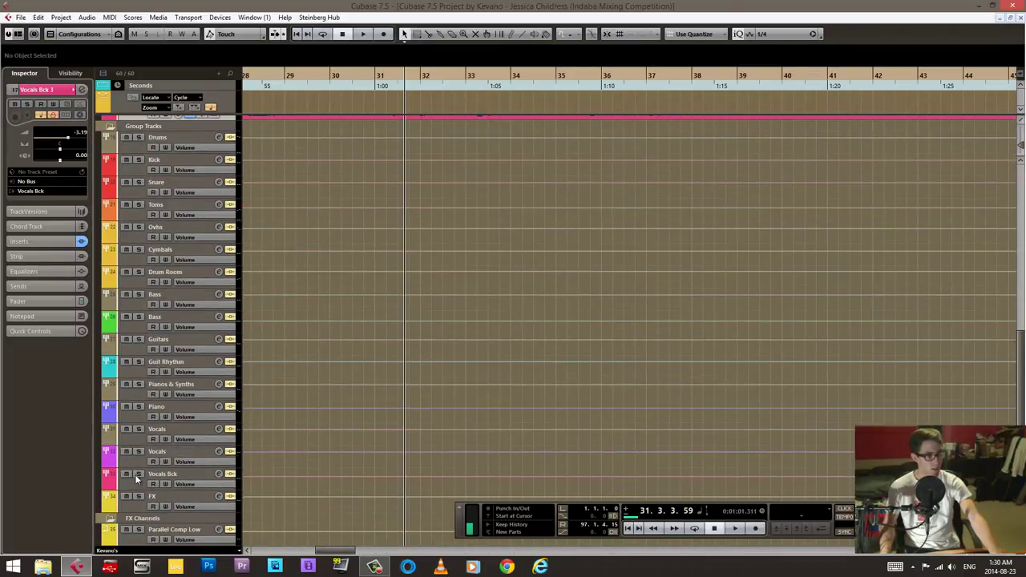
left_click(137, 479)
left_click(61, 179)
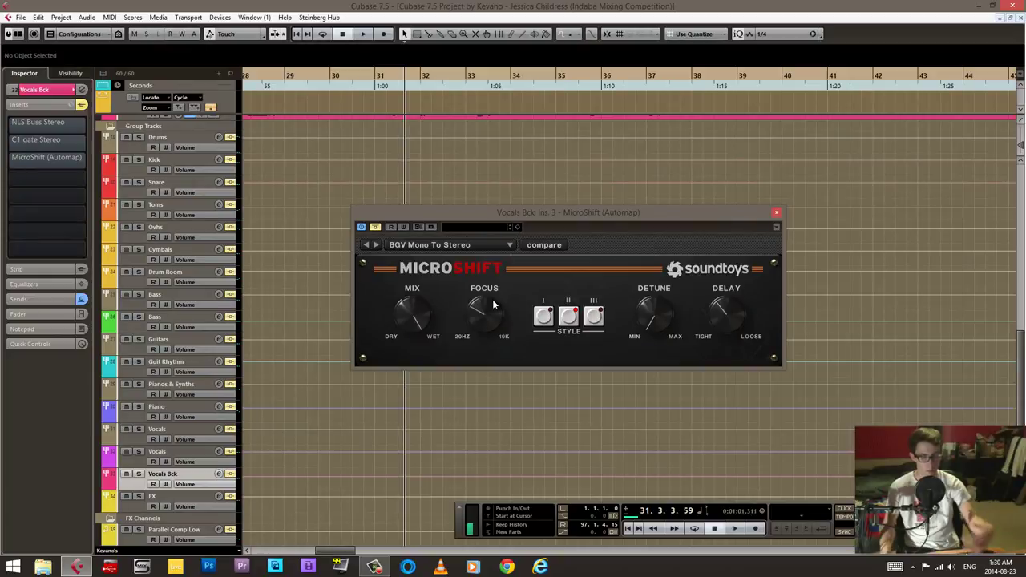
left_click(777, 213)
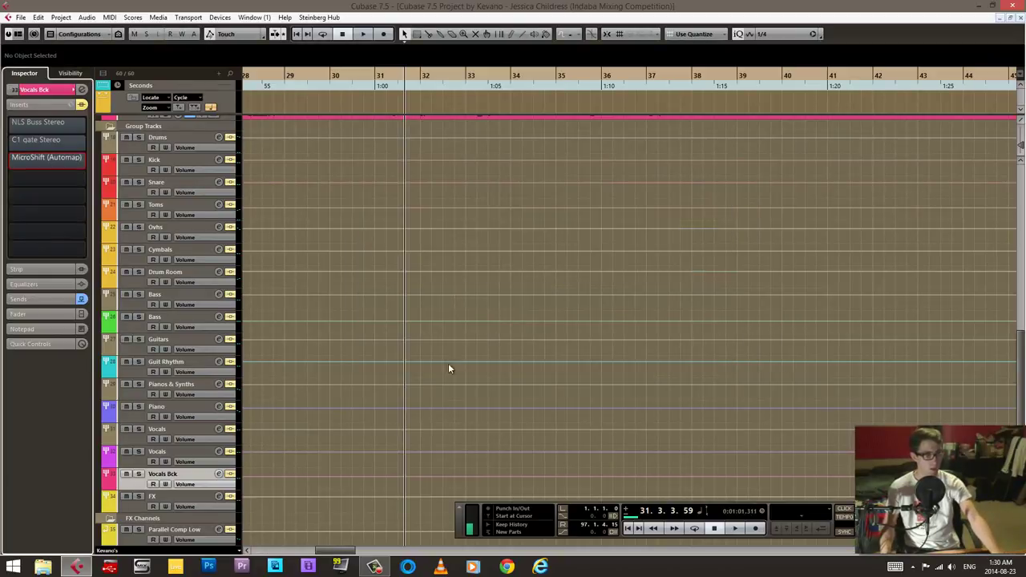
scroll(329, 463, "up", 3)
scroll(329, 464, "up", 12)
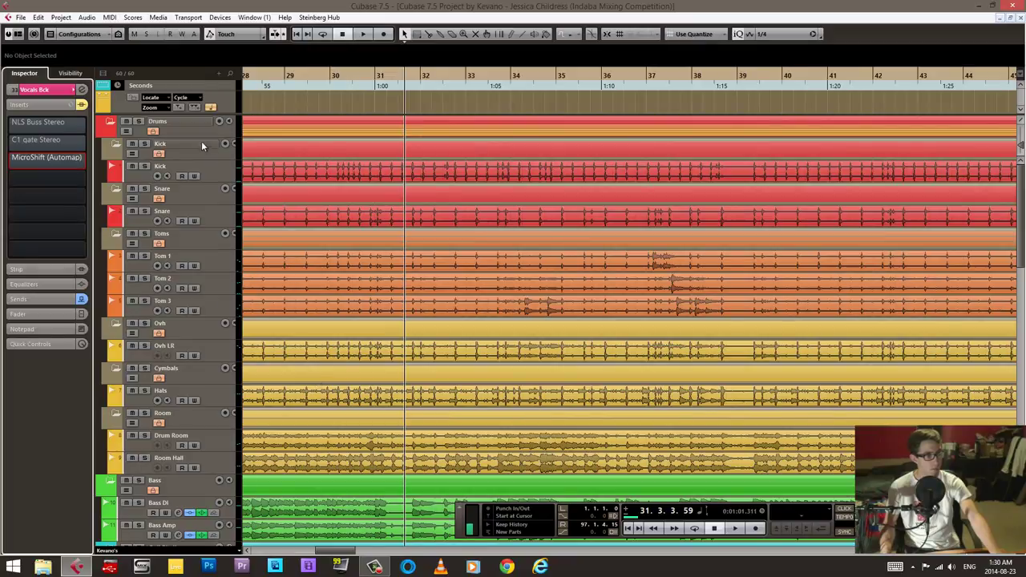
Play the mix from bar 30 with the Drums folder selected, then close the L2 Ultramaximizer
left_click(326, 80)
left_click(172, 131)
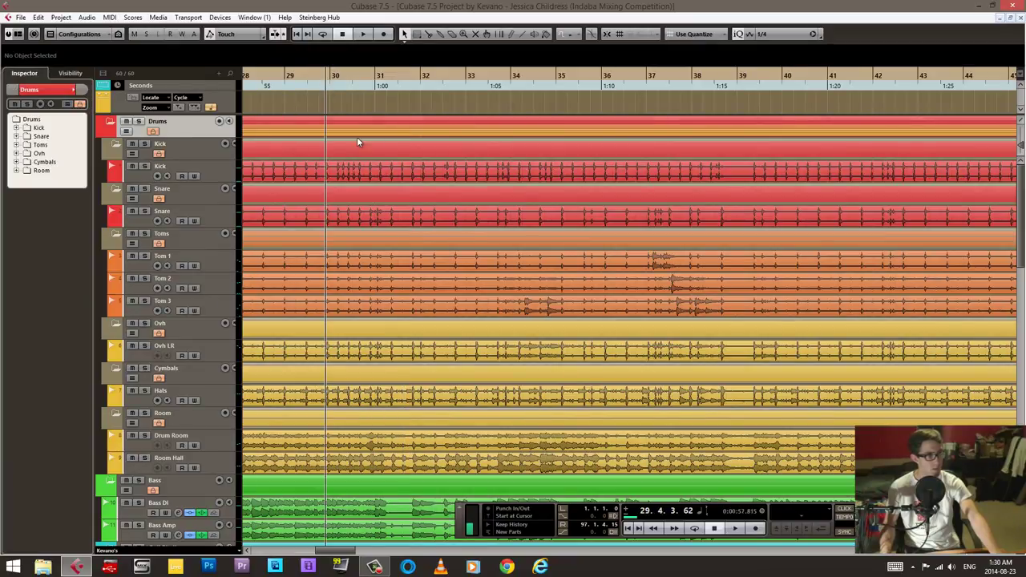
scroll(439, 372, "down", 10)
scroll(197, 163, "up", 10)
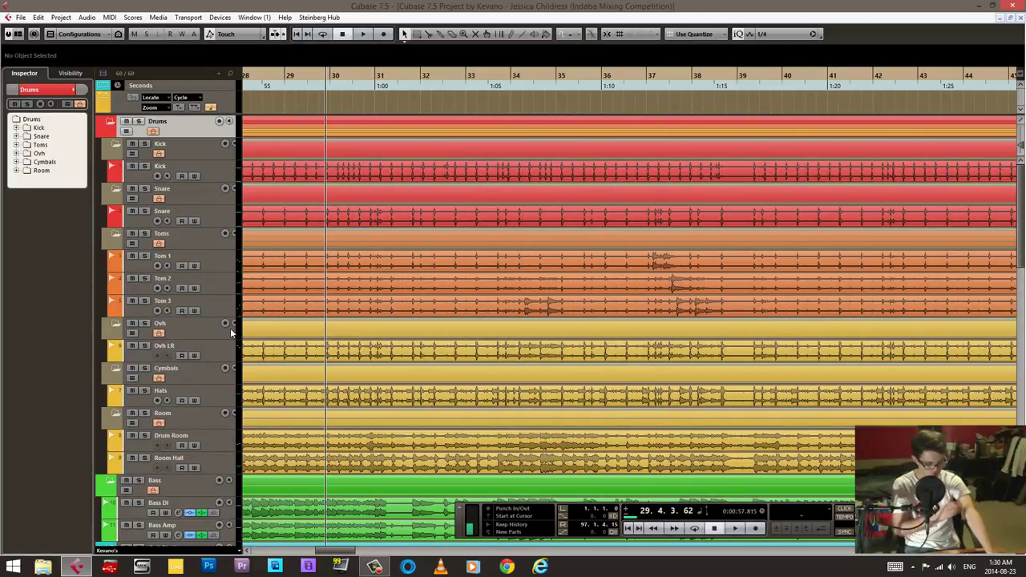
key("space")
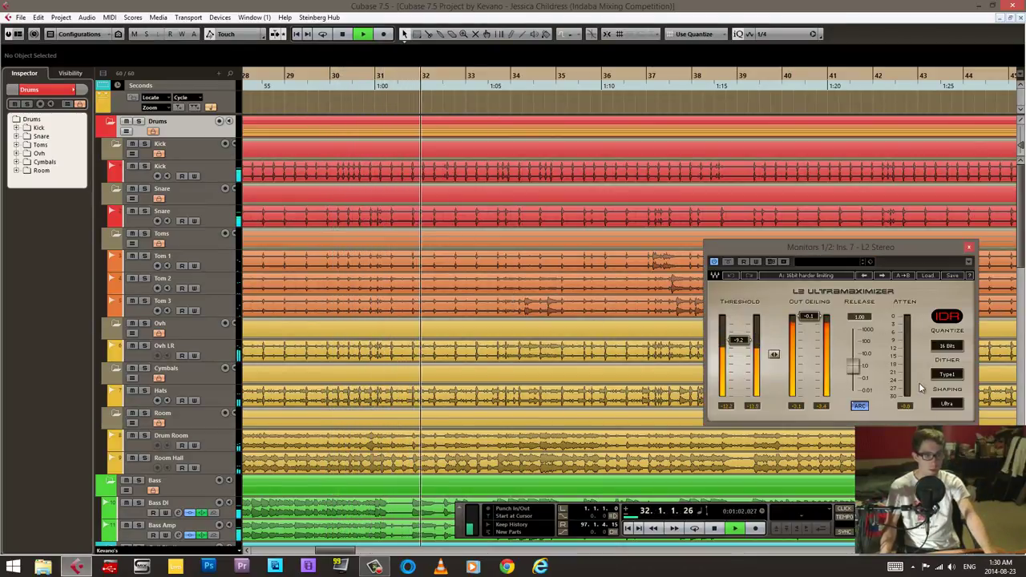
left_click(970, 247)
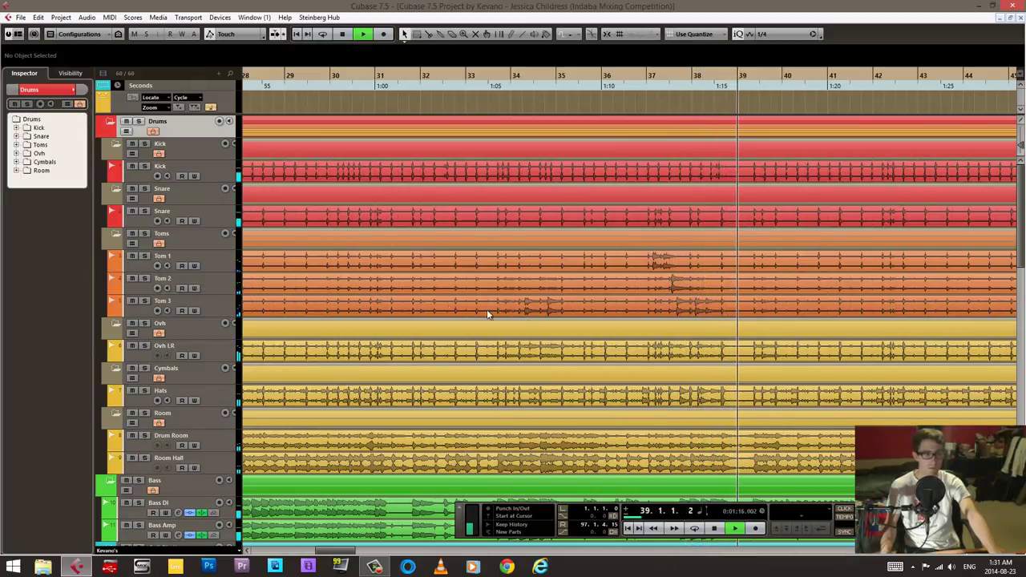
Follow playback through the arrangement to later bars and stop it at bar 48
scroll(689, 321, "down", 10)
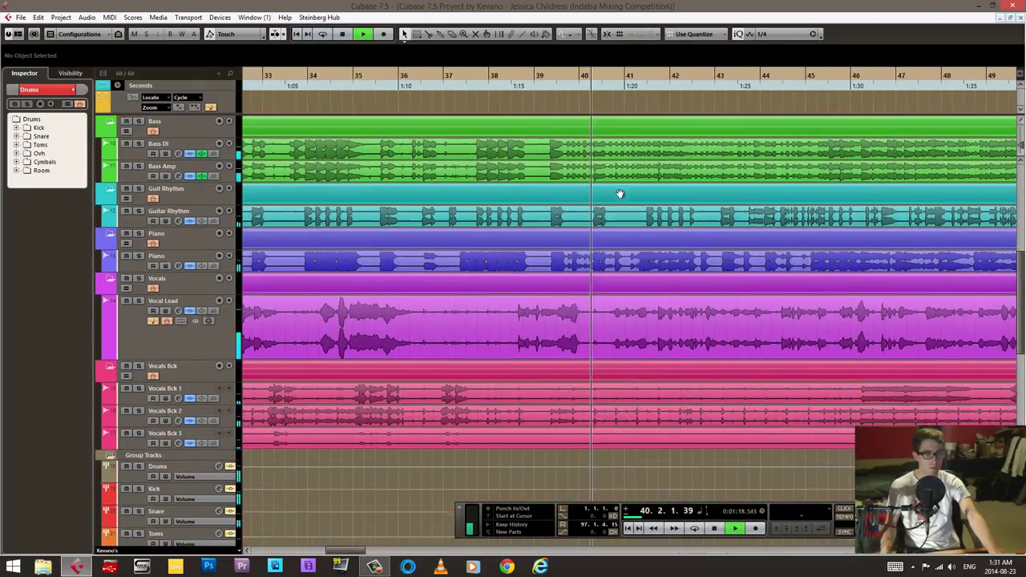
left_click_drag(620, 194, 451, 251)
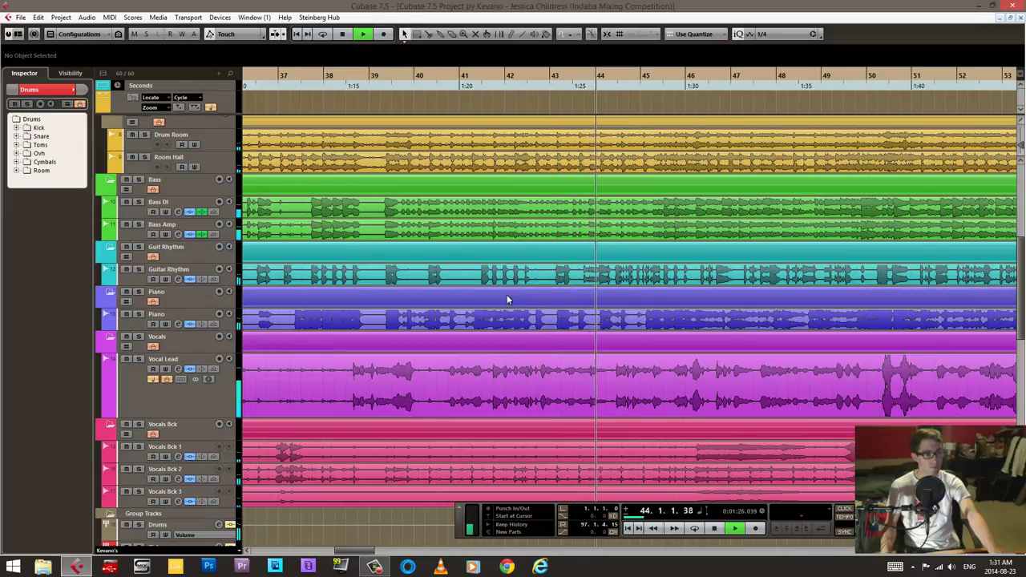
scroll(561, 282, "right", 3)
scroll(561, 282, "down", 1)
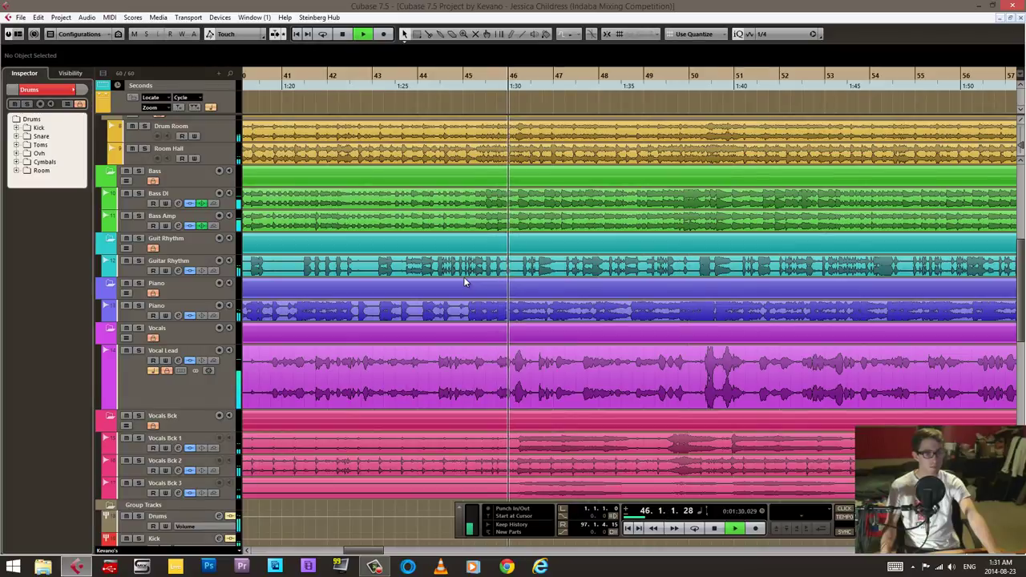
scroll(615, 314, "down", 5)
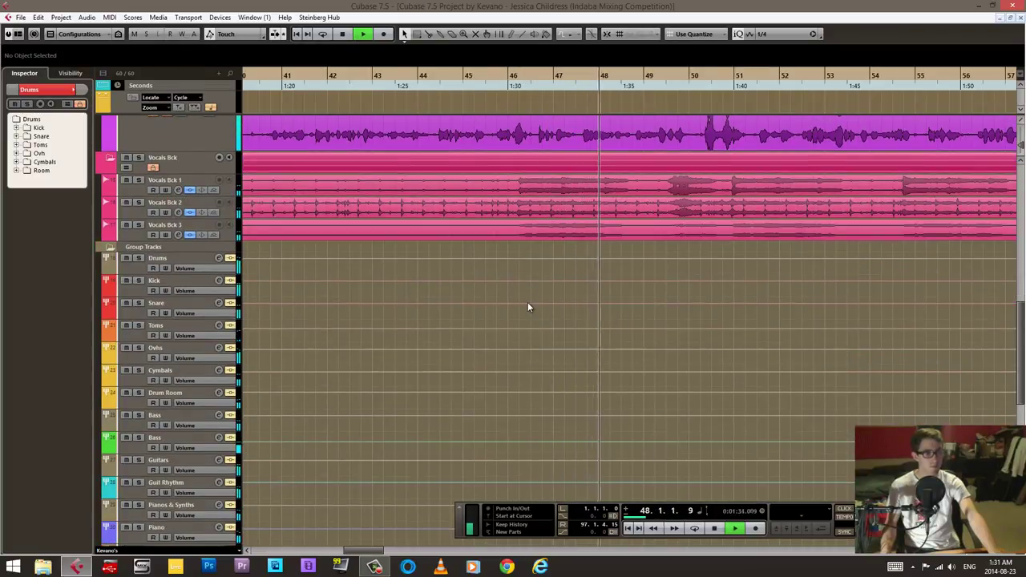
key("space")
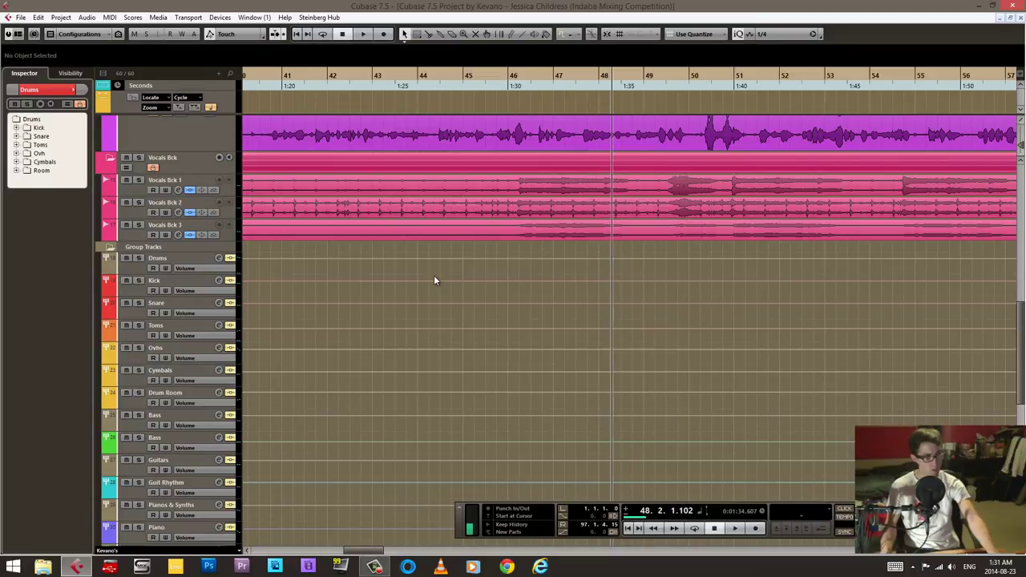
Select the Kick group track and view, then collapse, its sends list
scroll(283, 275, "down", 3)
left_click(148, 207)
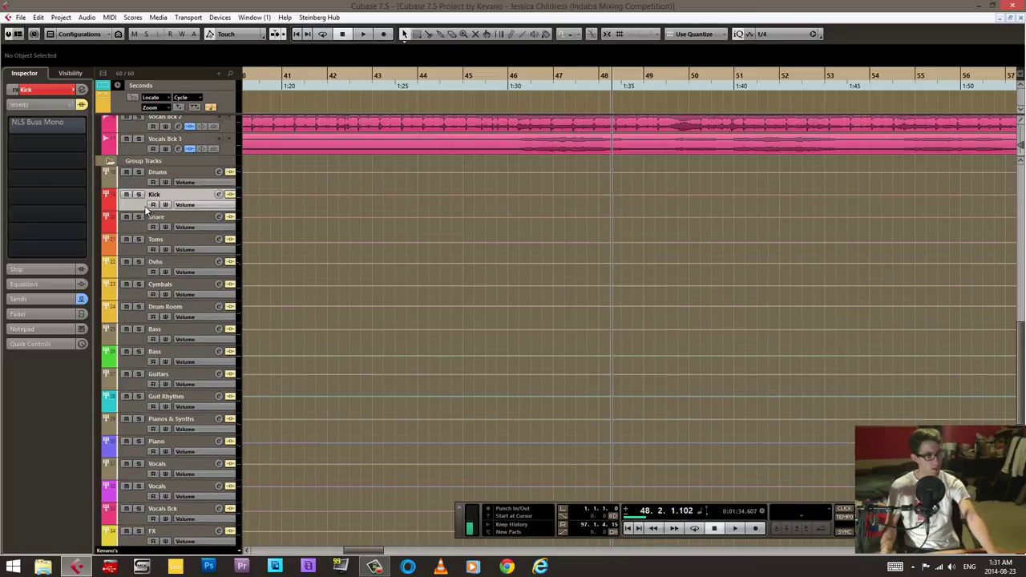
left_click(71, 287)
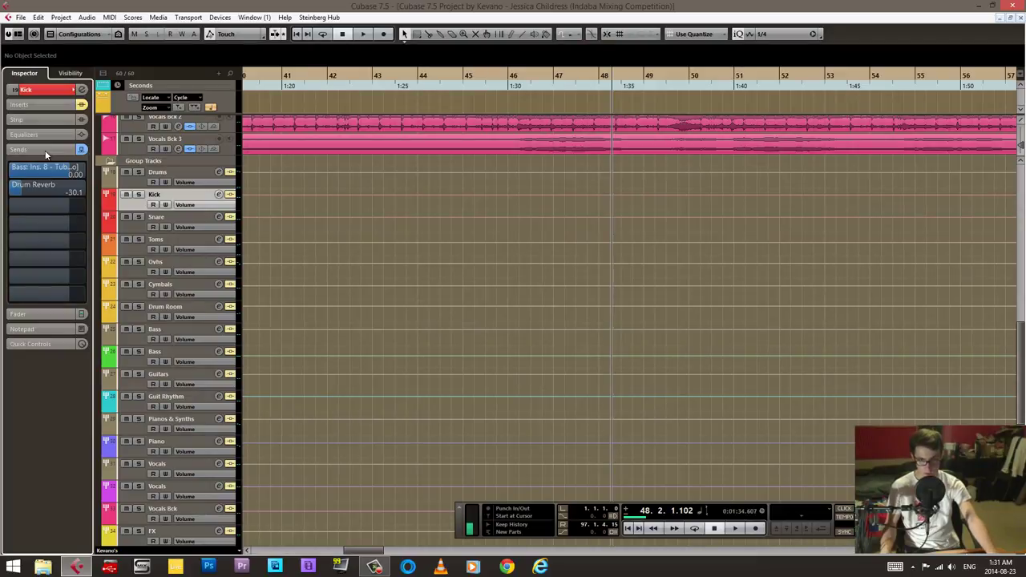
left_click(45, 150)
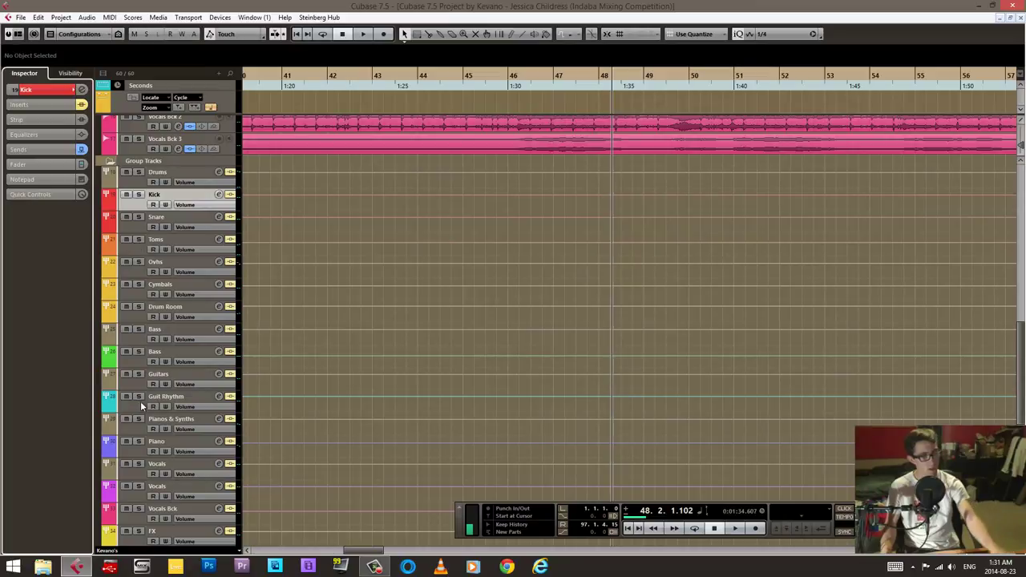
Step through the Drum Room, Bass, Drums, Kick, Snare and Toms group tracks with the Drums inserts shown
left_click(141, 318)
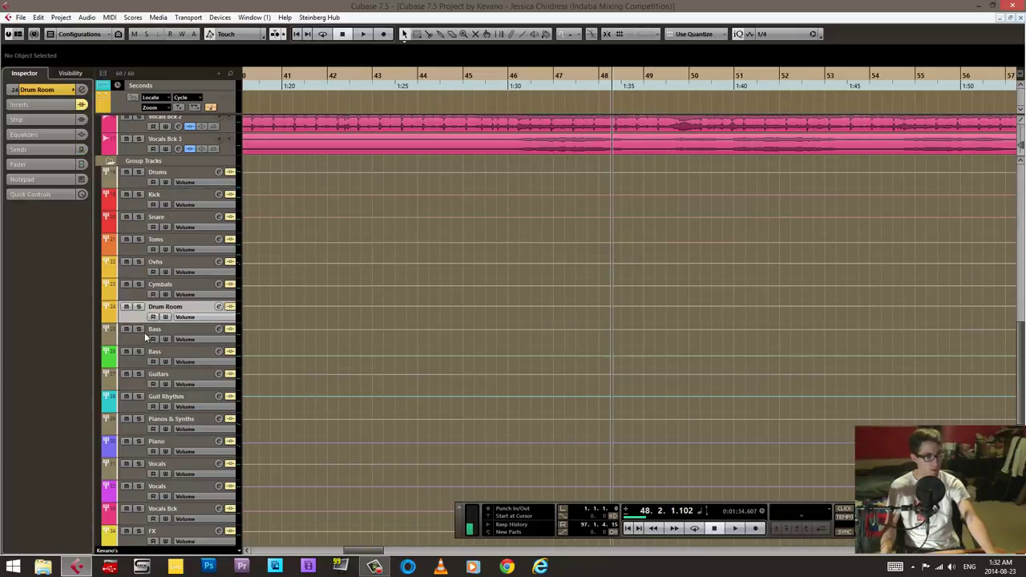
left_click(141, 365)
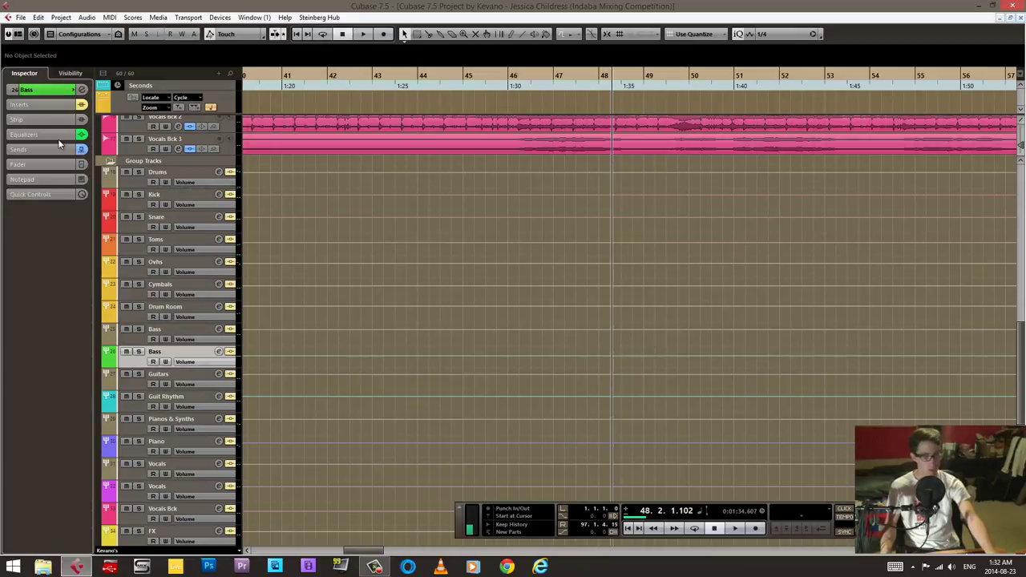
left_click(133, 187)
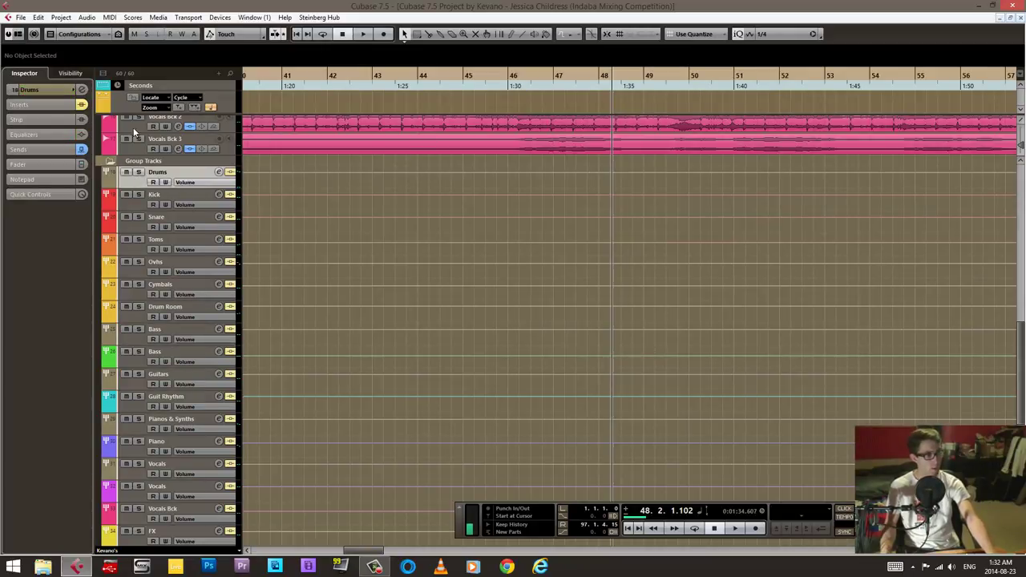
left_click(52, 104)
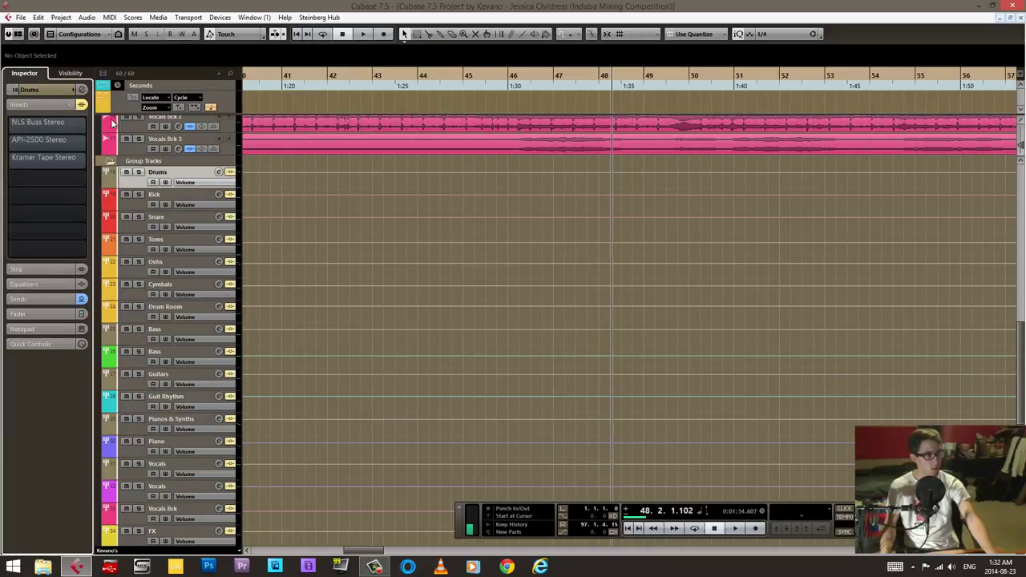
left_click(141, 205)
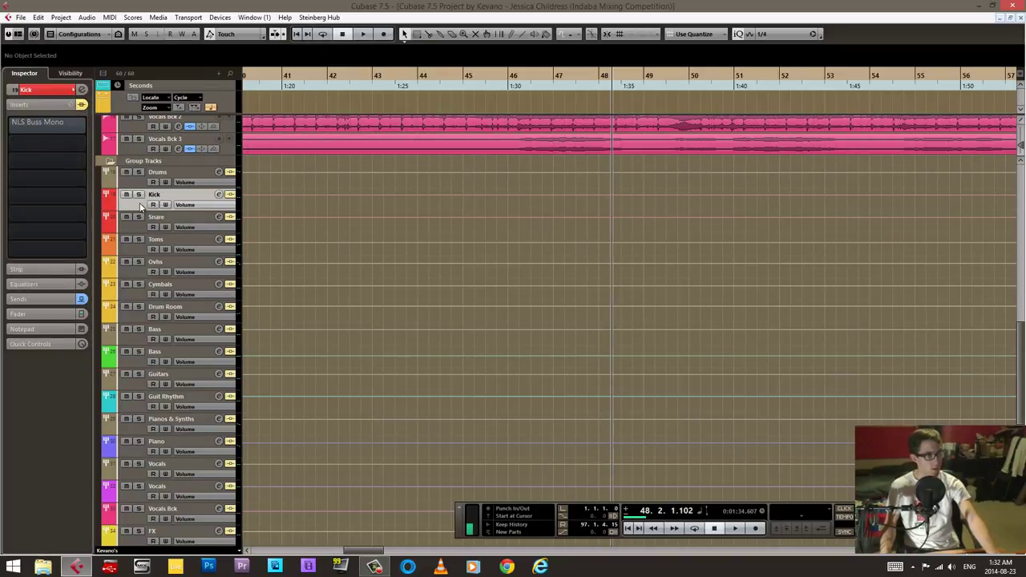
left_click(138, 232)
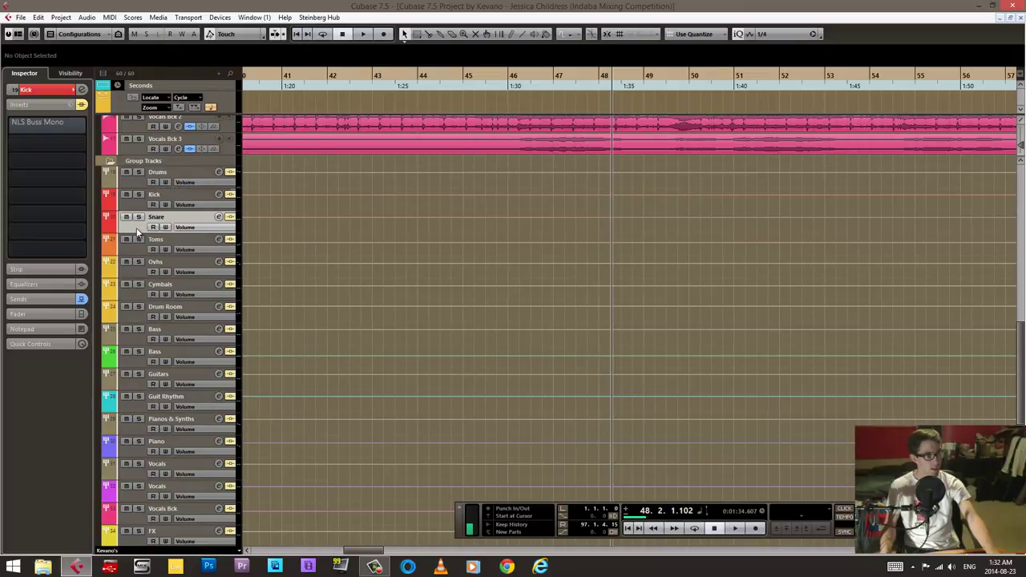
left_click(192, 251)
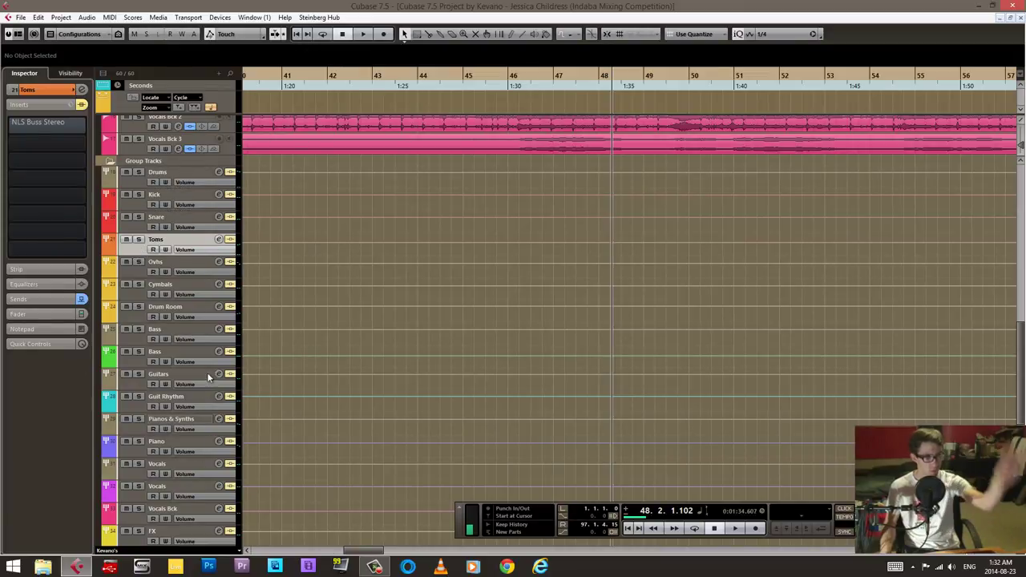
Open the Toms NLS Buss Stereo plugin and the Vocal Lead NLS Channel Mono plugin
left_click(68, 127)
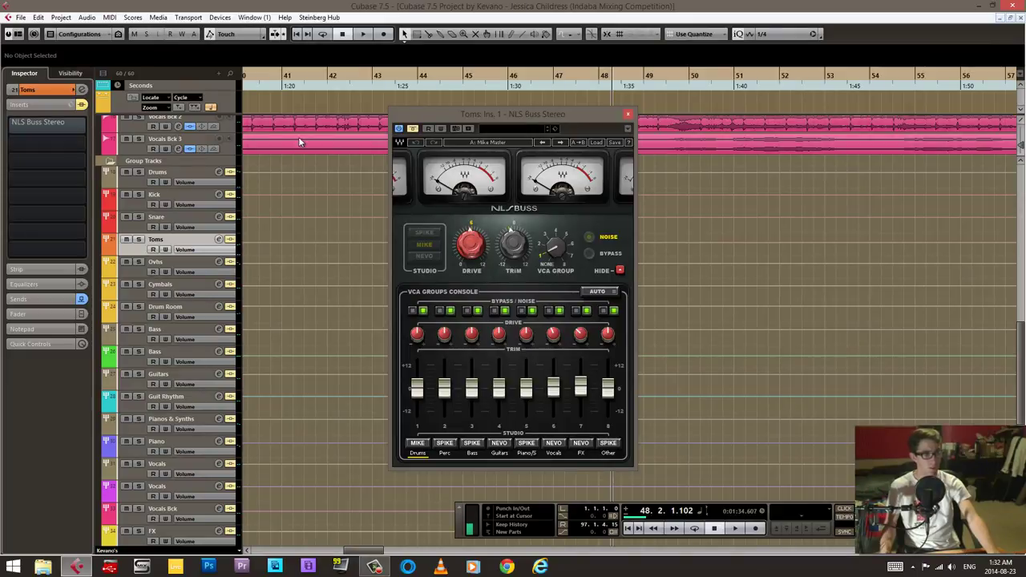
scroll(277, 236, "up", 6)
left_click(146, 286)
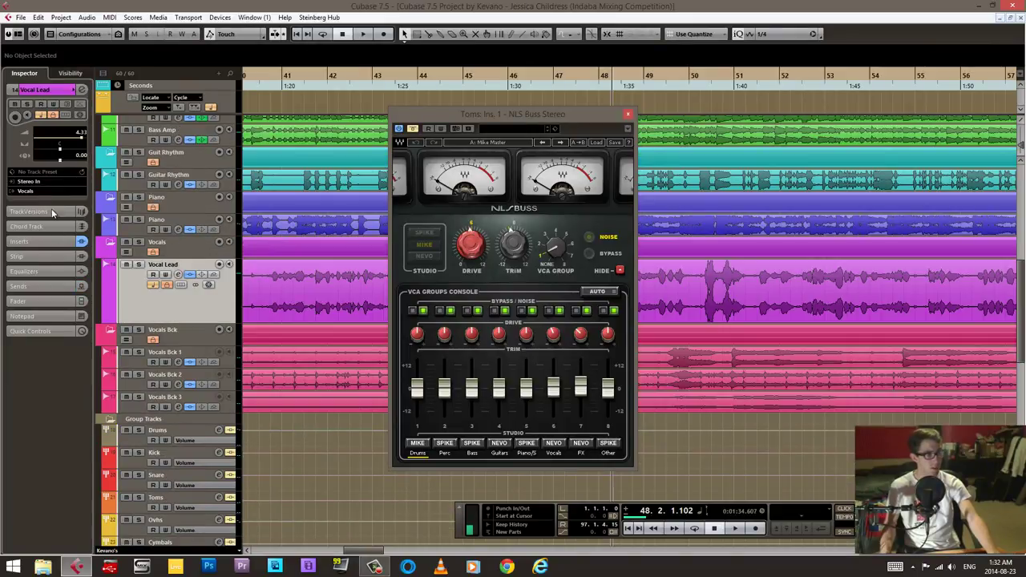
left_click(28, 242)
left_click(43, 275)
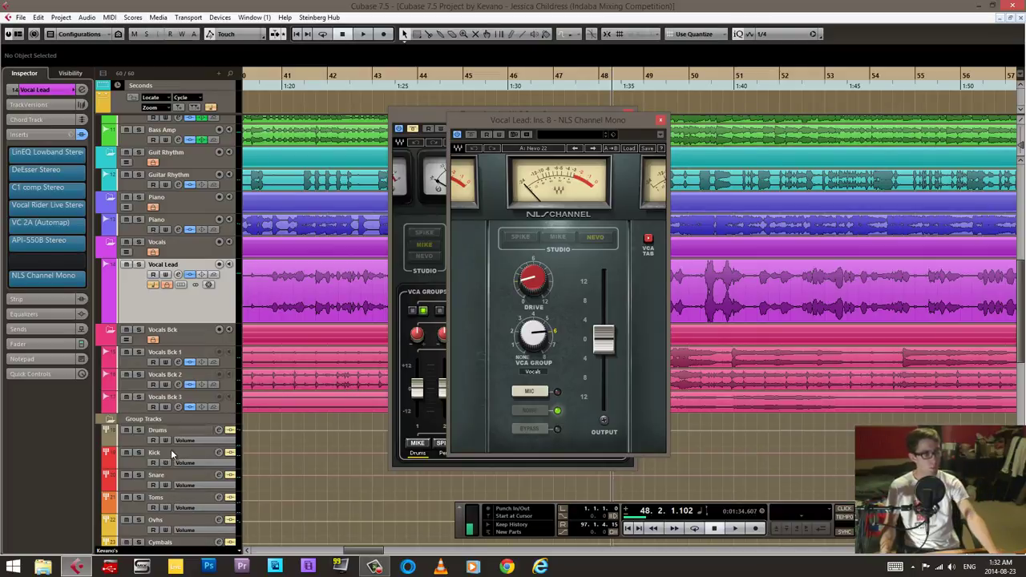
Move the Toms NLS Buss window left, then select the Kick and Drums group tracks
left_click(421, 126)
left_click_drag(426, 111, 341, 109)
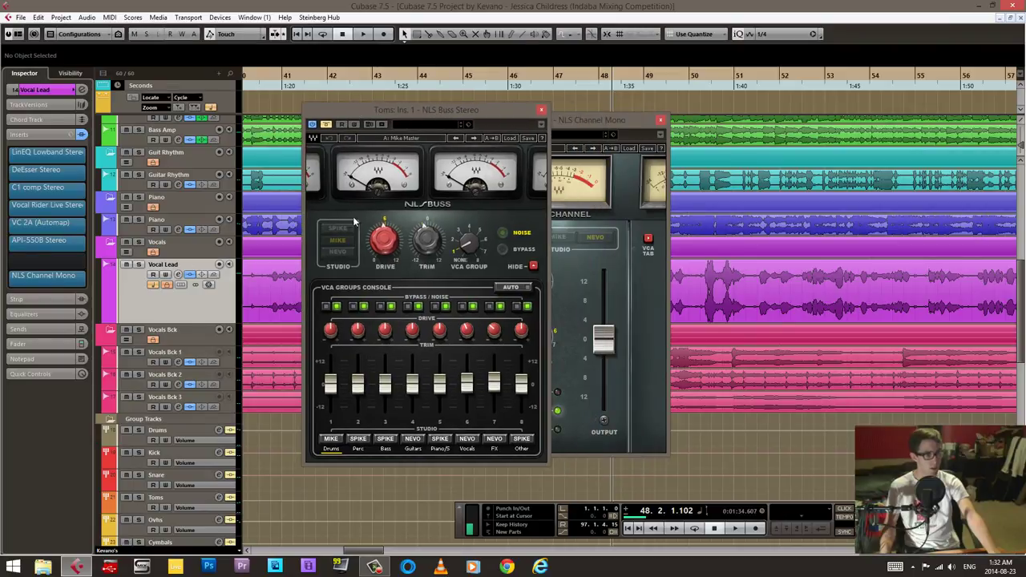
left_click(132, 464)
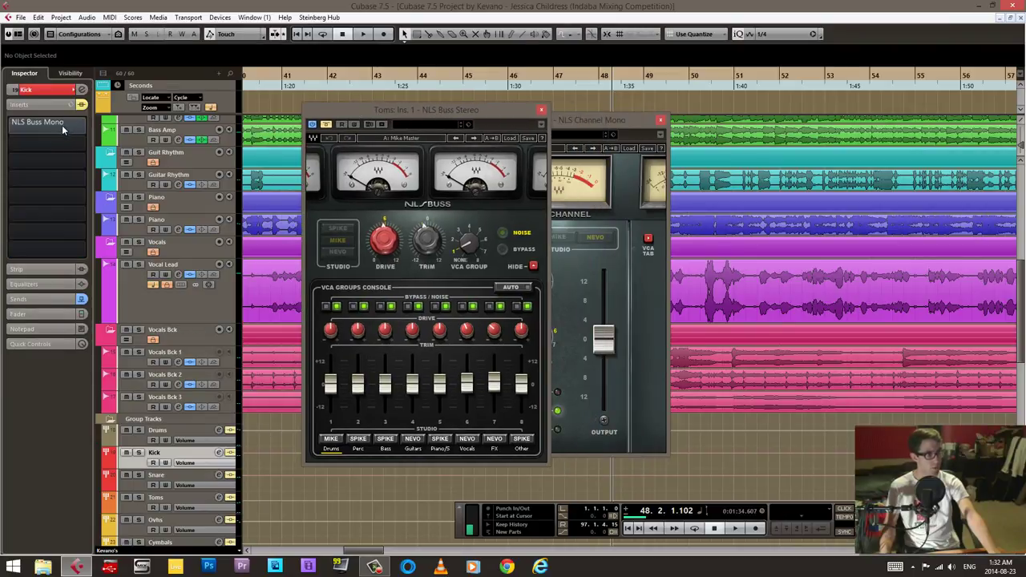
mouse_move(84, 164)
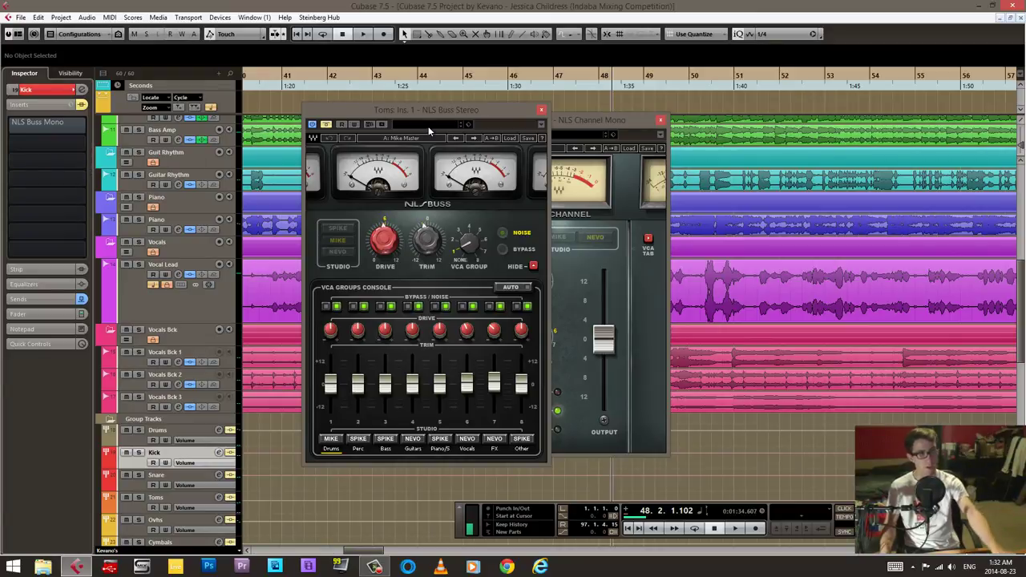
scroll(170, 280, "down", 5)
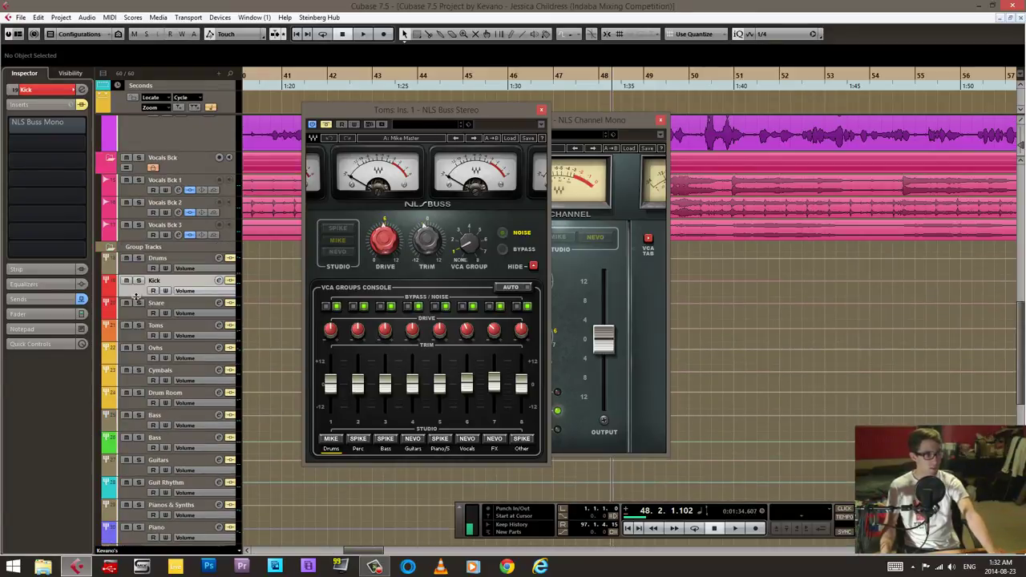
left_click(136, 272)
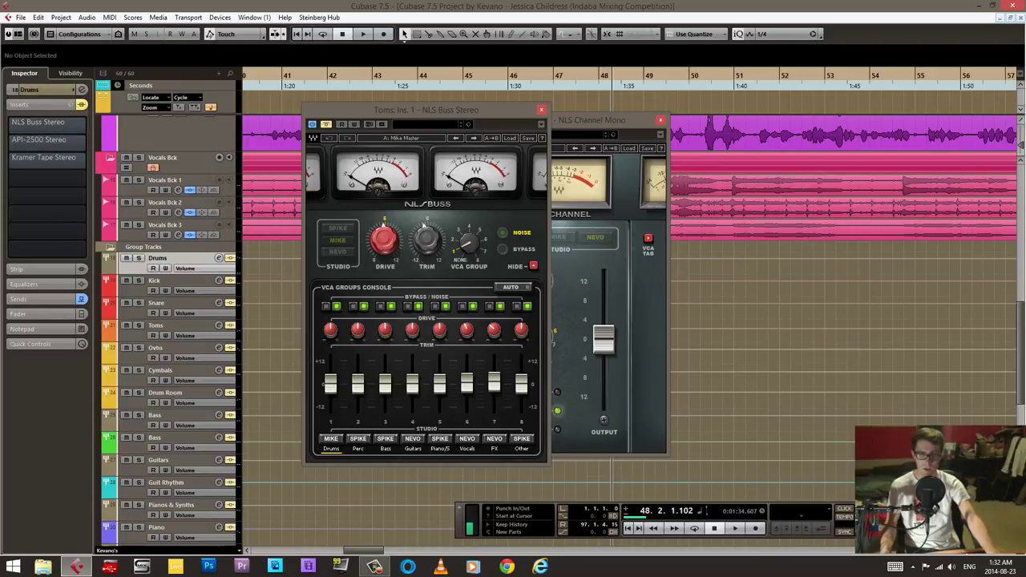
key("F3")
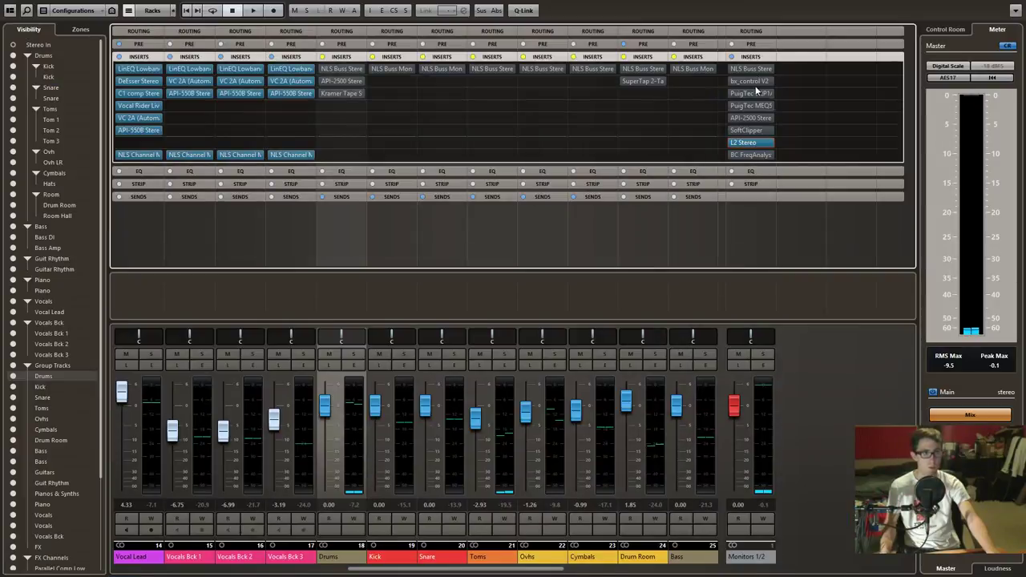
left_click(757, 70)
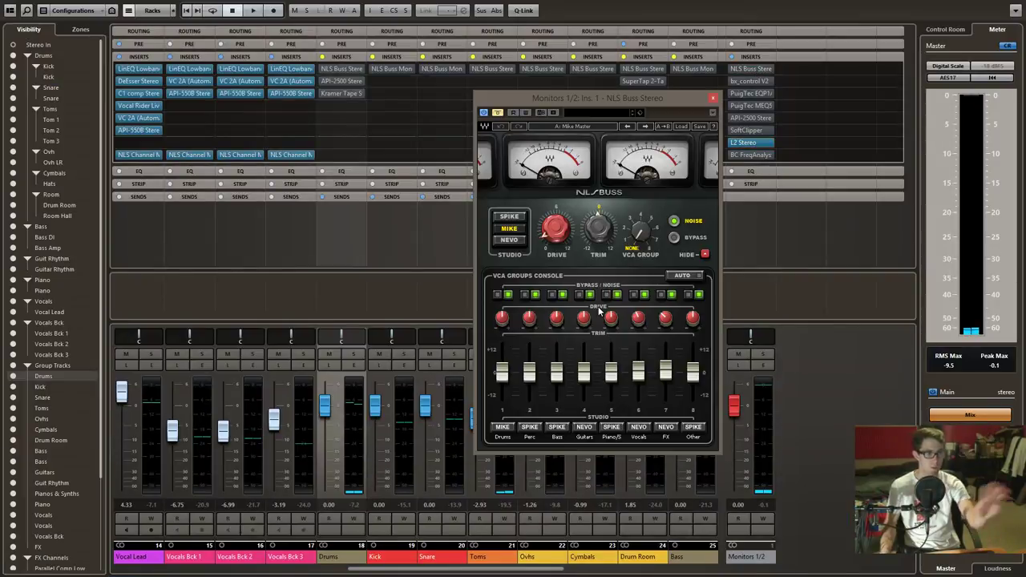
left_click(714, 98)
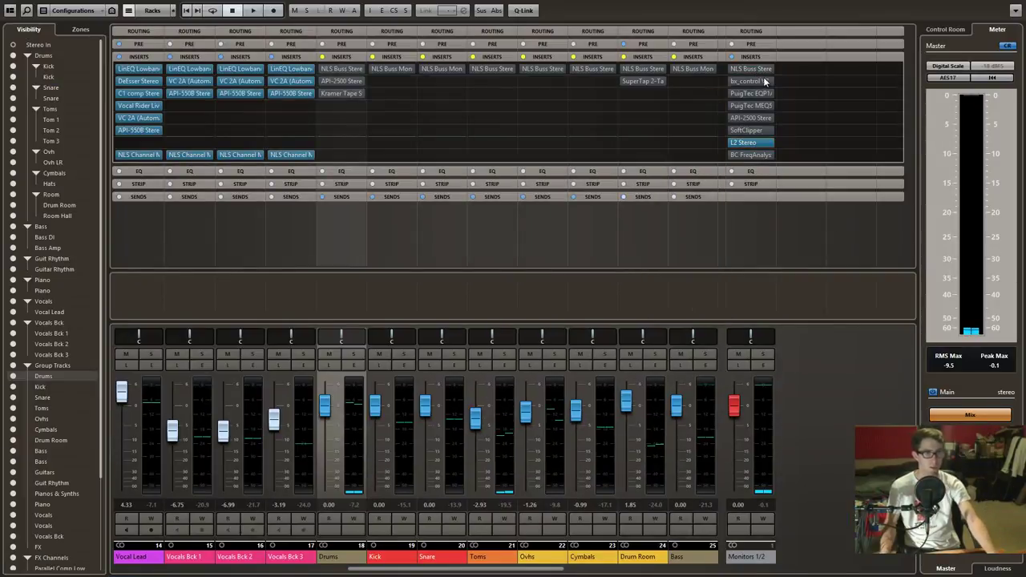
right_click(692, 255)
left_click(716, 282)
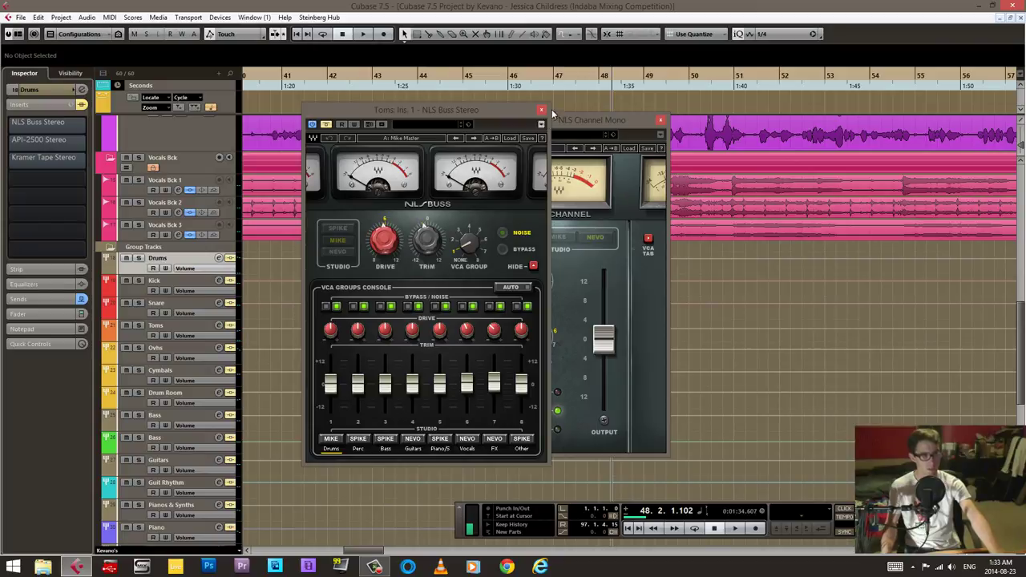
Close the Vocal Lead NLS Channel window and move the Toms NLS Buss window to the far right
left_click_drag(630, 123, 721, 128)
left_click(758, 127)
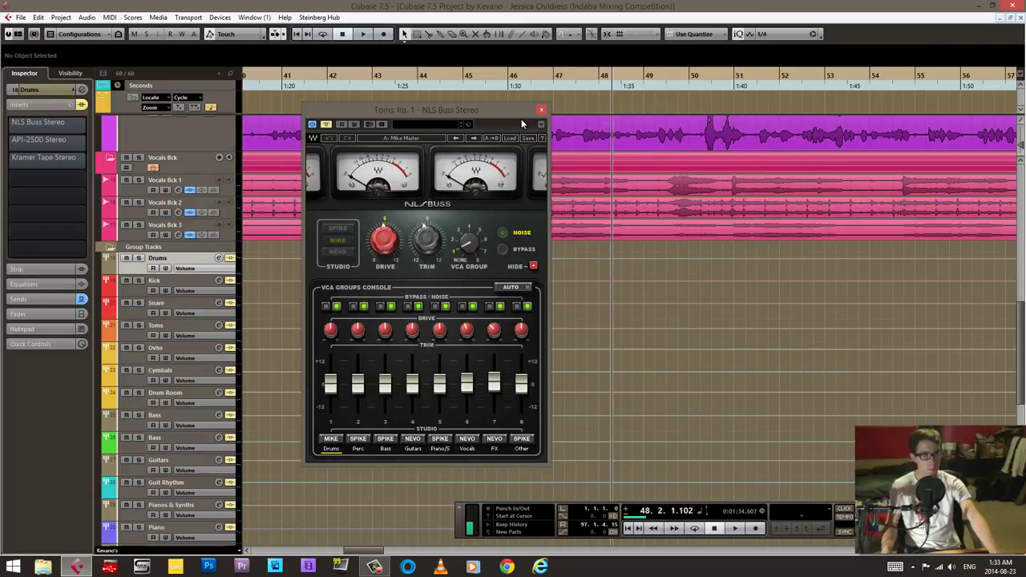
left_click_drag(521, 137, 694, 156)
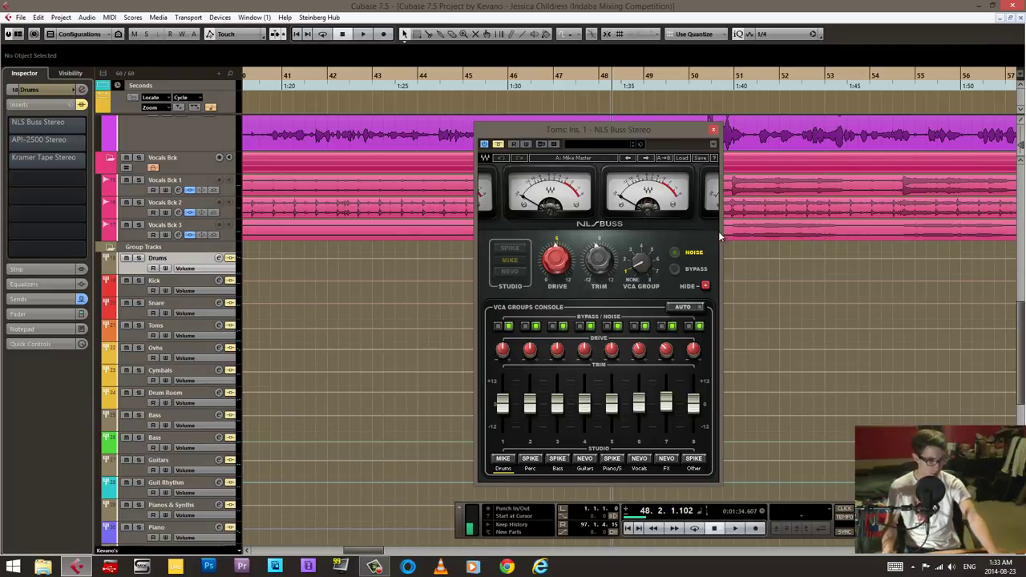
left_click_drag(638, 126, 749, 126)
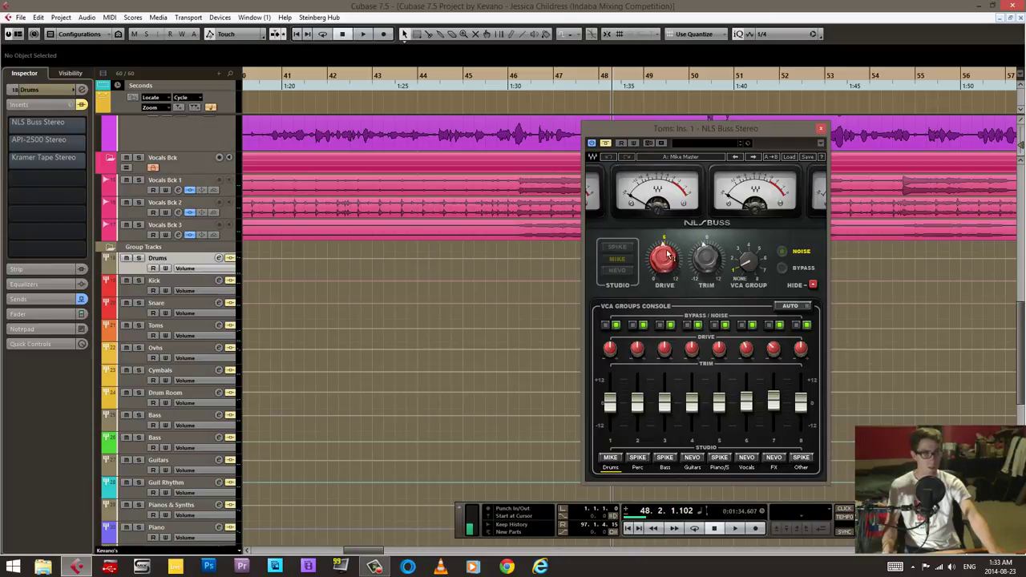
mouse_move(648, 263)
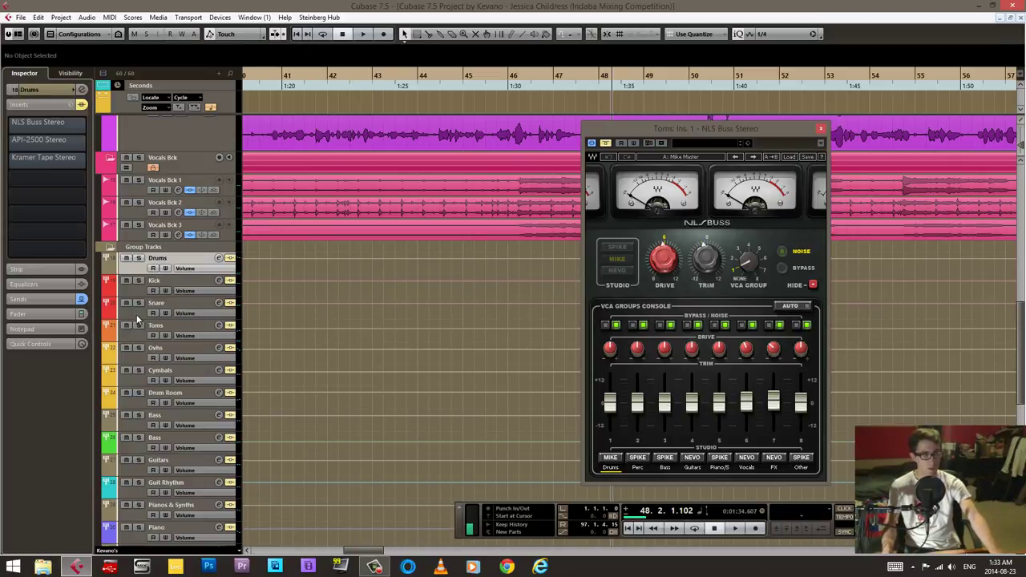
Open and close the Drums API-2500 insert, then select Kick and bring up Snare's NLS Buss Mono insert
left_click(63, 141)
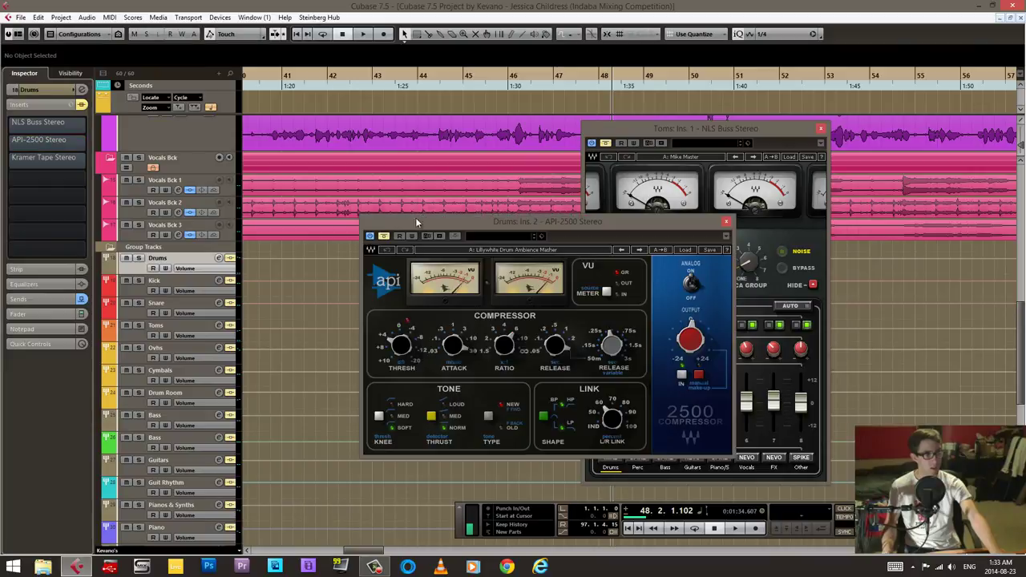
left_click(726, 222)
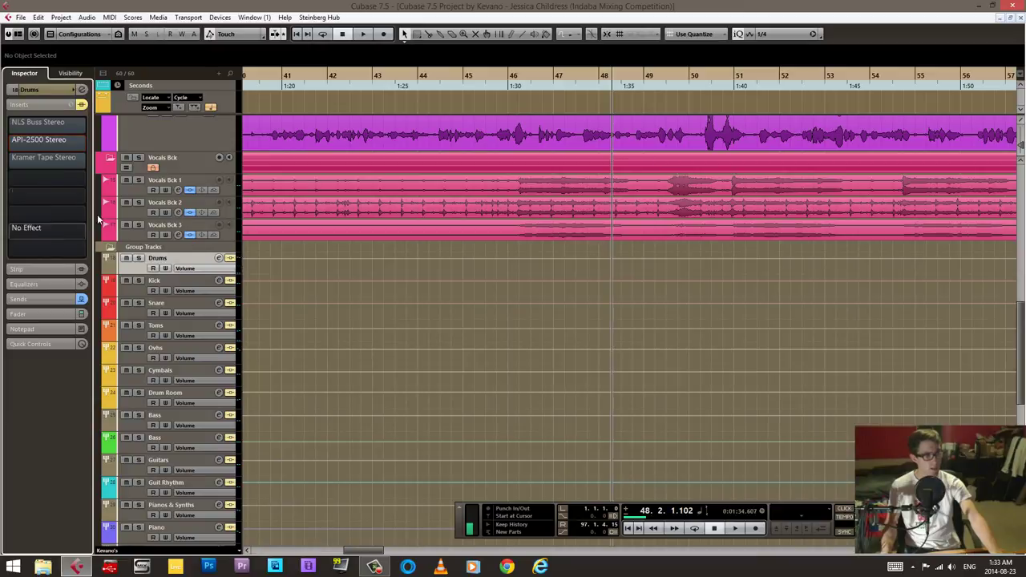
left_click(159, 282)
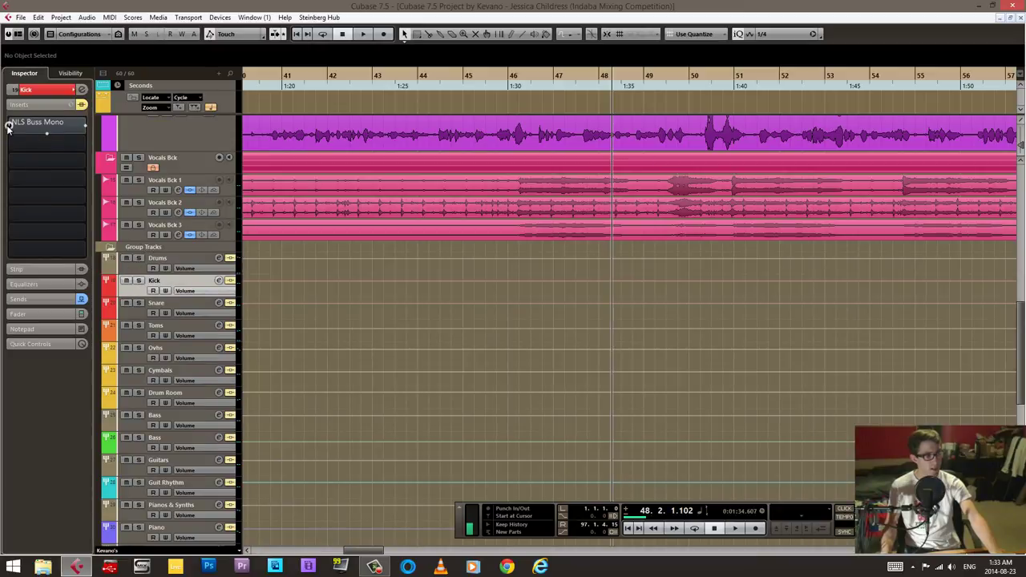
left_click(53, 123)
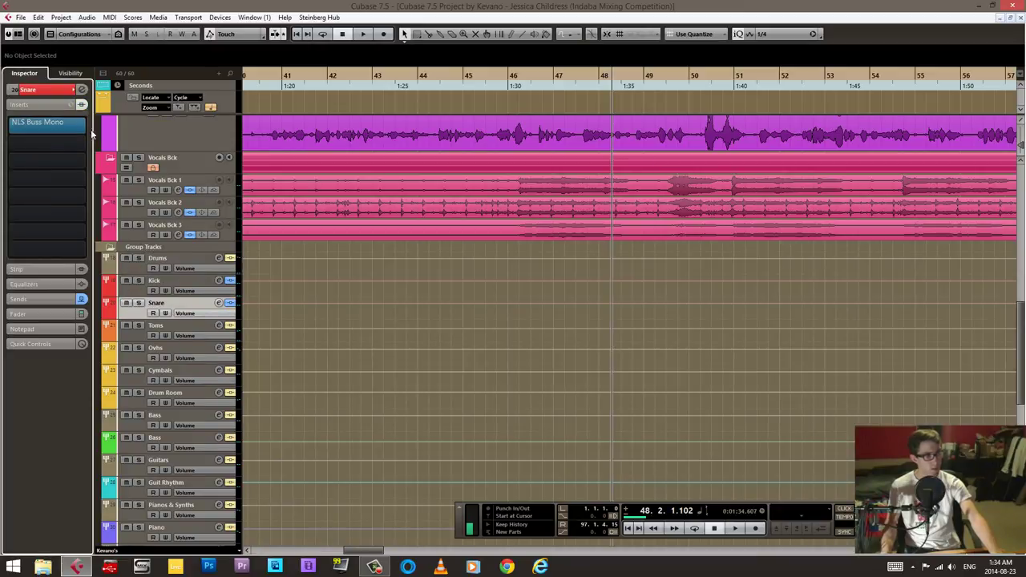